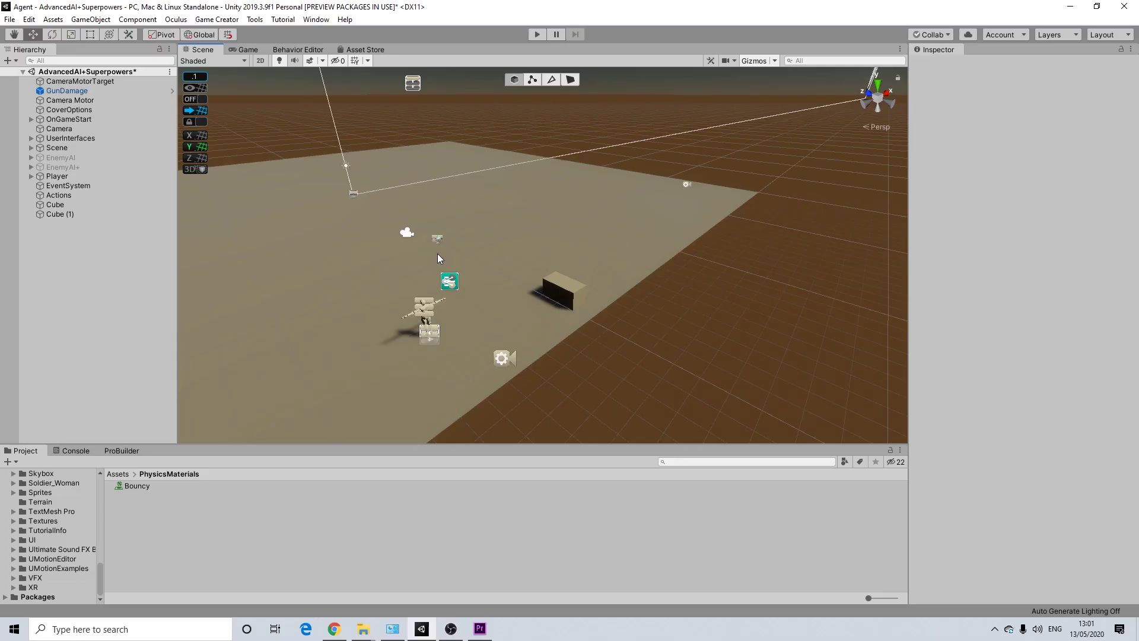
middle_drag(419, 254, 459, 252)
scroll(459, 253, up, 2)
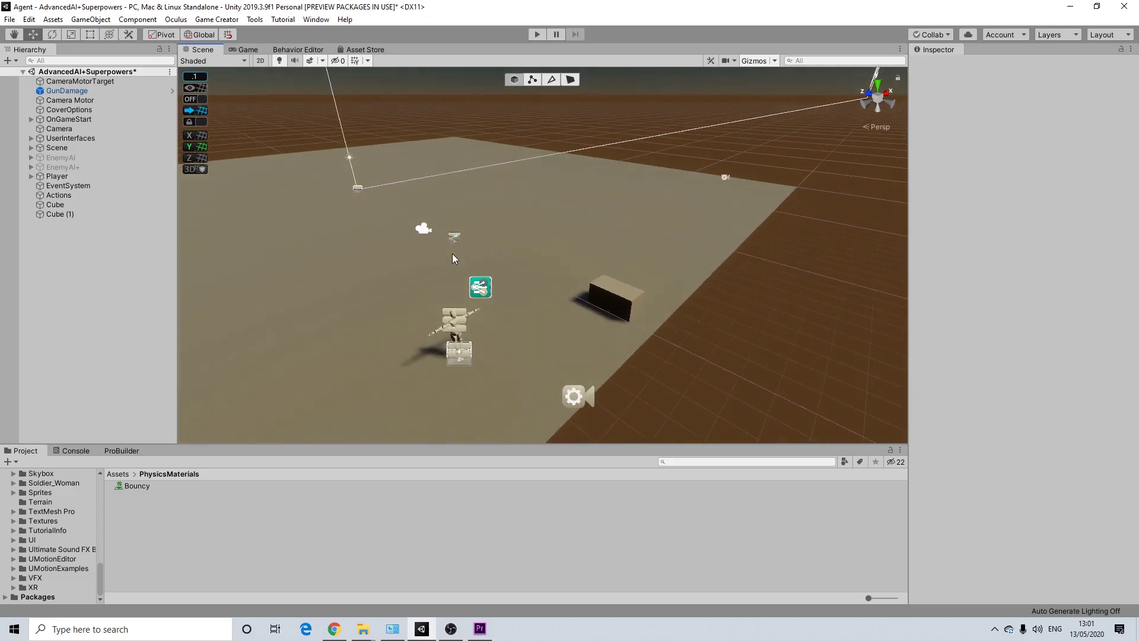
scroll(452, 255, up, 1)
middle_drag(413, 339, 437, 307)
scroll(437, 307, up, 3)
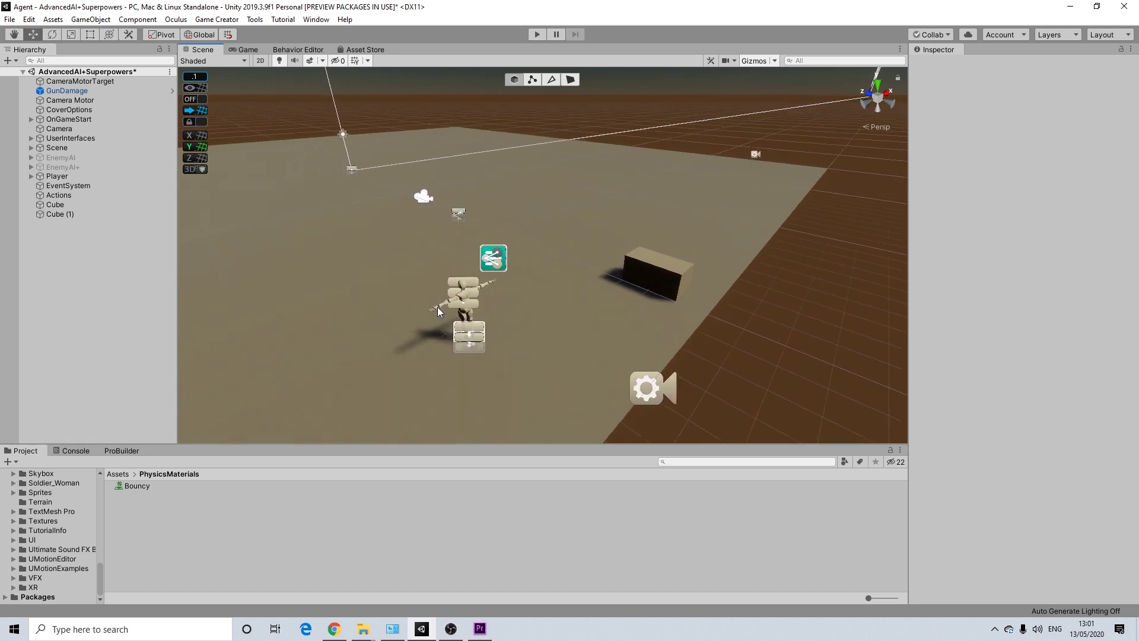
scroll(483, 230, up, 1)
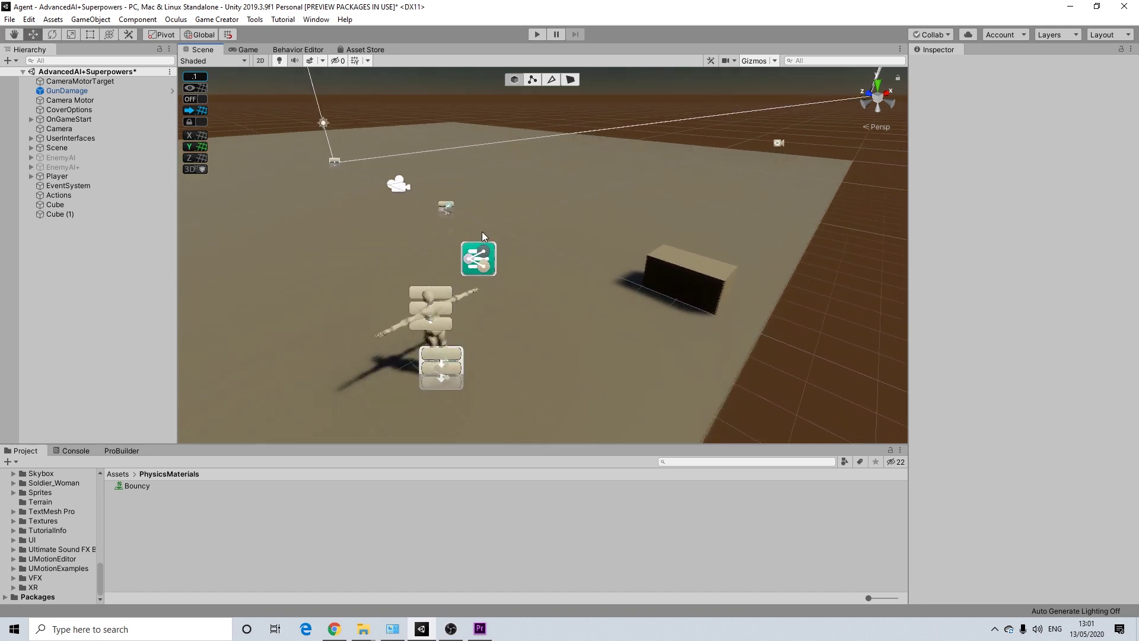
alt+drag(465, 211, 415, 222)
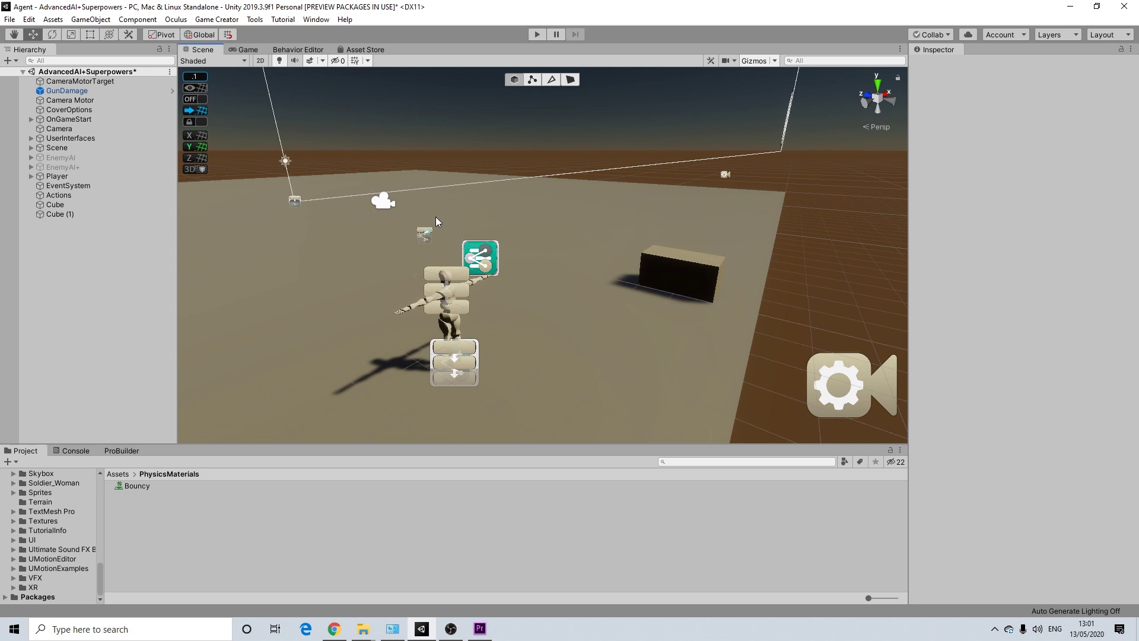
middle_drag(466, 233, 557, 238)
scroll(567, 228, up, 2)
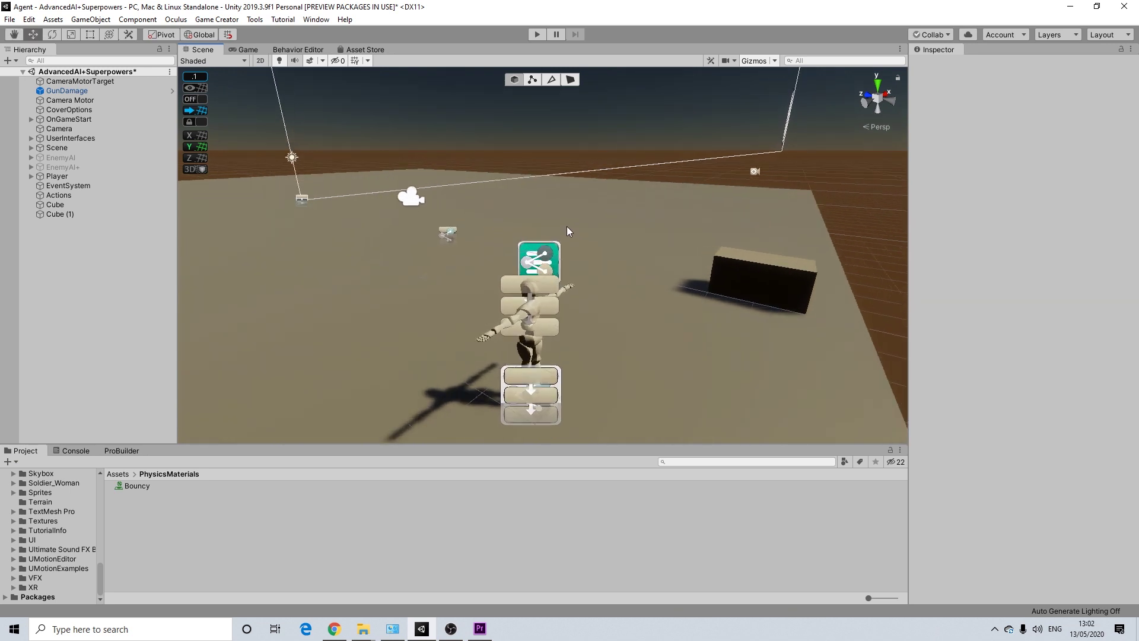
middle_drag(545, 246, 508, 246)
scroll(510, 246, down, 2)
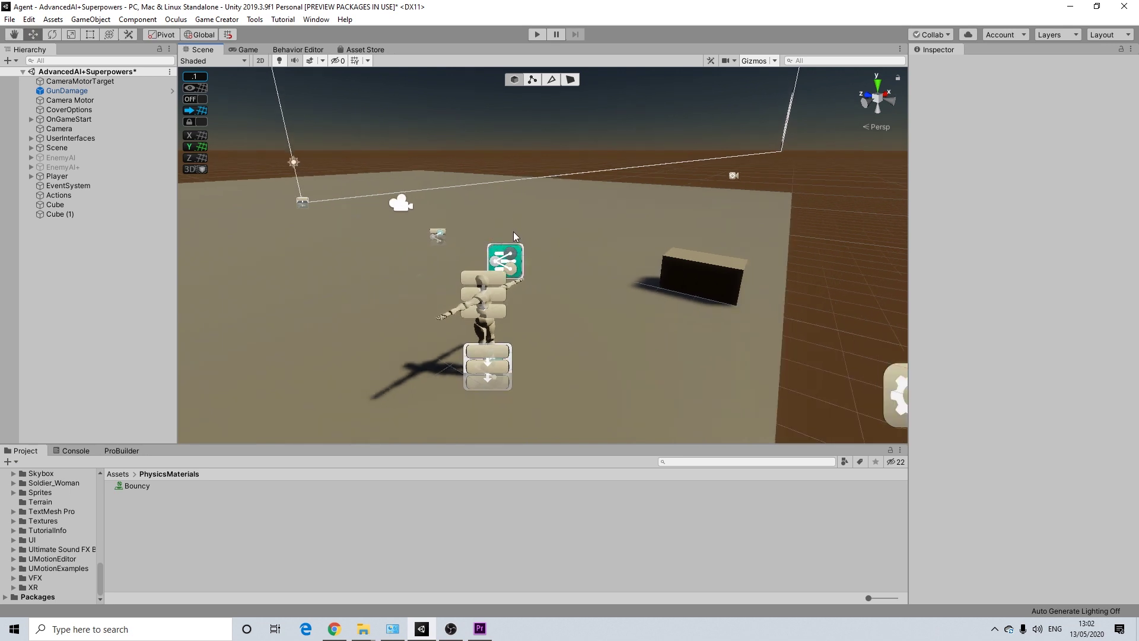
middle_drag(478, 247, 518, 240)
scroll(550, 254, up, 2)
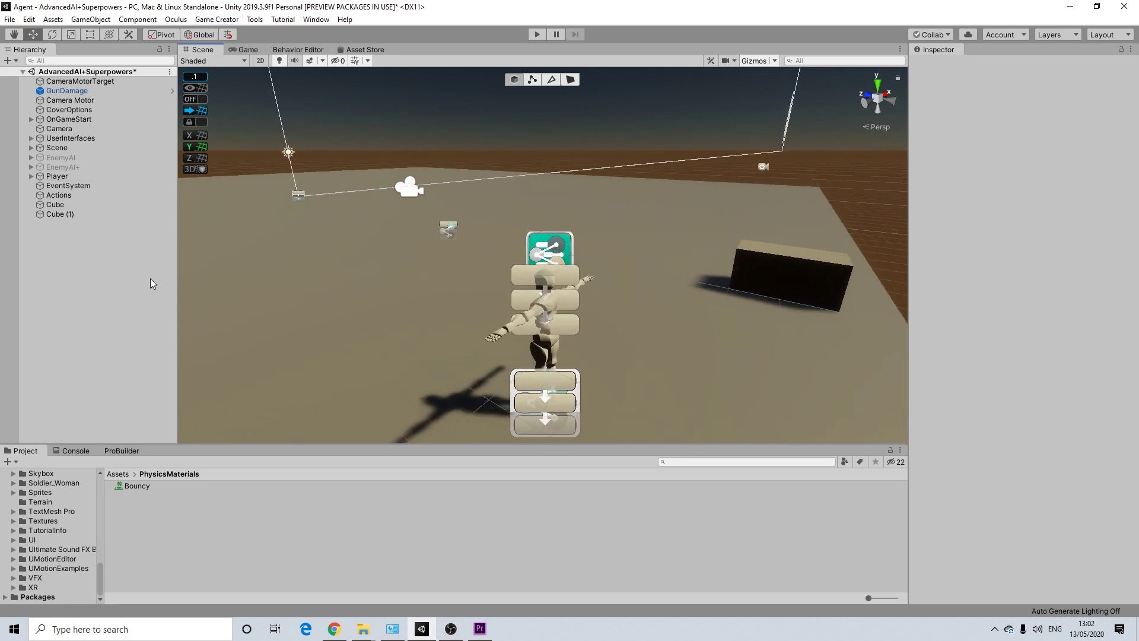
Find the SwordWeapon melee weapon asset in the project, duplicate it and rename the copy WoodenWeapon.
scroll(52, 518, up, 5)
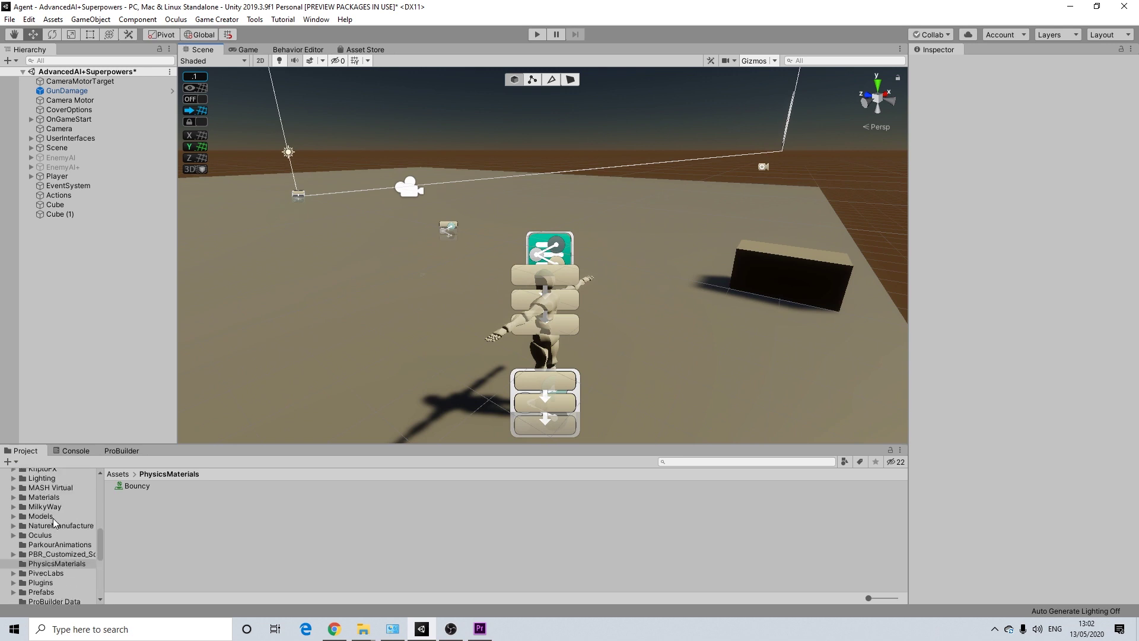
scroll(54, 534, down, 4)
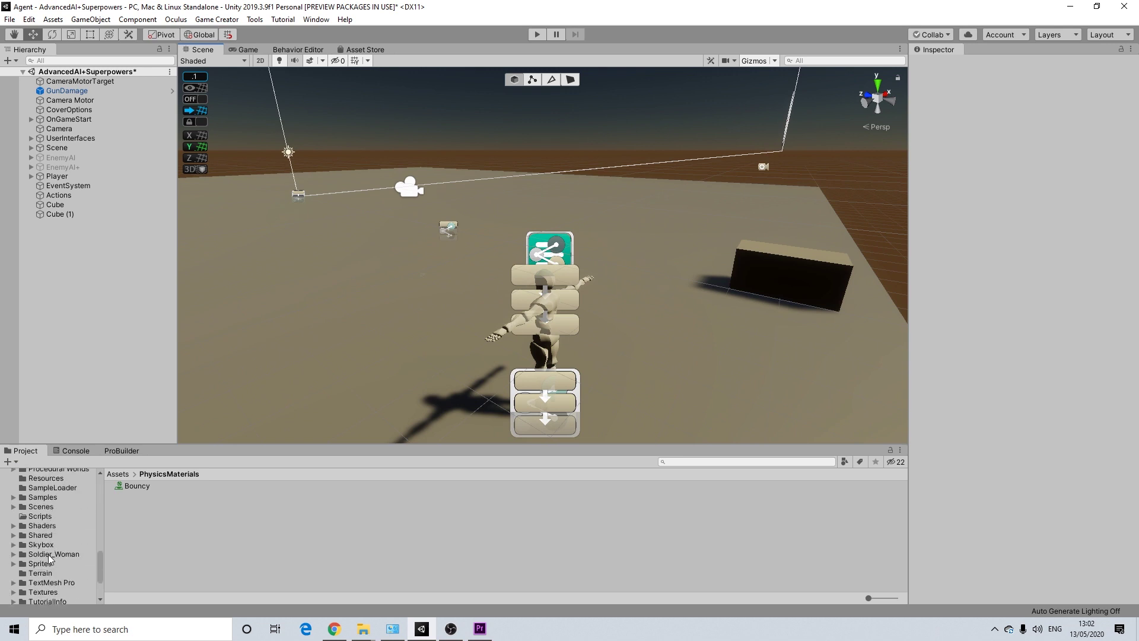
scroll(48, 554, up, 5)
click(724, 462)
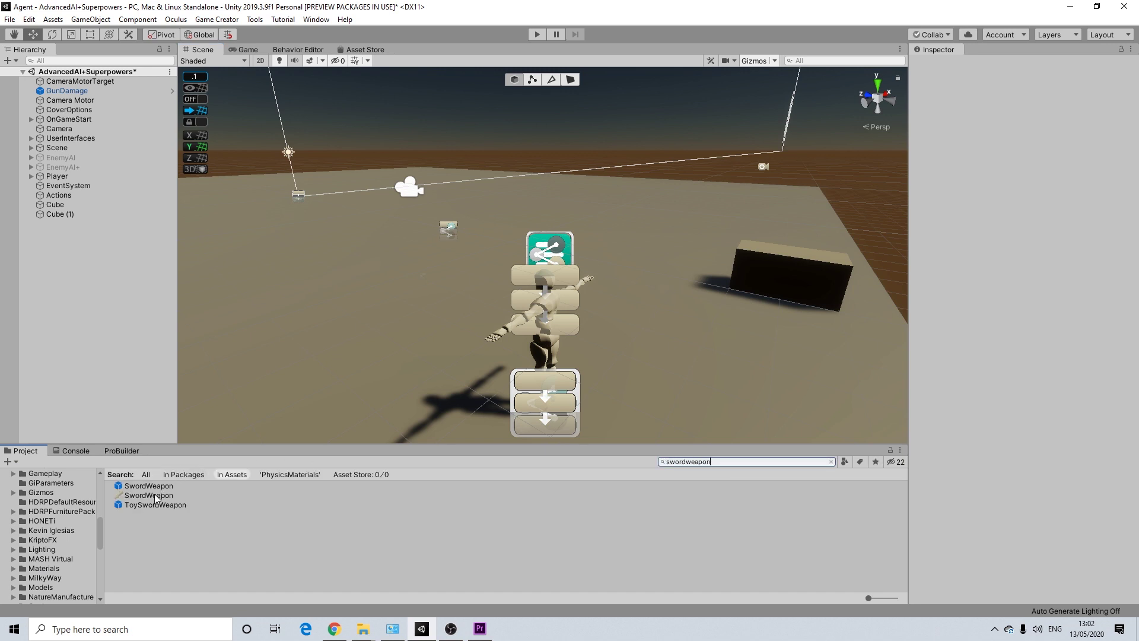
click(153, 496)
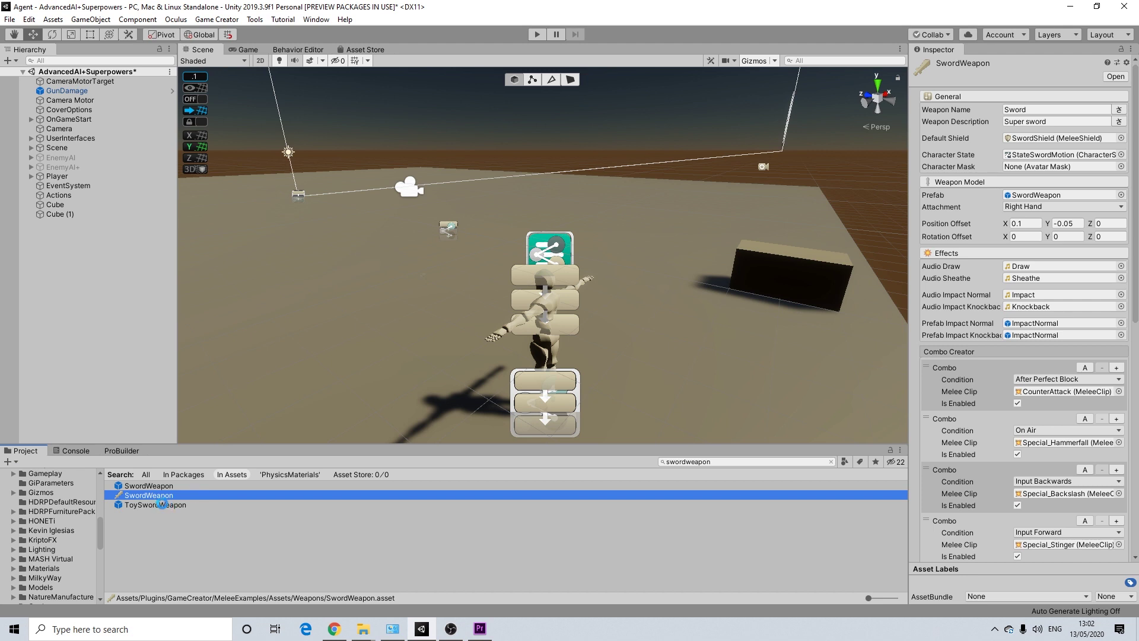
right_click(158, 505)
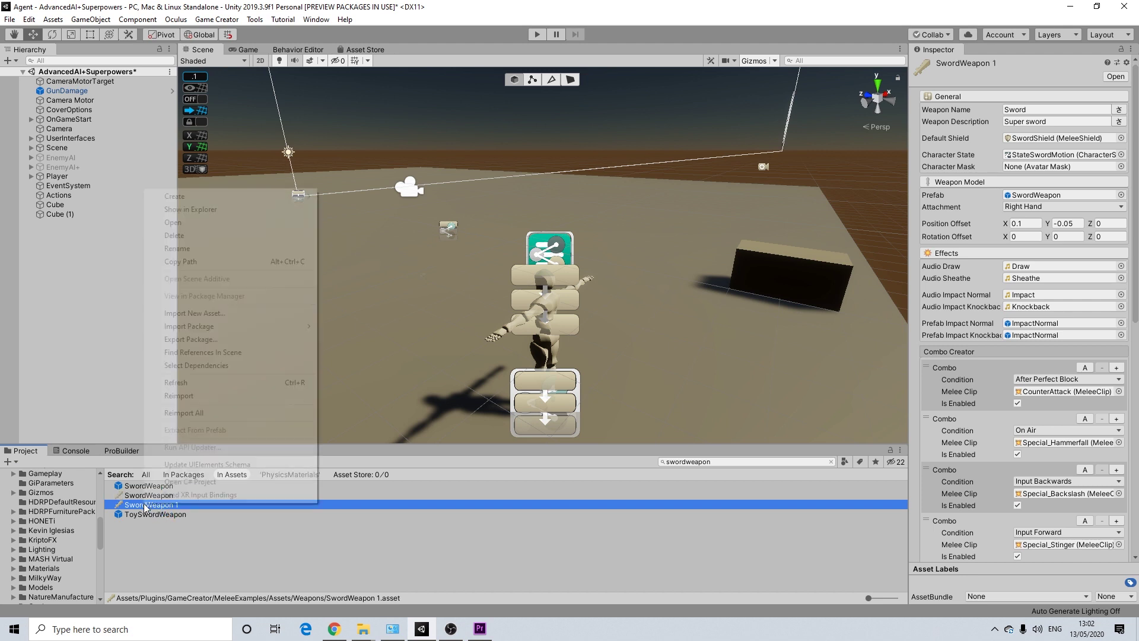
click(176, 249)
text(WoodenWeapon)
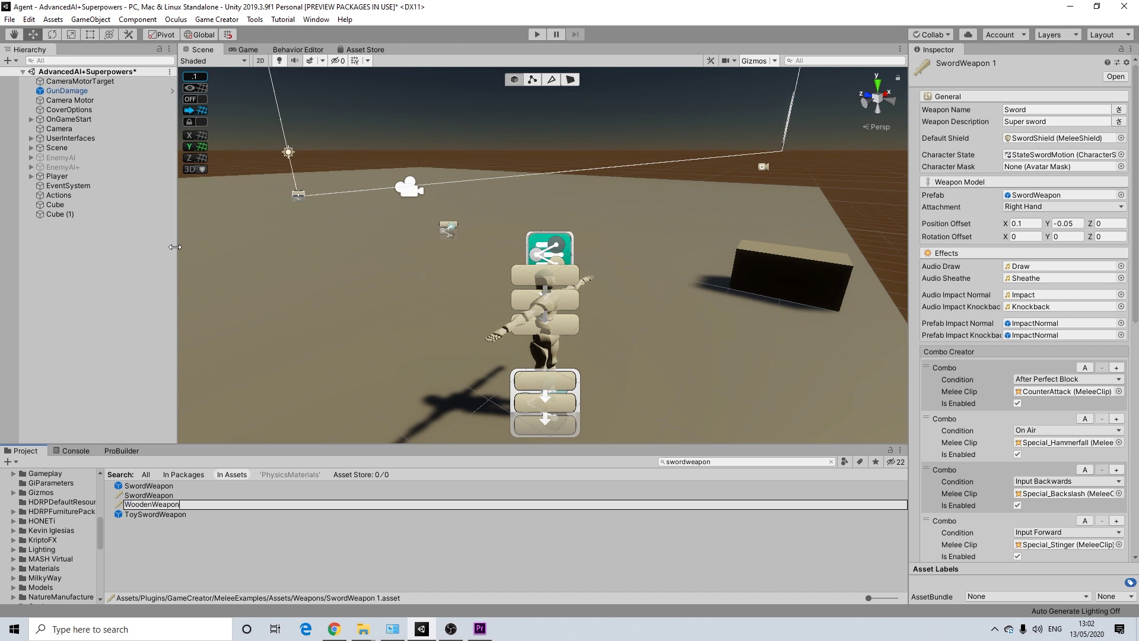
key(Return)
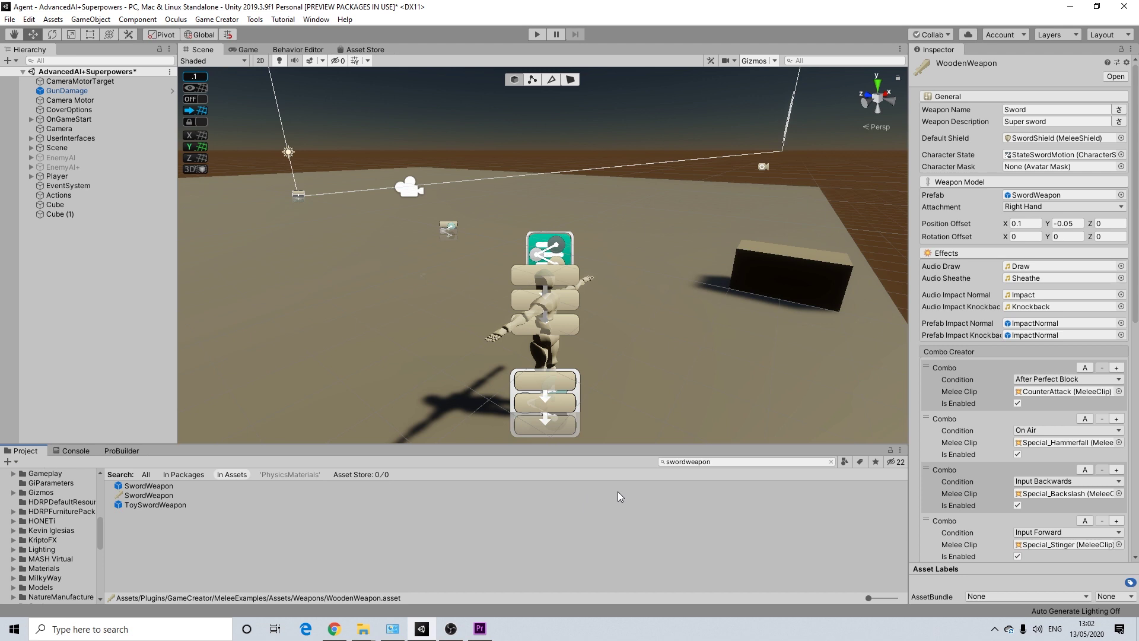
Search the project for woodenweapon and locate the prefab assigned to that weapon asset.
click(729, 461)
text(wooden)
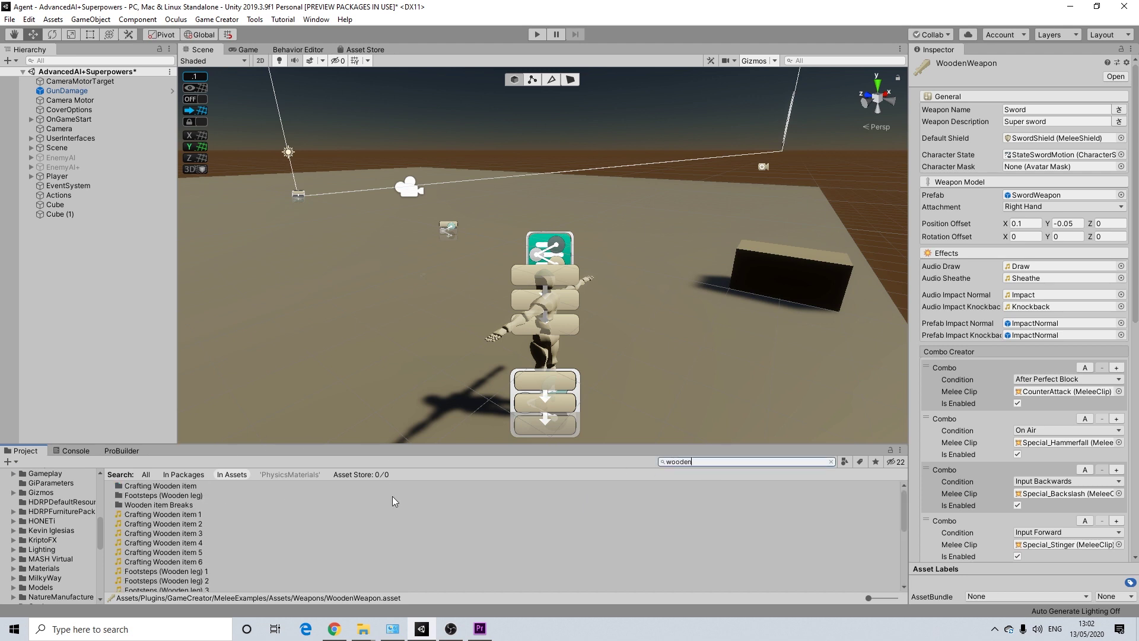
text(weapon)
click(1028, 196)
Duplicate the SwordWeapon prefab in the Prefabs folder and rename the copy WoodenWeapon.
click(153, 525)
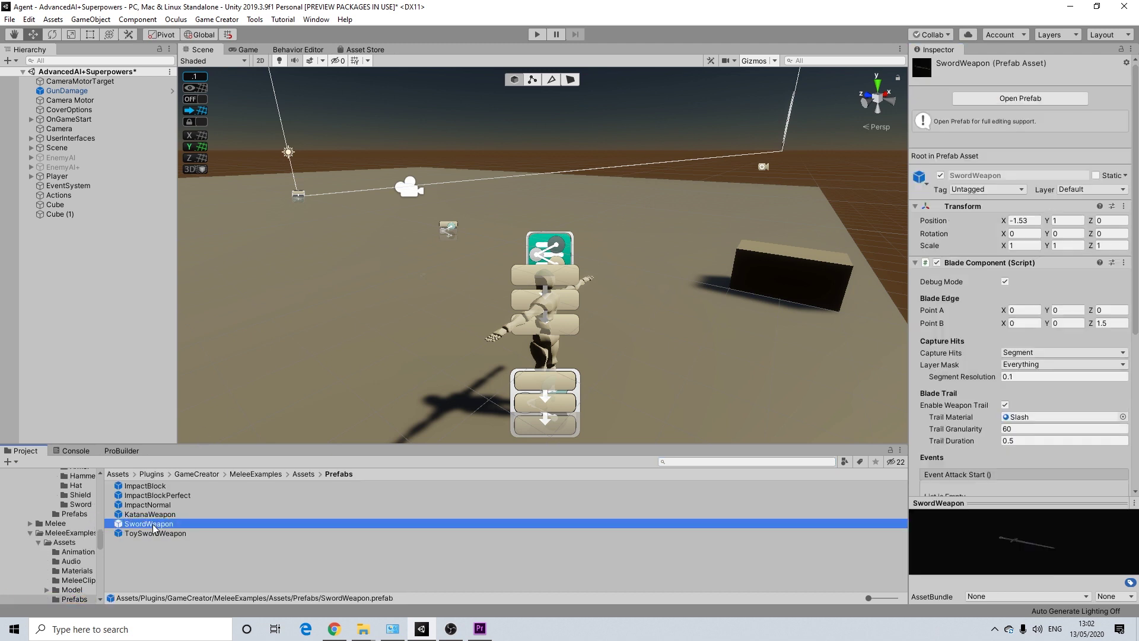
key(ctrl+d)
right_click(156, 526)
click(195, 273)
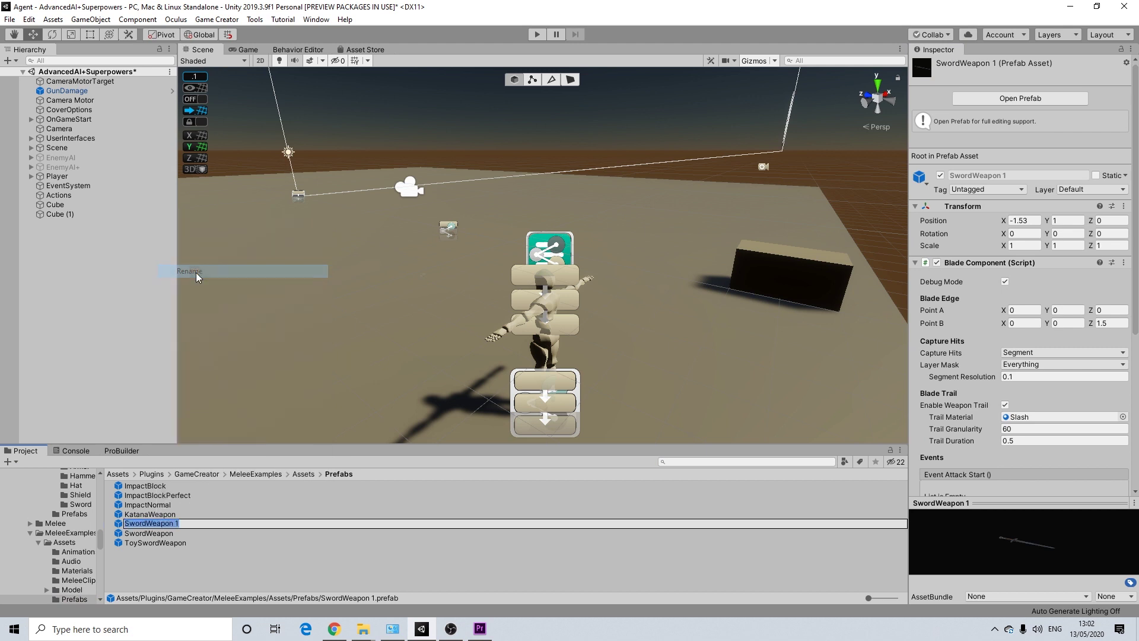
text(Wooden)
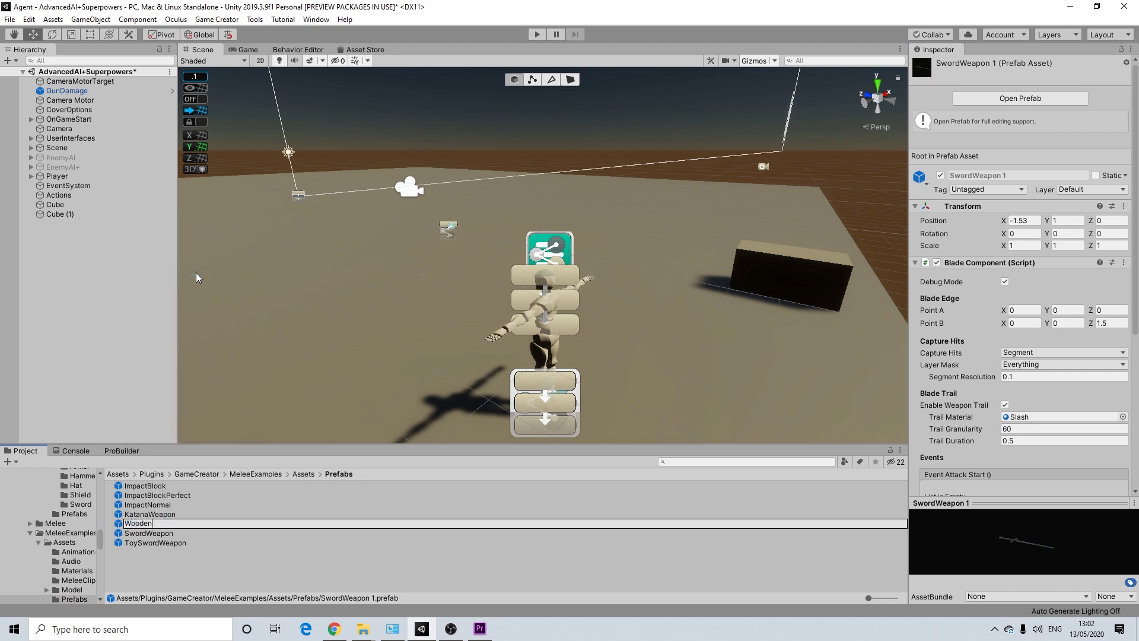
text(Weapon)
key(Return)
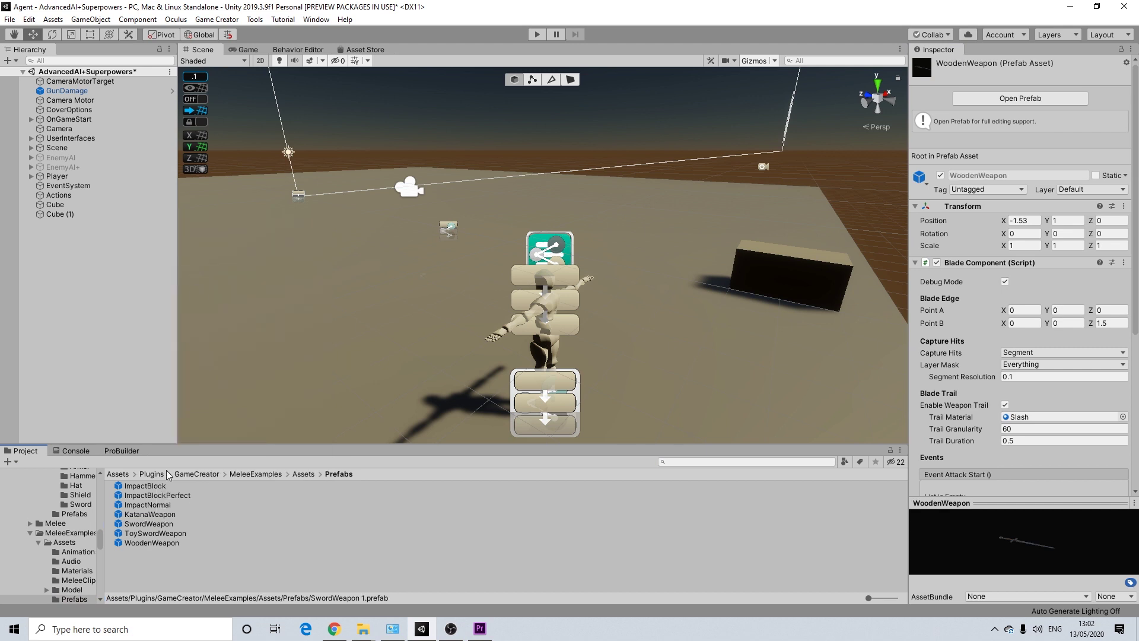
Open the WoodenWeapon prefab and replace its original Sword child with the red Sword model from the project assets.
click(165, 544)
double_click(166, 544)
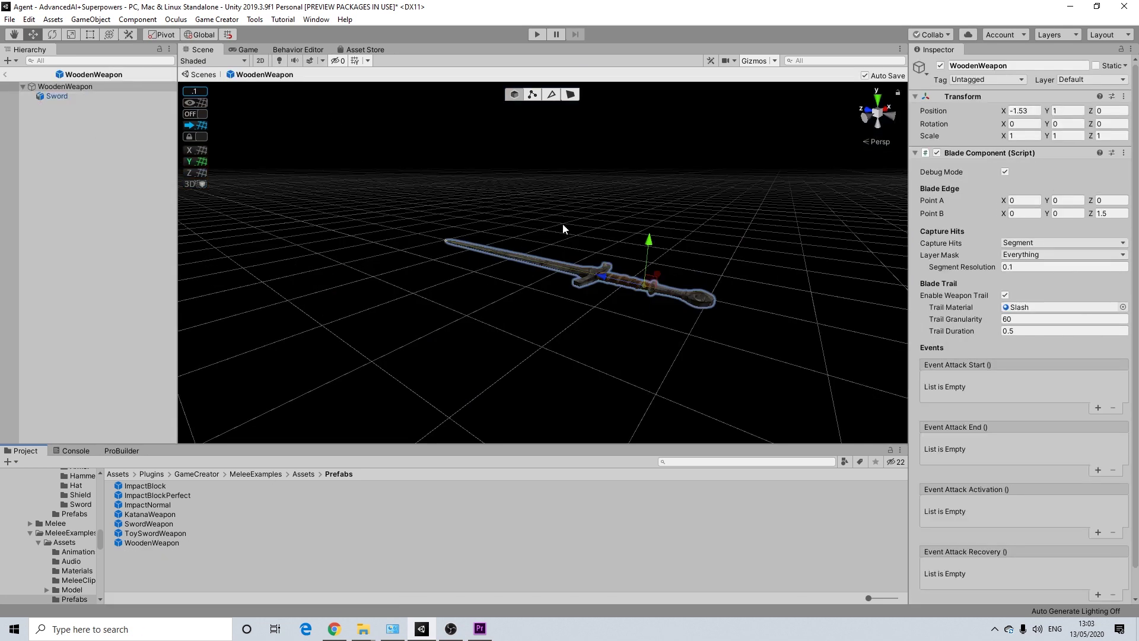
click(706, 461)
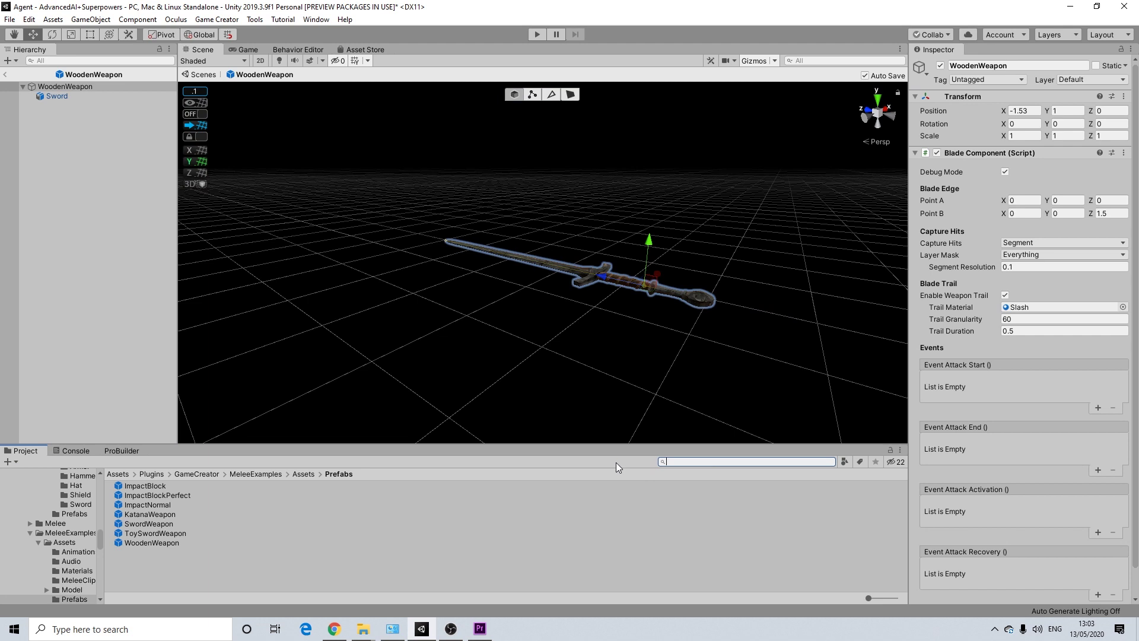
text(sword)
scroll(154, 508, down, 5)
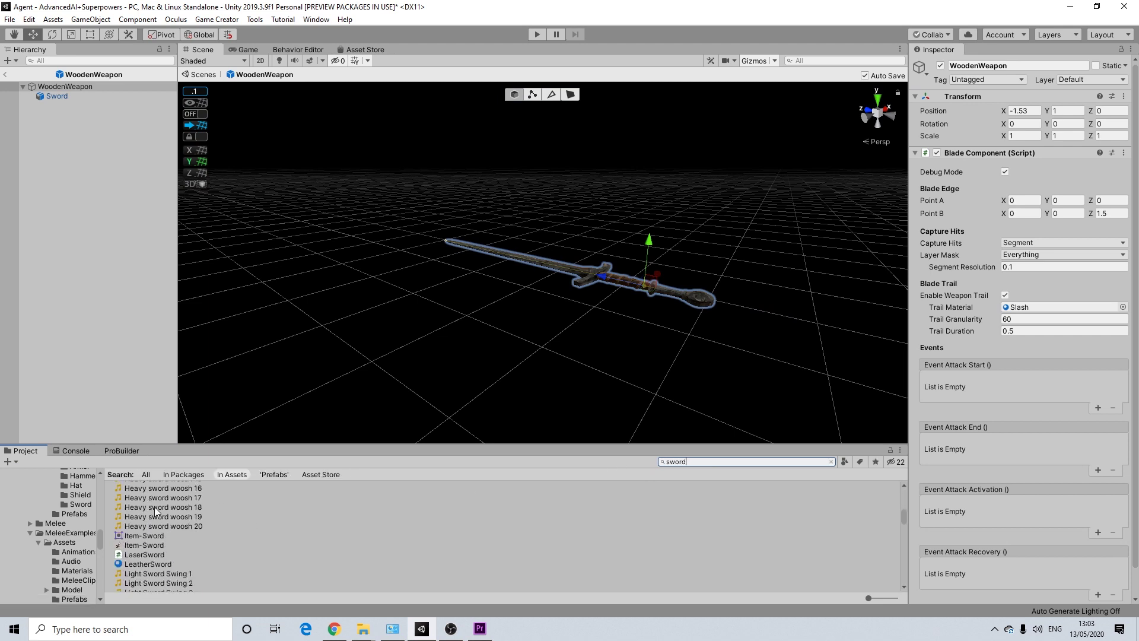
scroll(154, 506, down, 4)
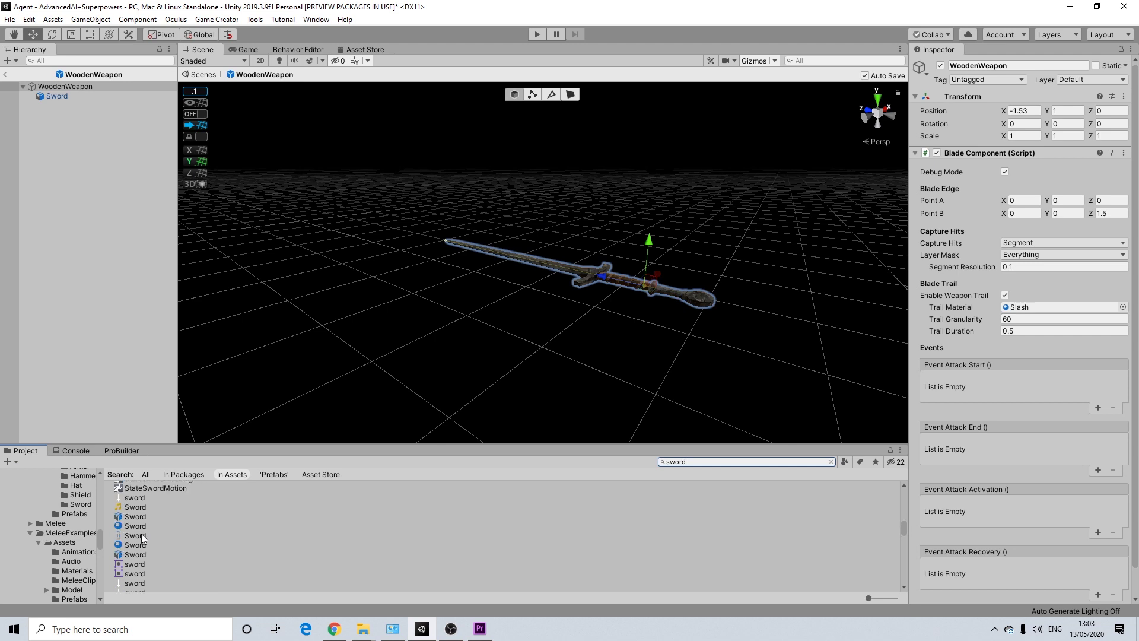
drag(138, 554, 61, 112)
click(65, 98)
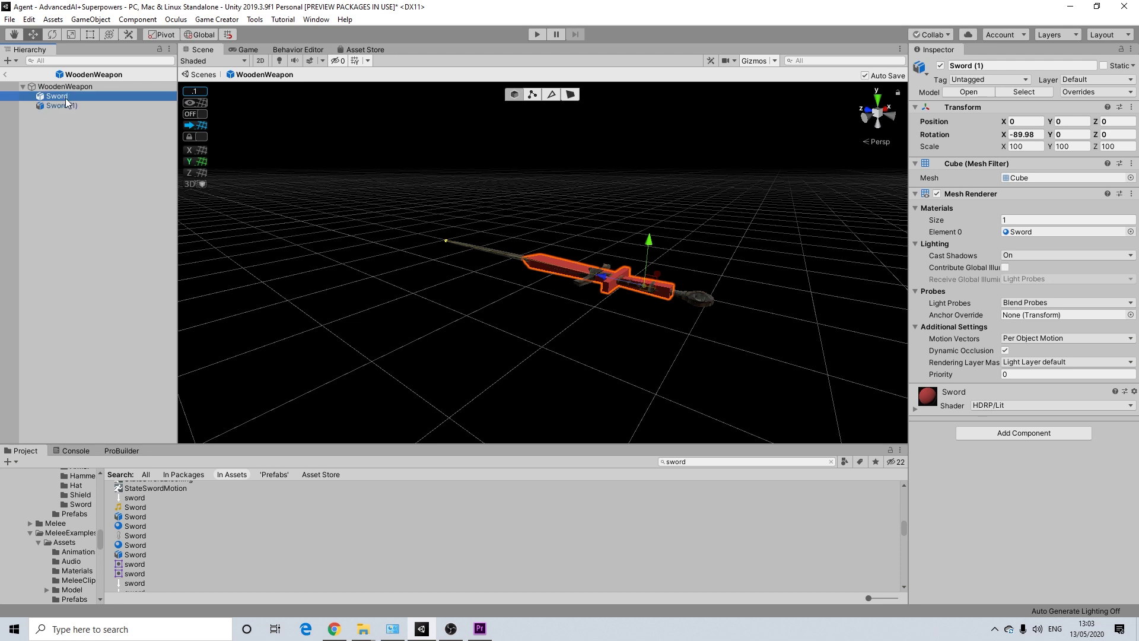
key(Delete)
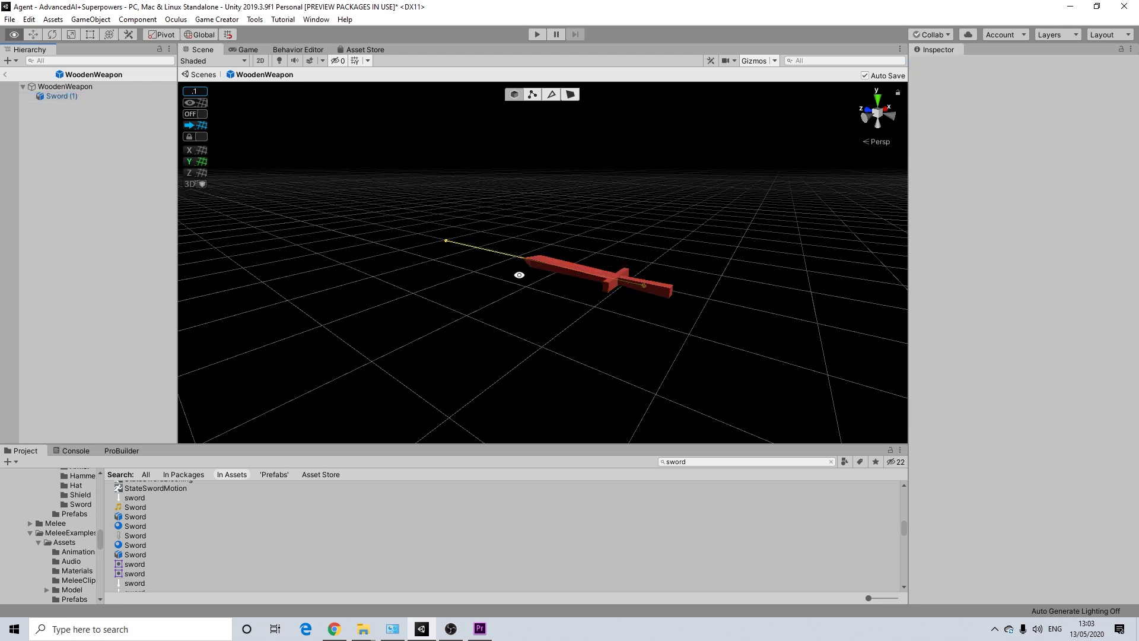
Set the Z value of the WoodenWeapon's Blade Edge Point B to 0.75 to match the new sword's tip.
alt+drag(528, 273, 164, 281)
scroll(471, 260, up, 4)
scroll(424, 260, down, 6)
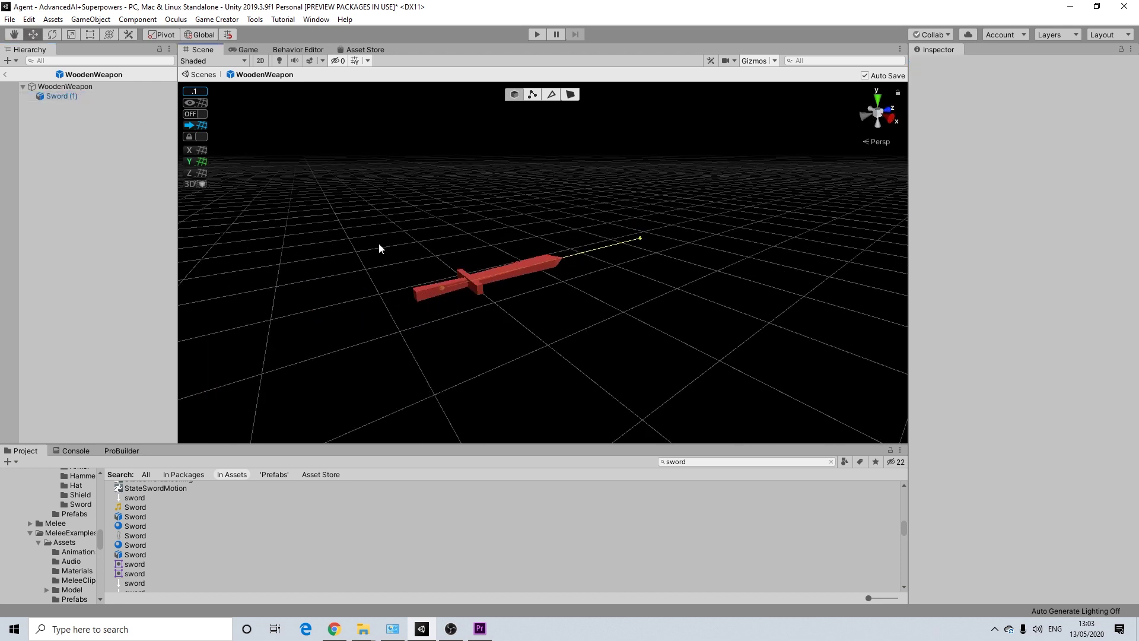
click(63, 87)
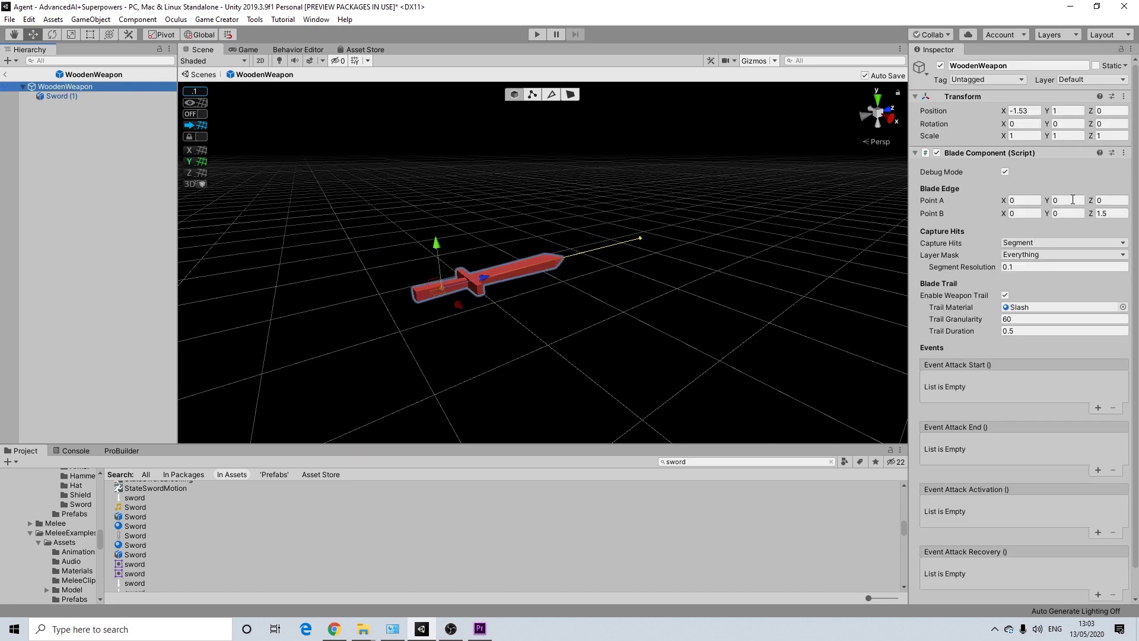
drag(1089, 217, 1075, 224)
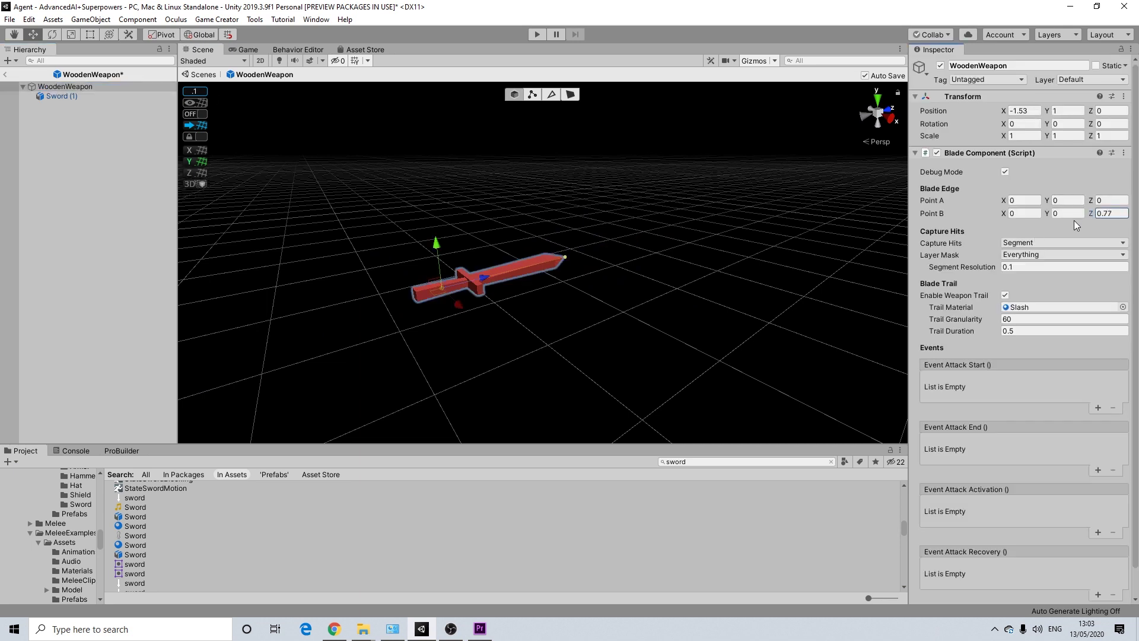
scroll(592, 248, up, 6)
alt+drag(592, 247, 516, 246)
scroll(591, 249, down, 6)
alt+drag(591, 249, 332, 196)
click(1107, 217)
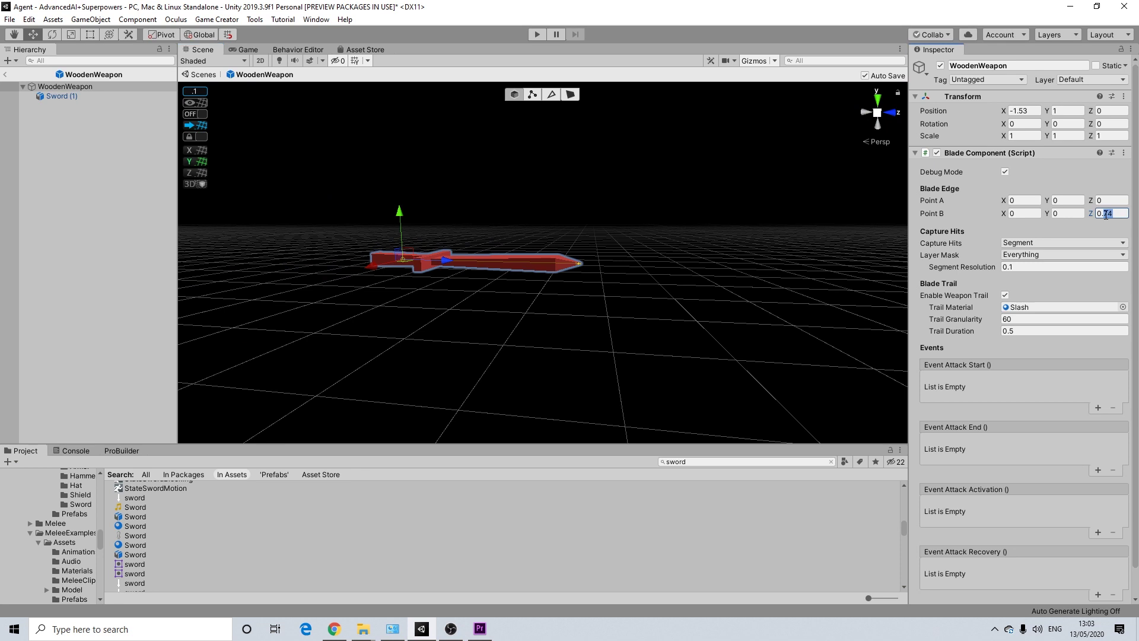
text(75)
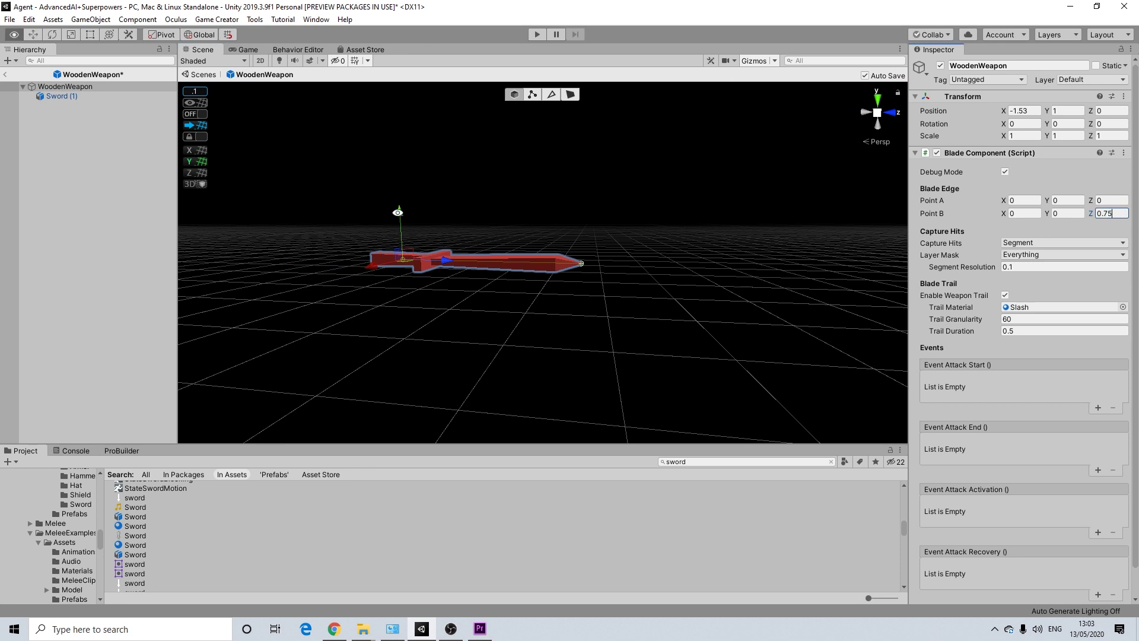
alt+drag(425, 212, 597, 234)
scroll(596, 236, down, 5)
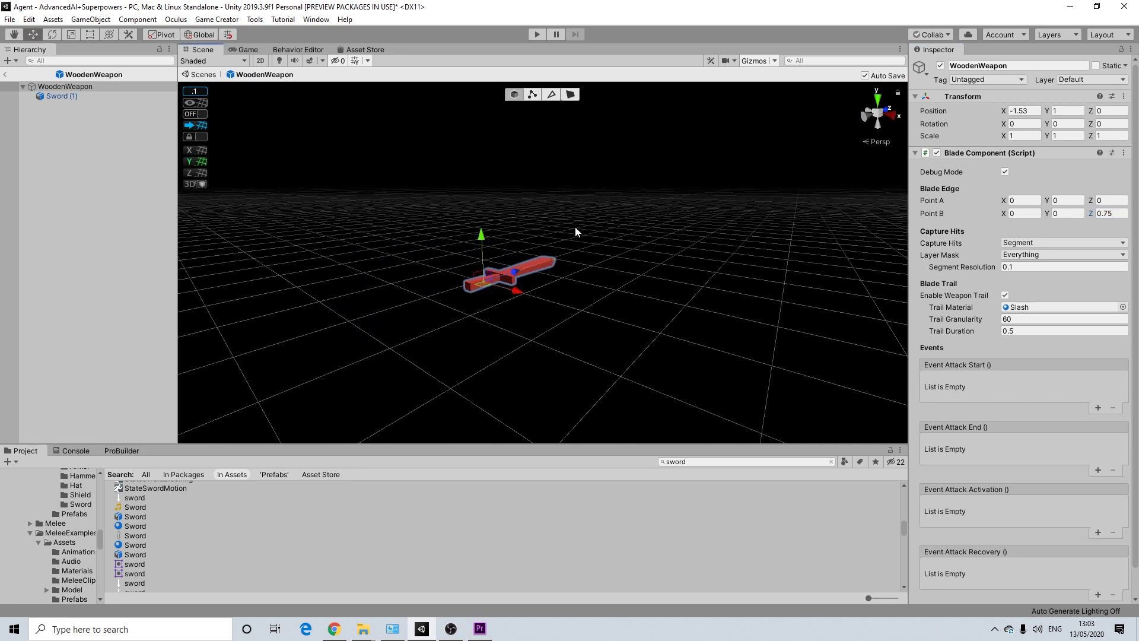
Search the project for woodenweapon and select the WoodenWeapon melee weapon asset.
click(723, 462)
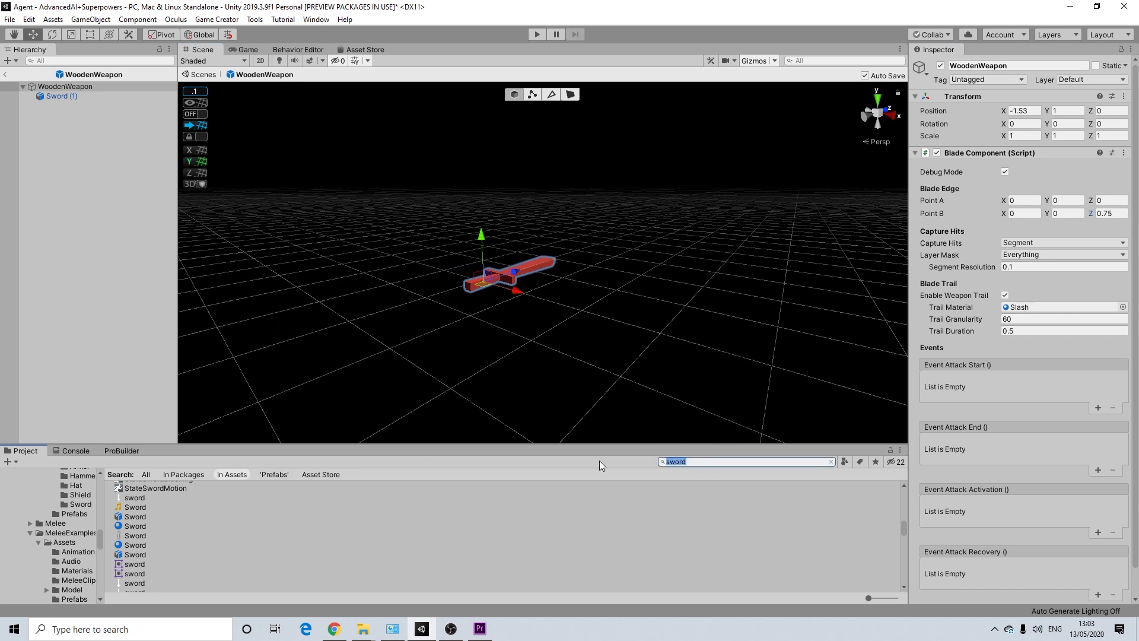
text(wooden)
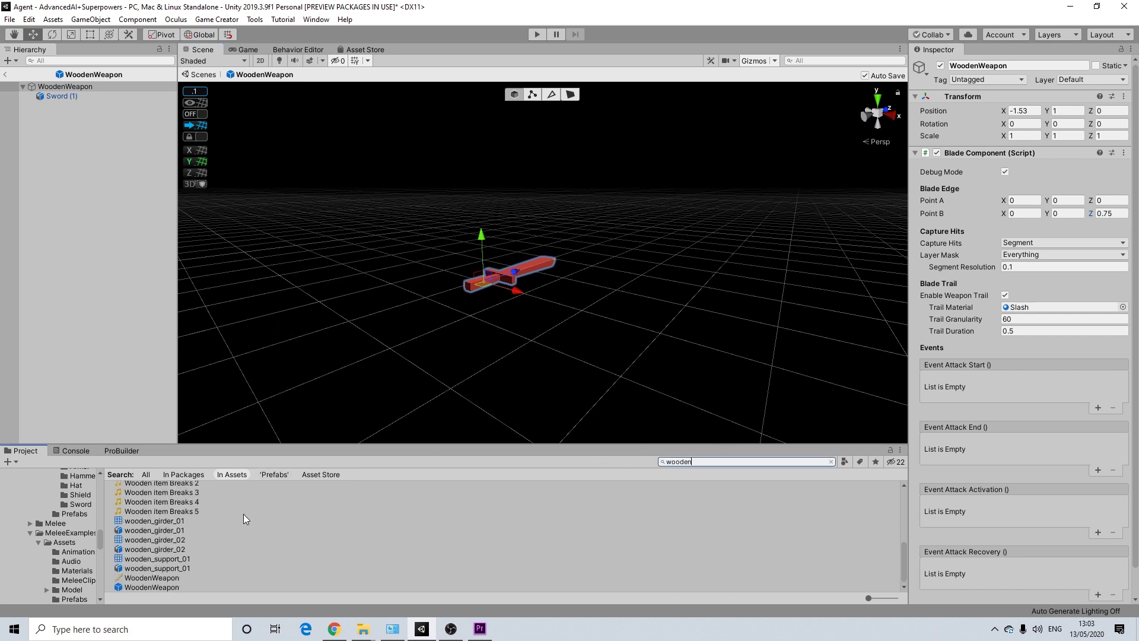
text(weapon)
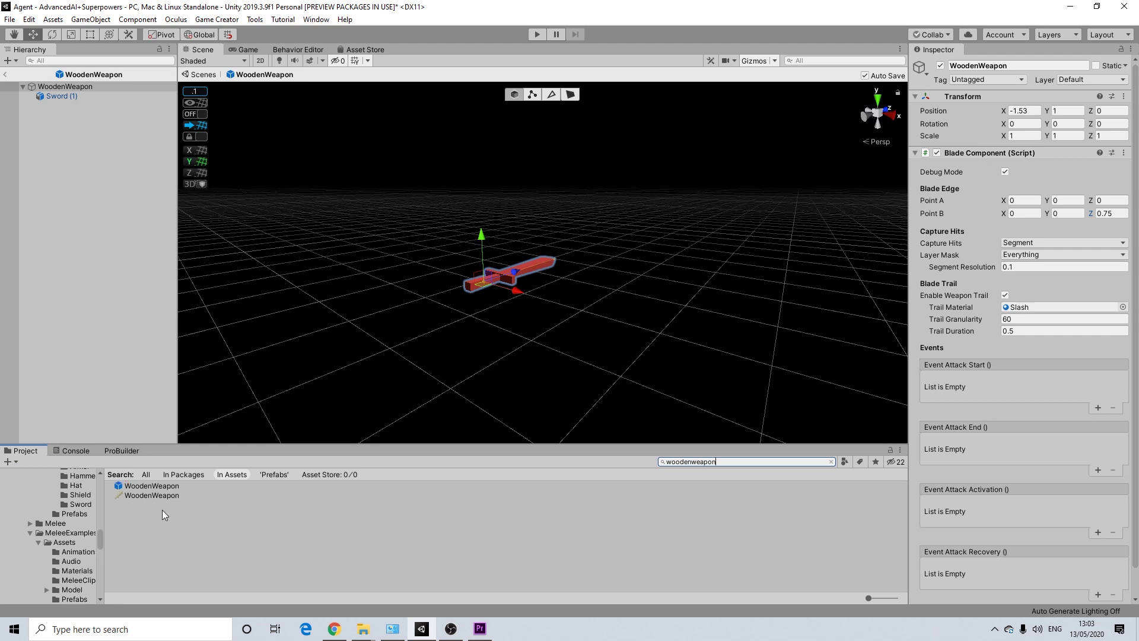
click(167, 496)
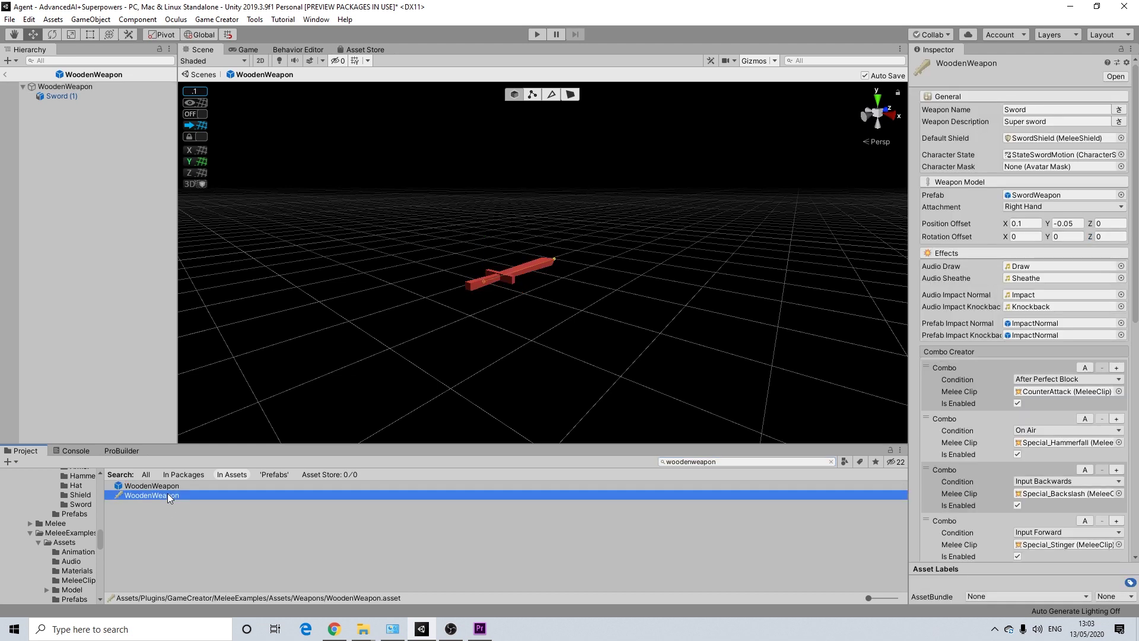
Assign the WoodenWeapon prefab as the weapon model of the WoodenWeapon asset.
click(1120, 195)
text(wooden)
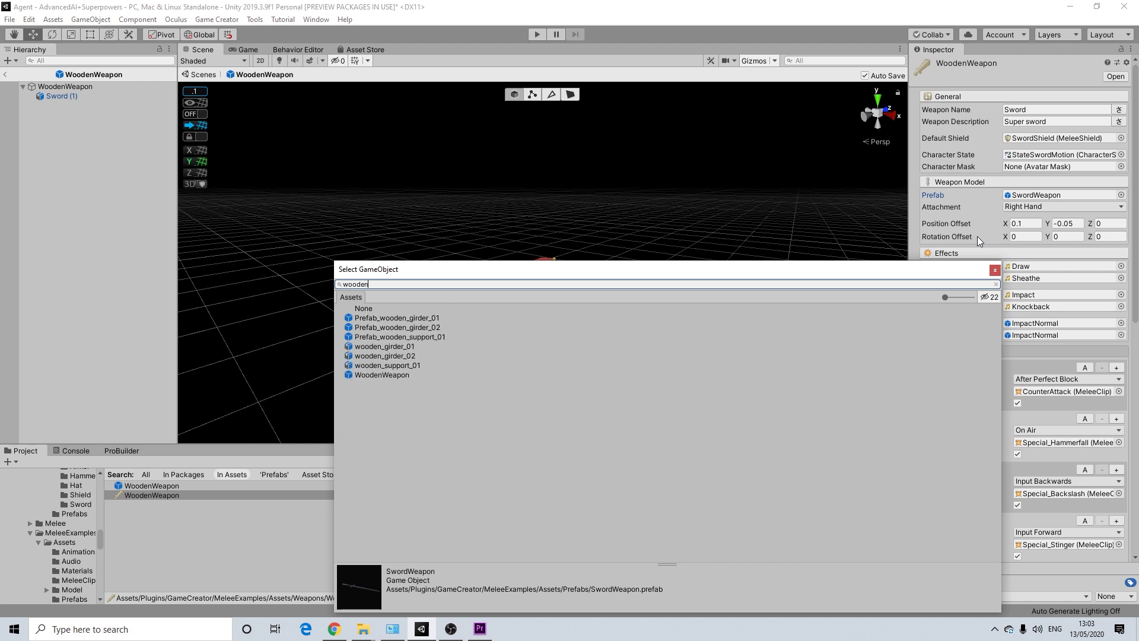
text(00)
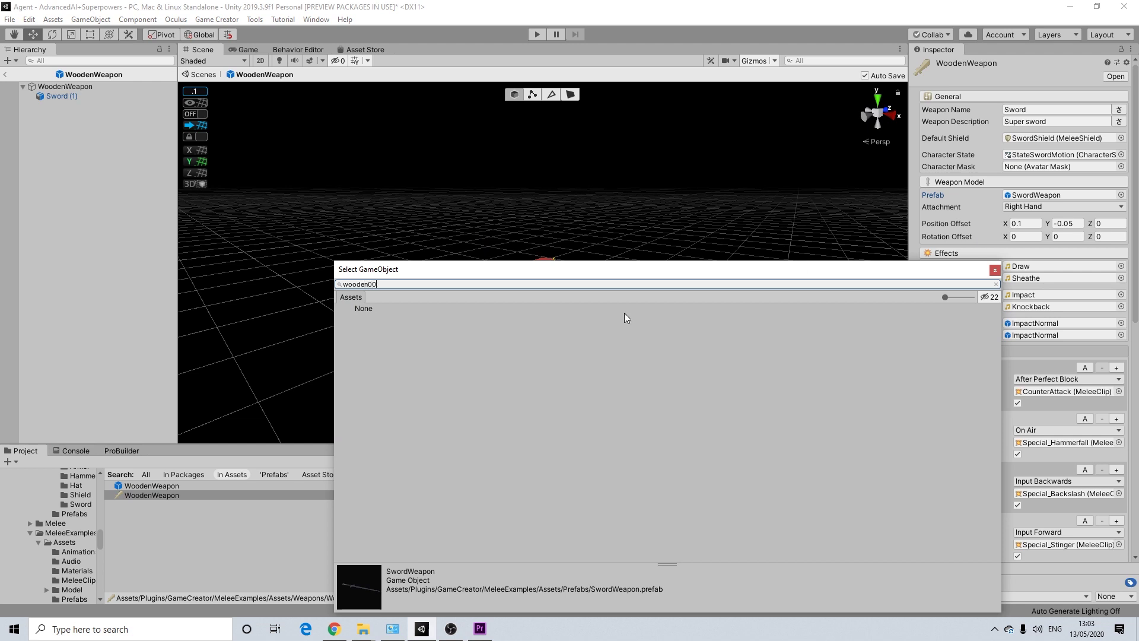
key(BackSpace)
key(BackSpace)
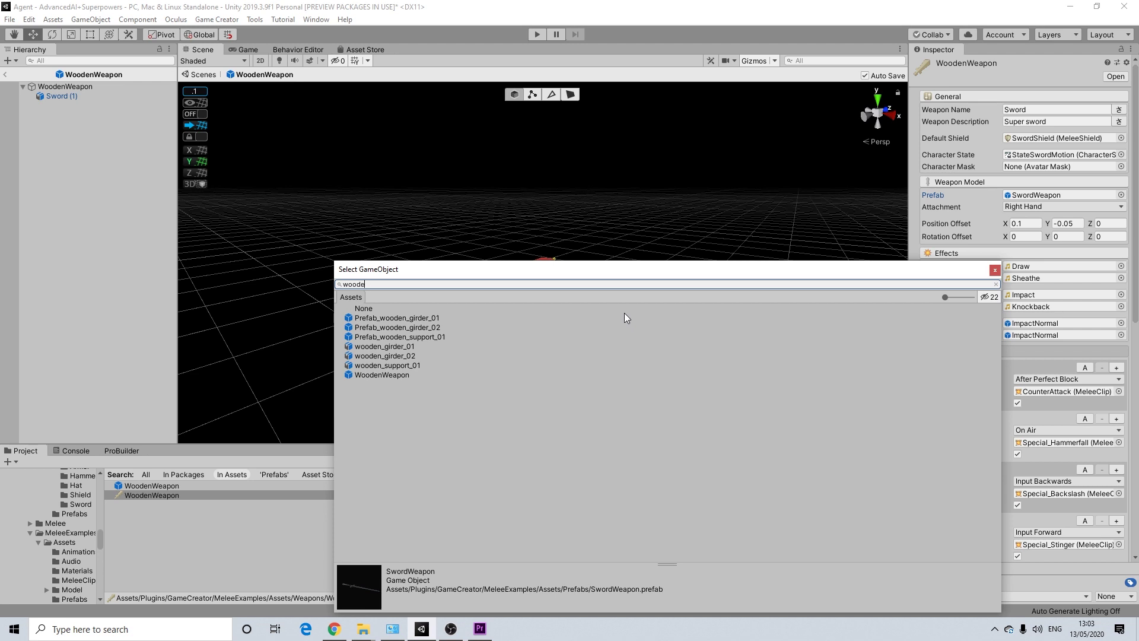
key(Down)
key(Down)
key(Down)
key(Down)
key(Down)
key(Down)
key(Down)
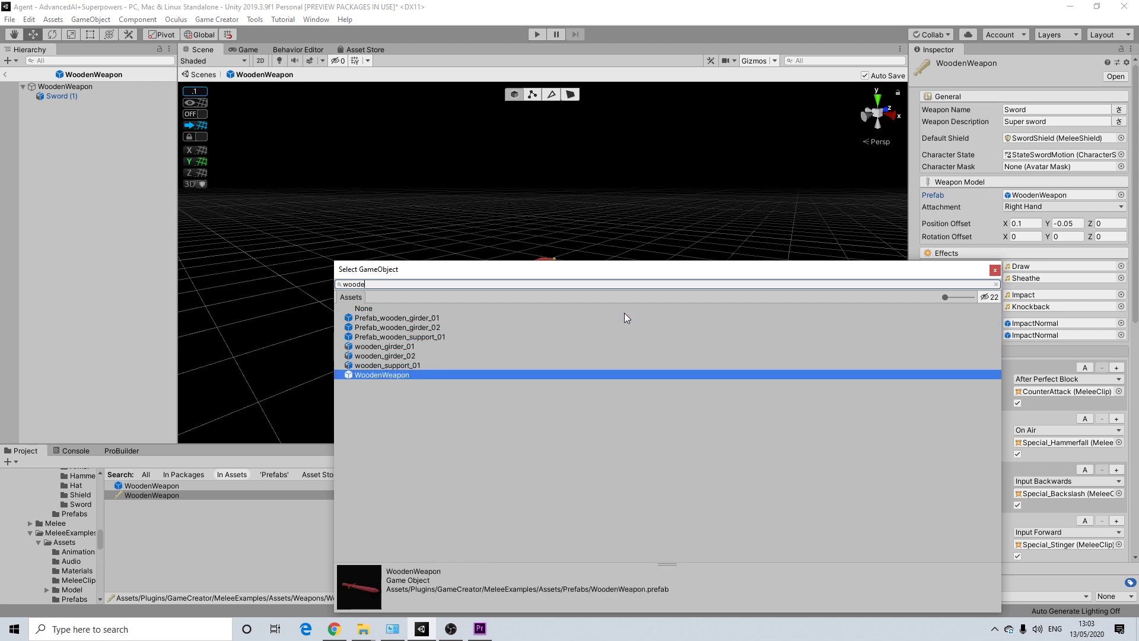
key(Return)
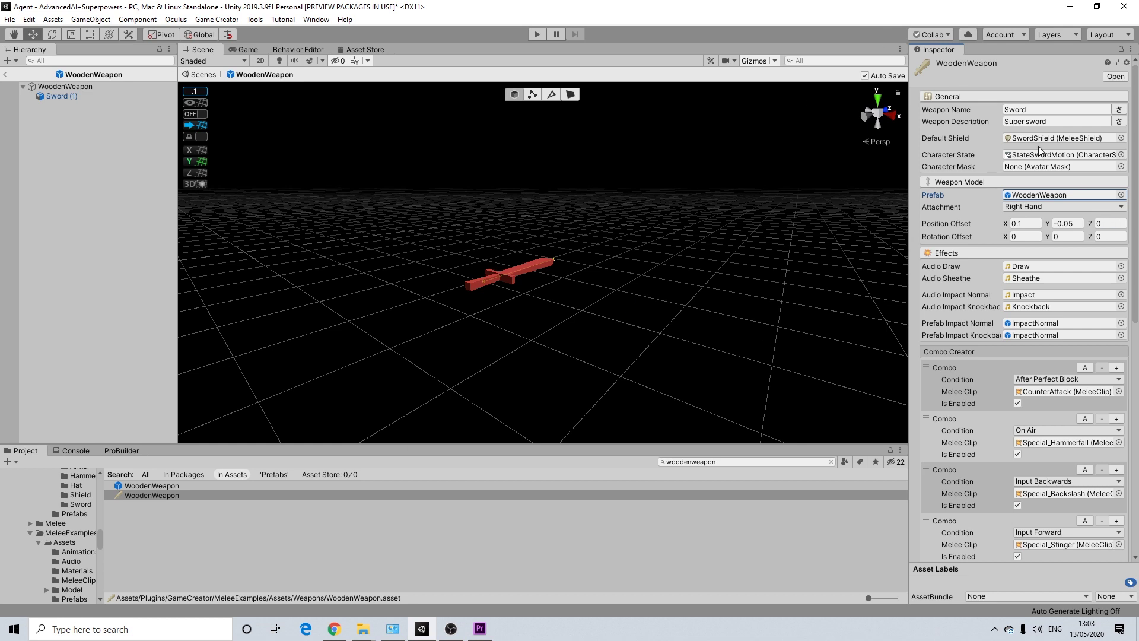
Set the weapon name to Wooden Sword and its description to Made of Wood.
click(1039, 111)
text(Wooden)
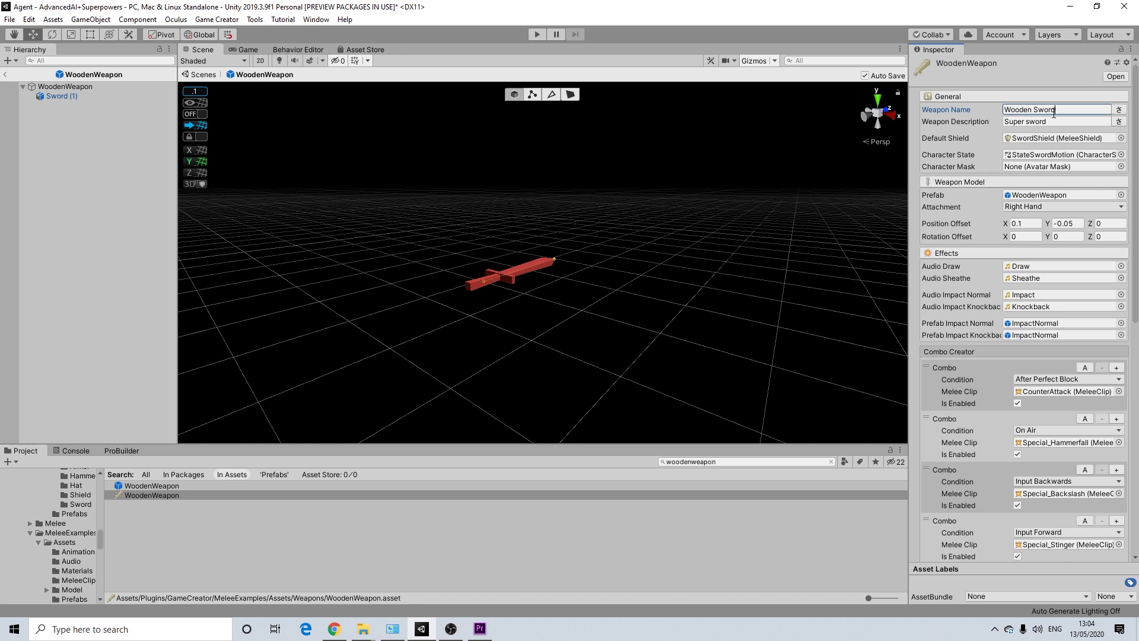
key(Tab)
text(Made)
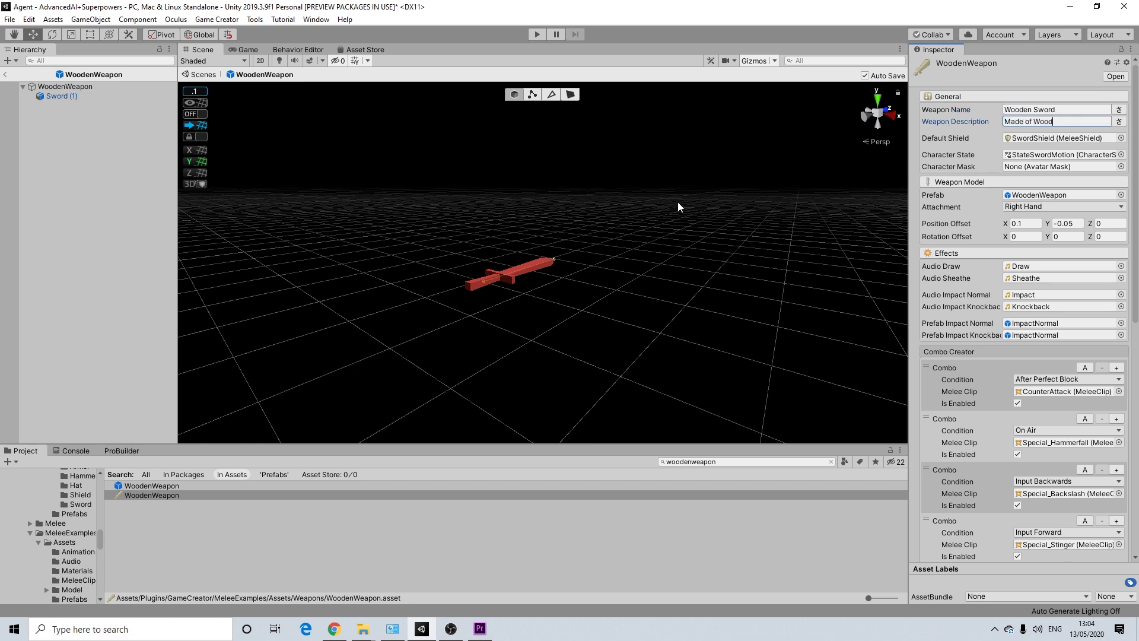
scroll(1032, 284, down, 10)
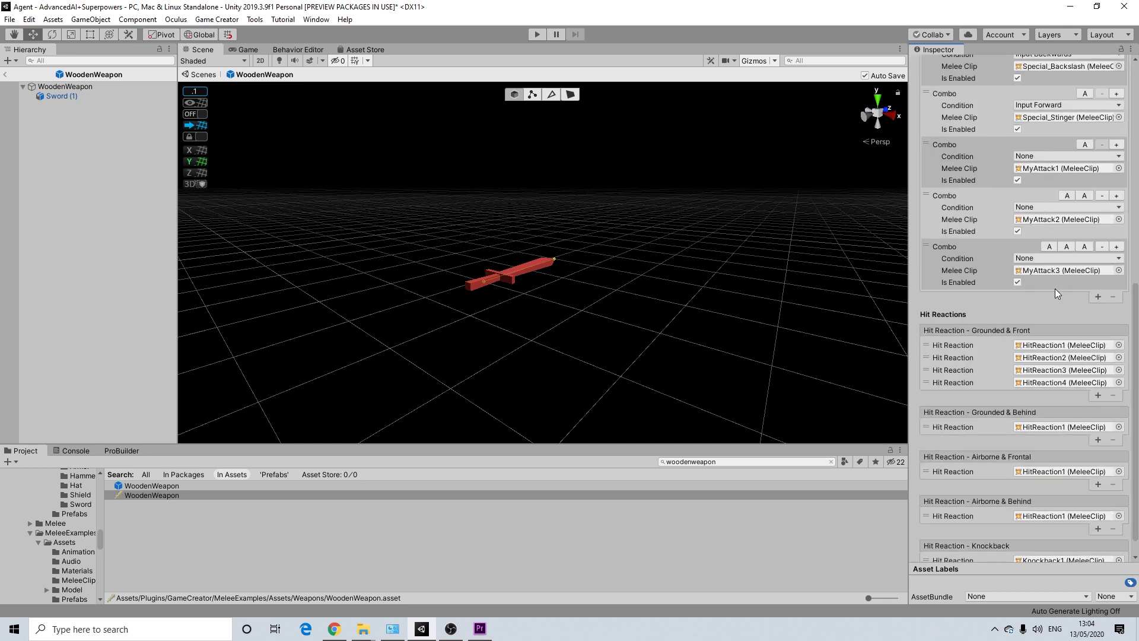
scroll(1032, 284, up, 10)
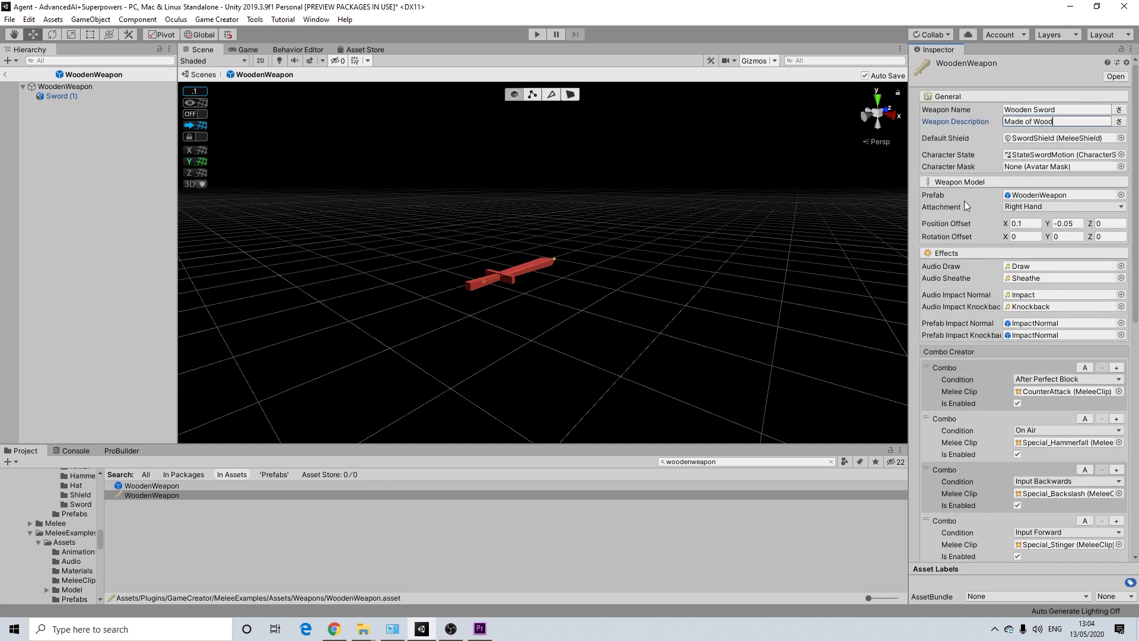
Leave the WoodenWeapon prefab, return to the main scene and frame the top of the box.
mouse_move(516, 236)
alt+mouse_down()
mouse_move(421, 241)
mouse_move(433, 265)
mouse_move(333, 217)
mouse_move(514, 242)
alt+mouse_up()
scroll(519, 295, up, 6)
scroll(544, 283, down, 3)
alt+drag(546, 283, 507, 267)
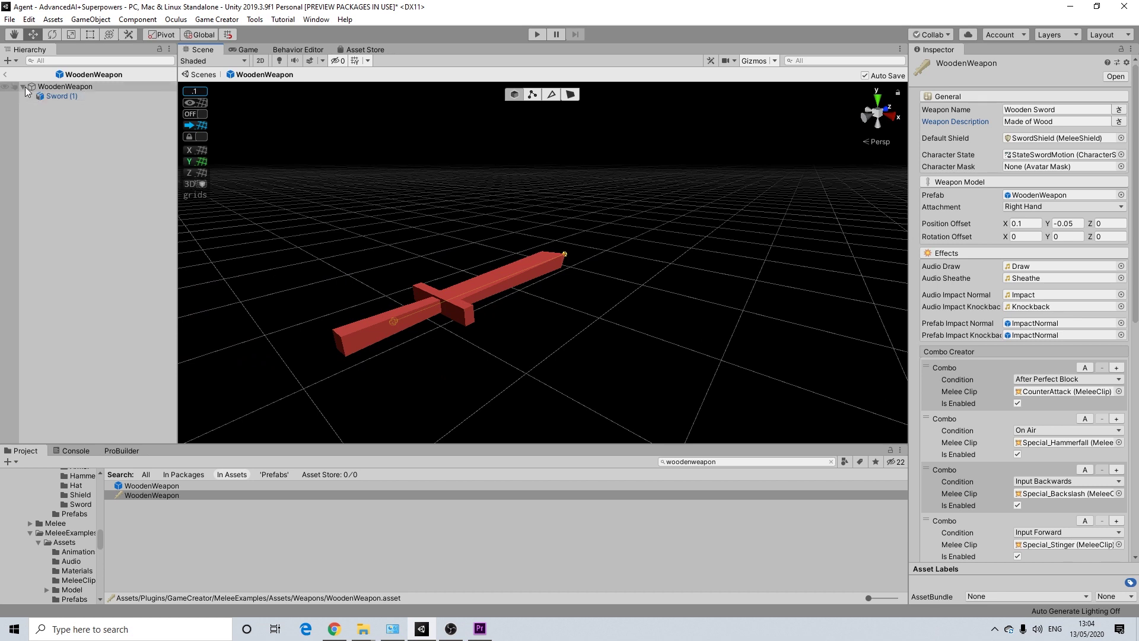
click(6, 74)
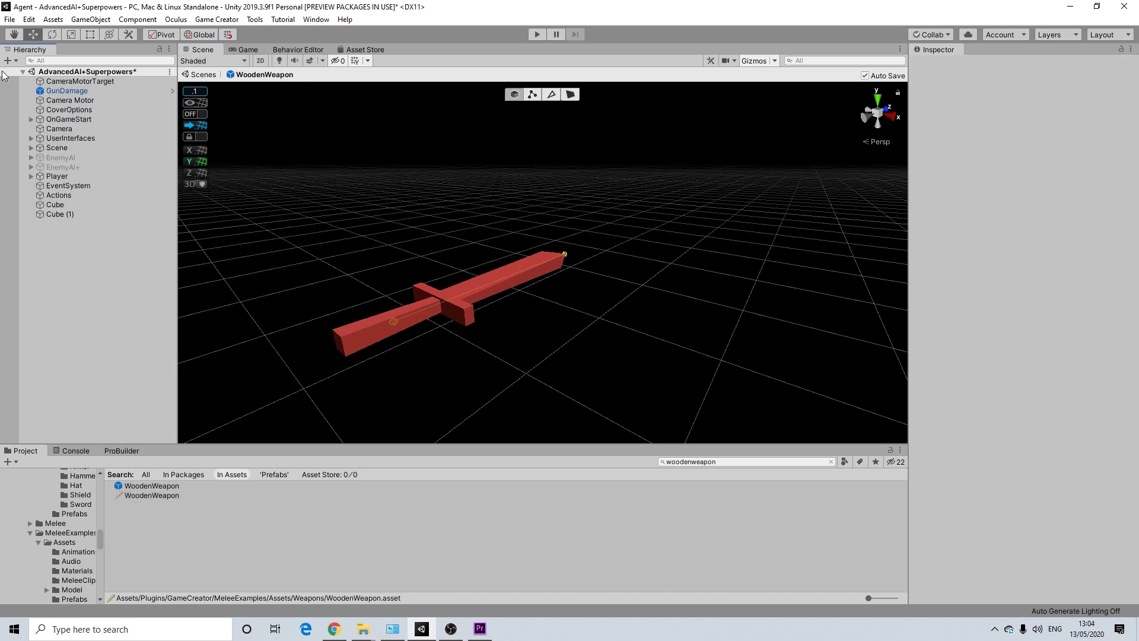
middle_drag(613, 277, 344, 285)
middle_drag(572, 280, 496, 282)
scroll(495, 282, up, 7)
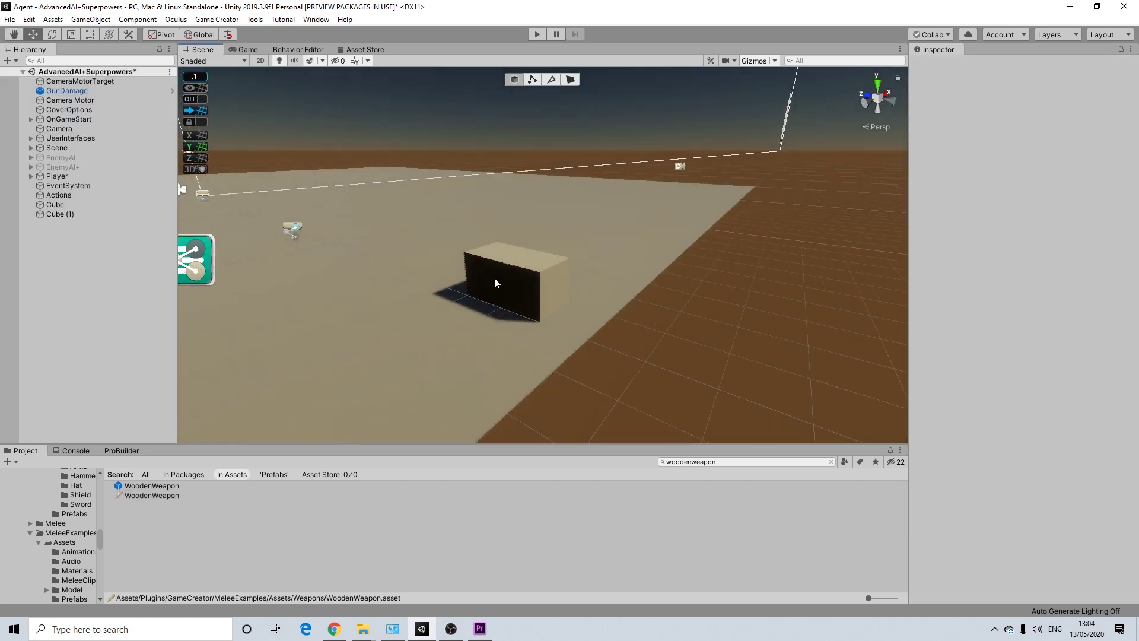
scroll(430, 272, down, 3)
alt+drag(430, 272, 534, 295)
scroll(468, 295, down, 2)
middle_drag(468, 295, 524, 295)
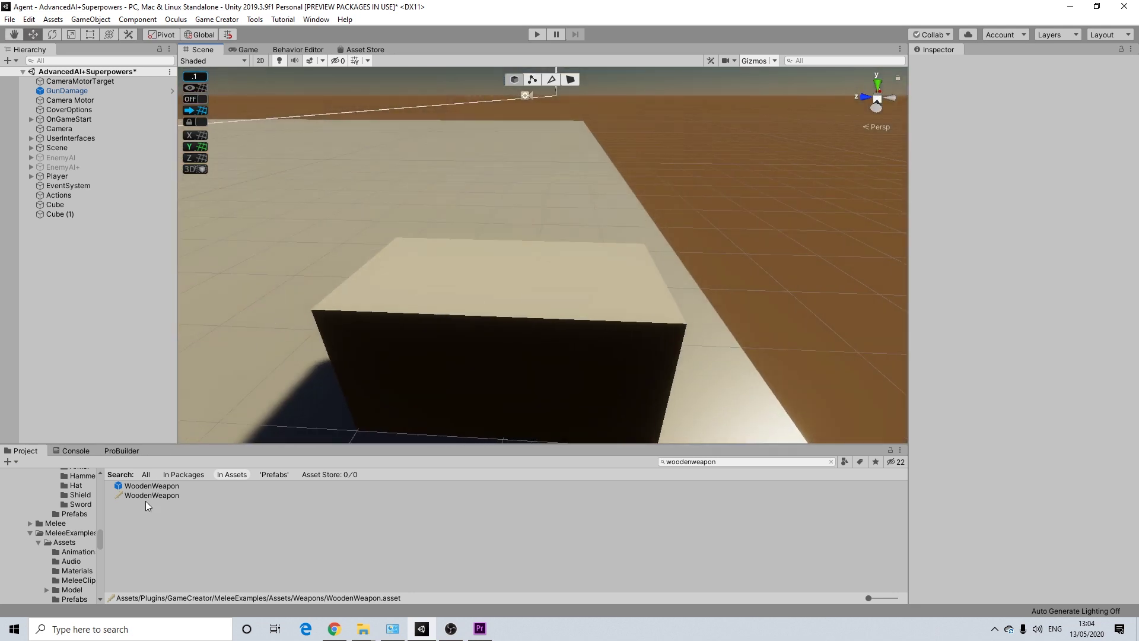
Find the red Sword model in the project and place it on top of the box in the scene.
click(691, 461)
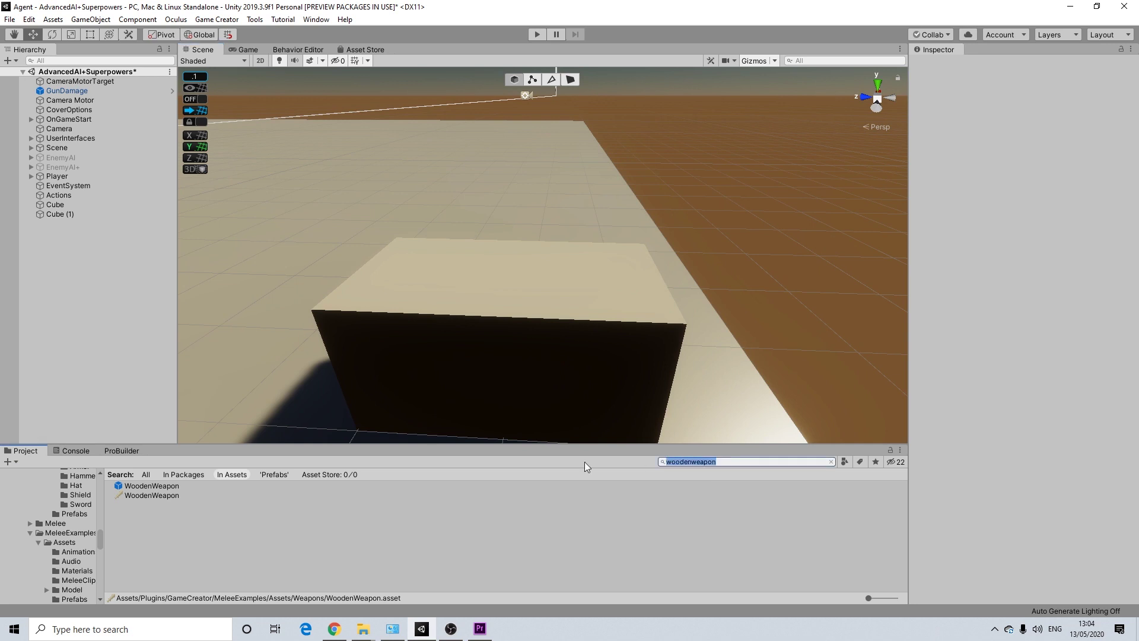
text(woode)
key(BackSpace)
key(BackSpace)
key(BackSpace)
key(BackSpace)
key(BackSpace)
text(sword)
scroll(165, 532, down, 10)
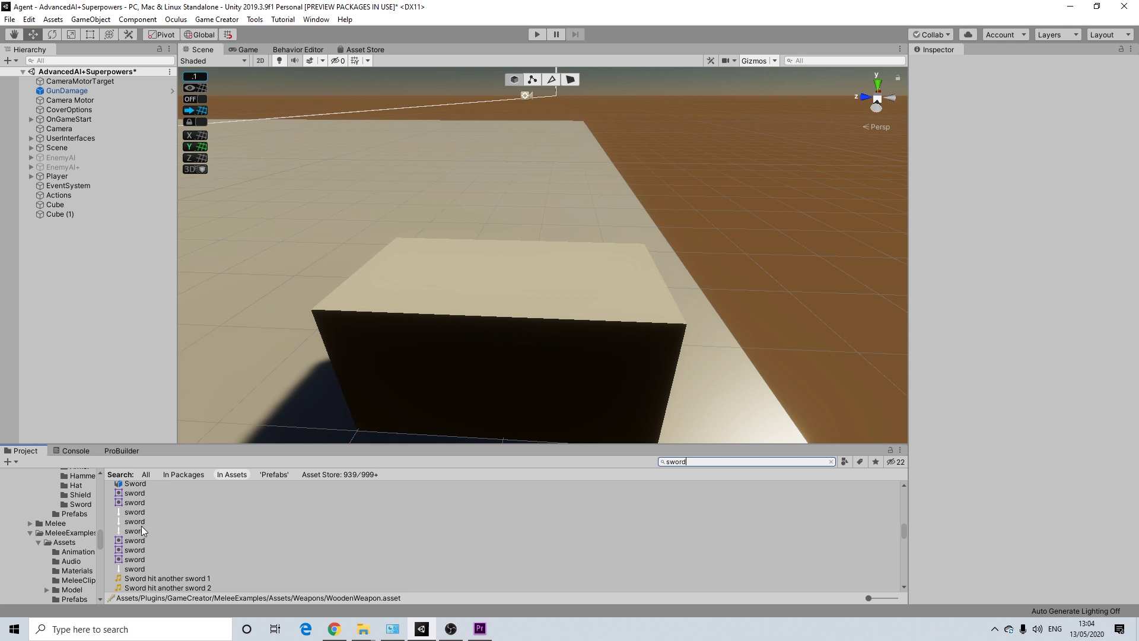
scroll(141, 523, up, 1)
click(128, 519)
drag(128, 522, 474, 280)
Search the project for gun_mesh and place the Gun_Mesh pistol model on the box beside the sword.
drag(688, 461, 623, 461)
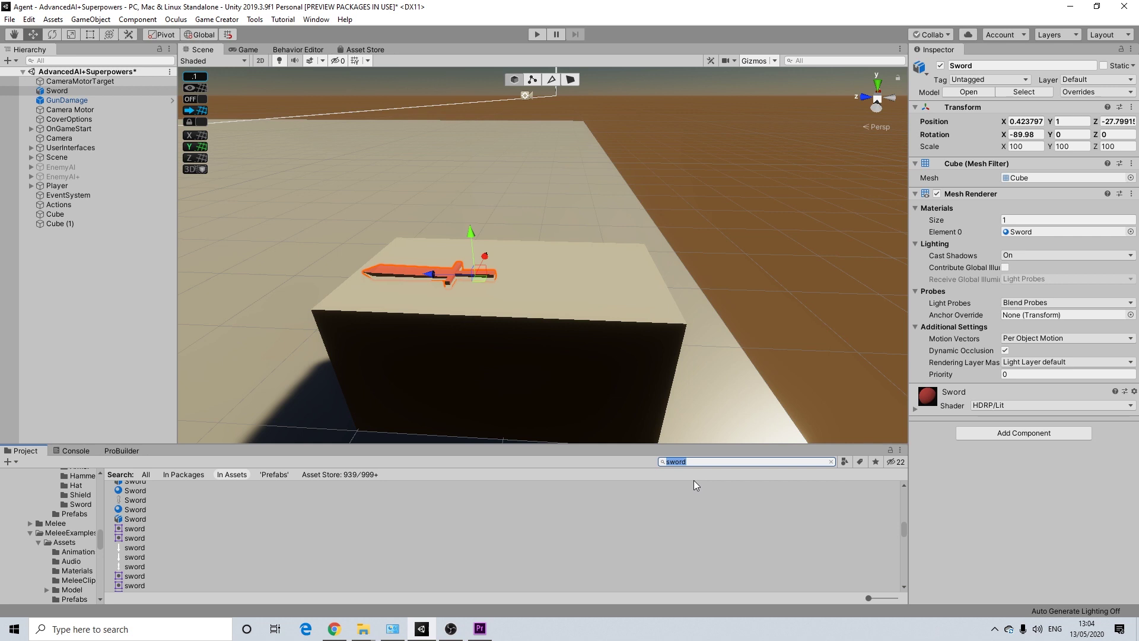
text(gun)
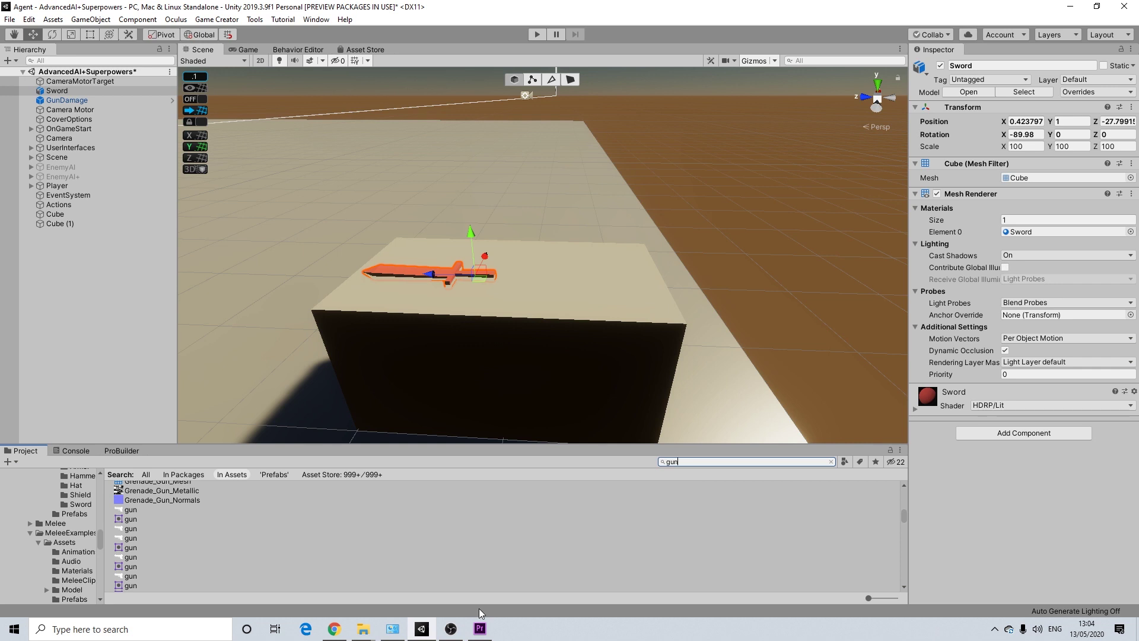
click(451, 628)
click(422, 629)
text(_mesh)
scroll(196, 512, up, 3)
scroll(193, 514, up, 3)
click(135, 496)
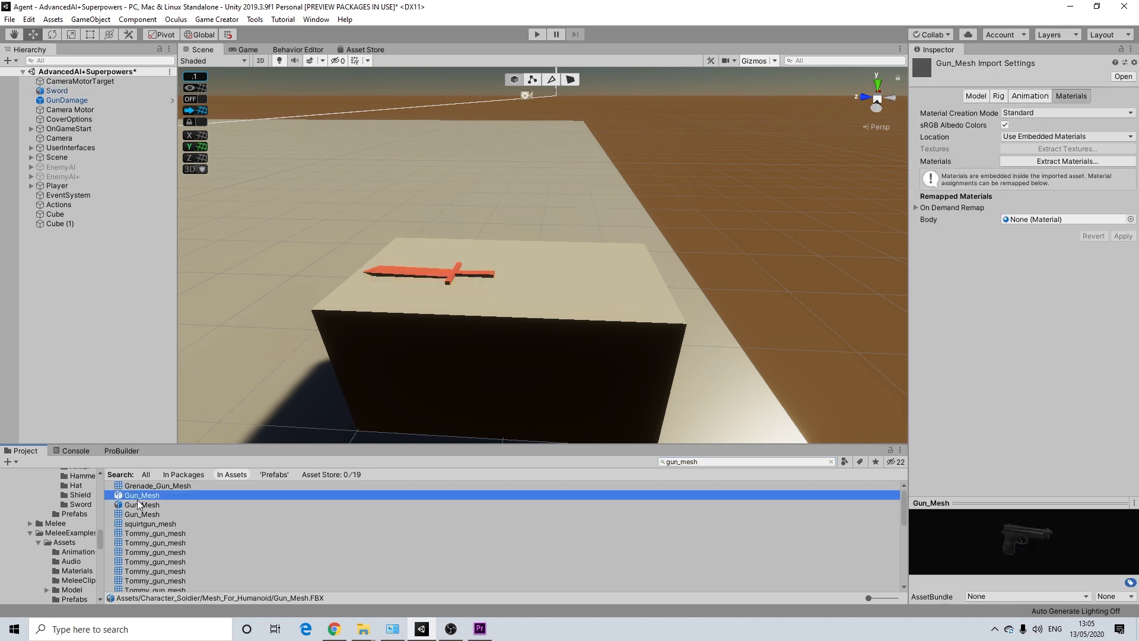
click(136, 504)
click(137, 496)
drag(137, 497, 597, 295)
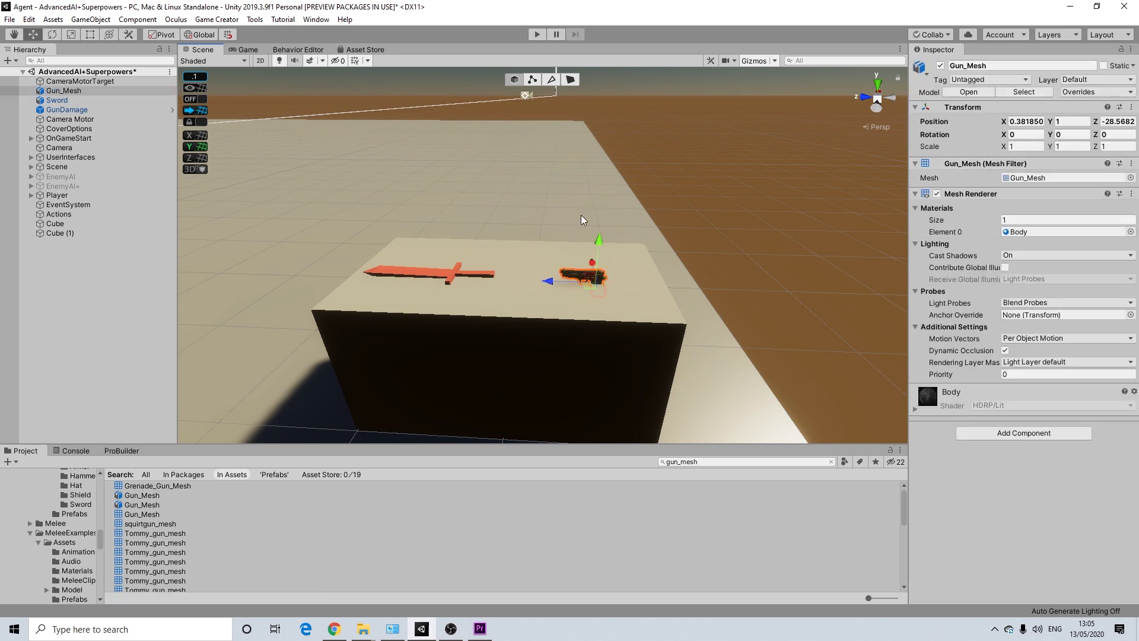
Rotate the Gun_Mesh to -90 degrees on Z so it lies flat on the box.
click(52, 34)
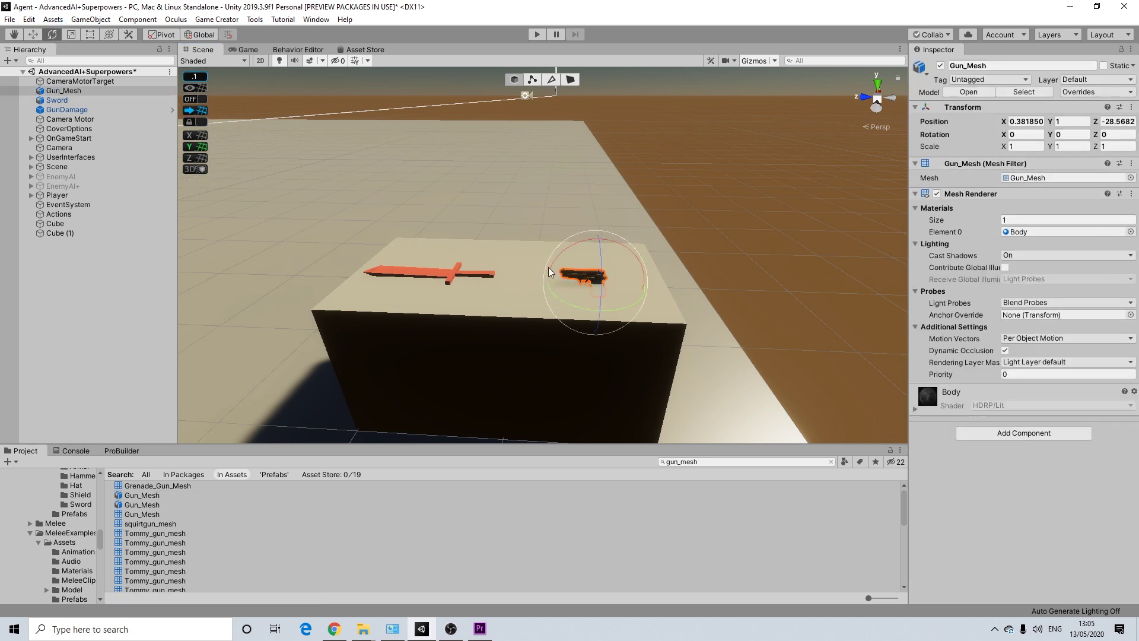
drag(602, 290, 592, 130)
key(w)
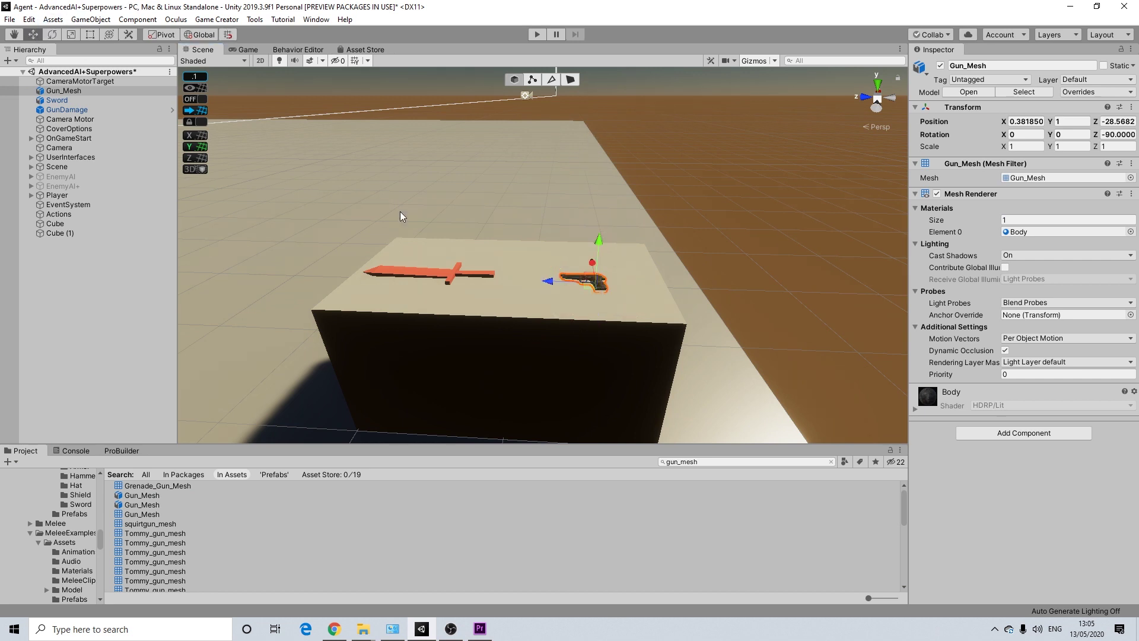
Select the Sword together with the Gun_Mesh and raise both slightly above the box surface to Y 1.032.
shift+click(450, 275)
drag(470, 230, 471, 226)
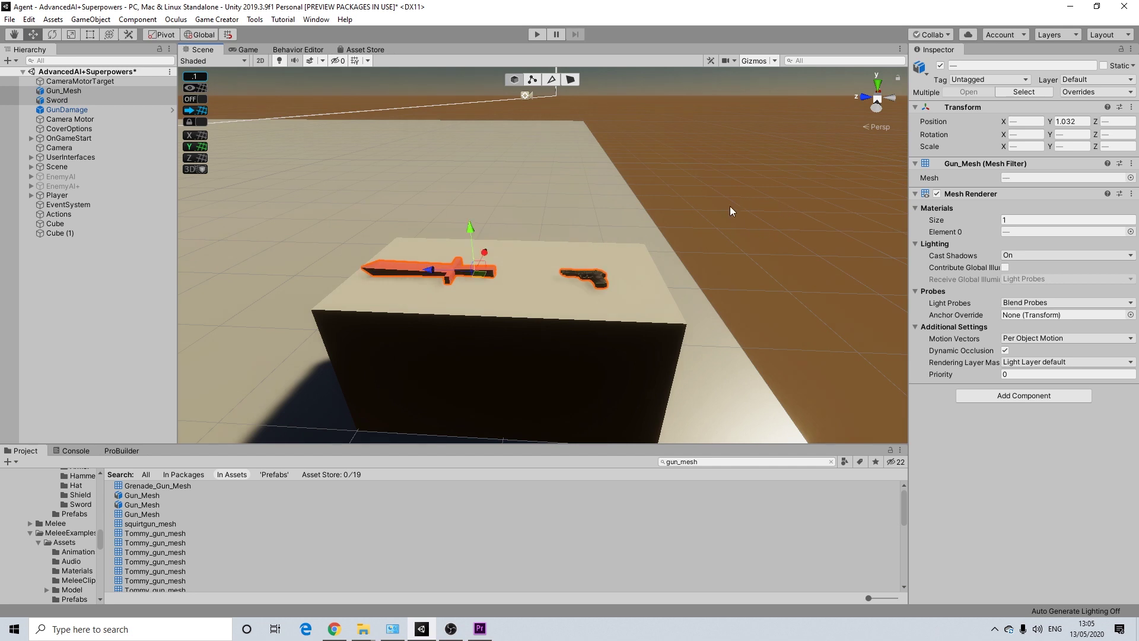
drag(432, 279, 443, 268)
click(752, 208)
scroll(706, 229, down, 10)
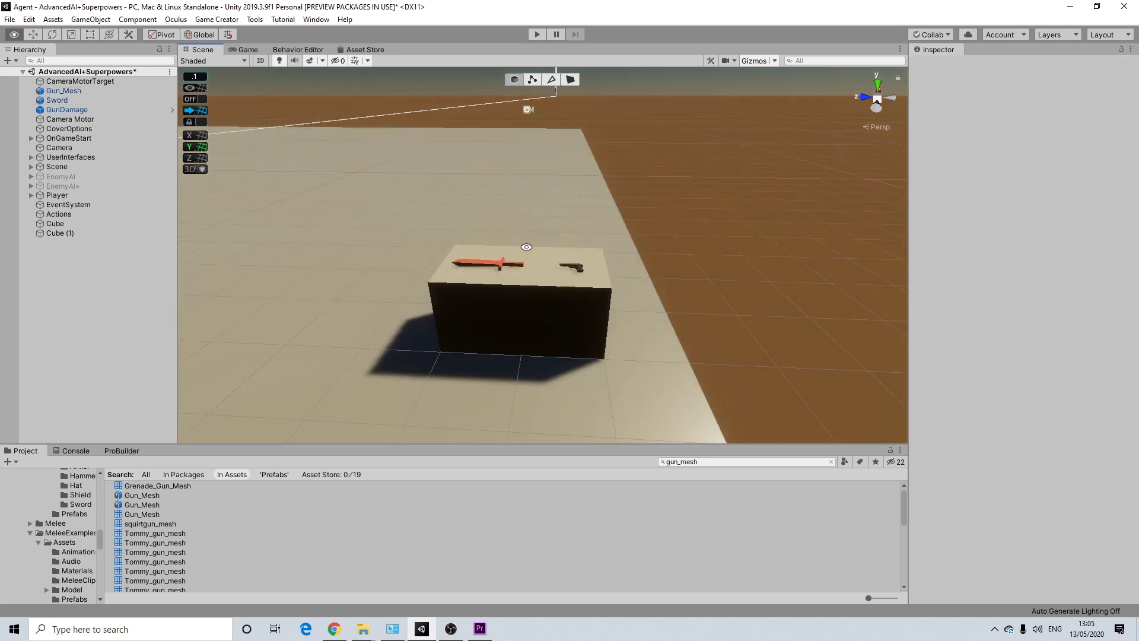
alt+drag(501, 247, 454, 250)
scroll(520, 268, up, 2)
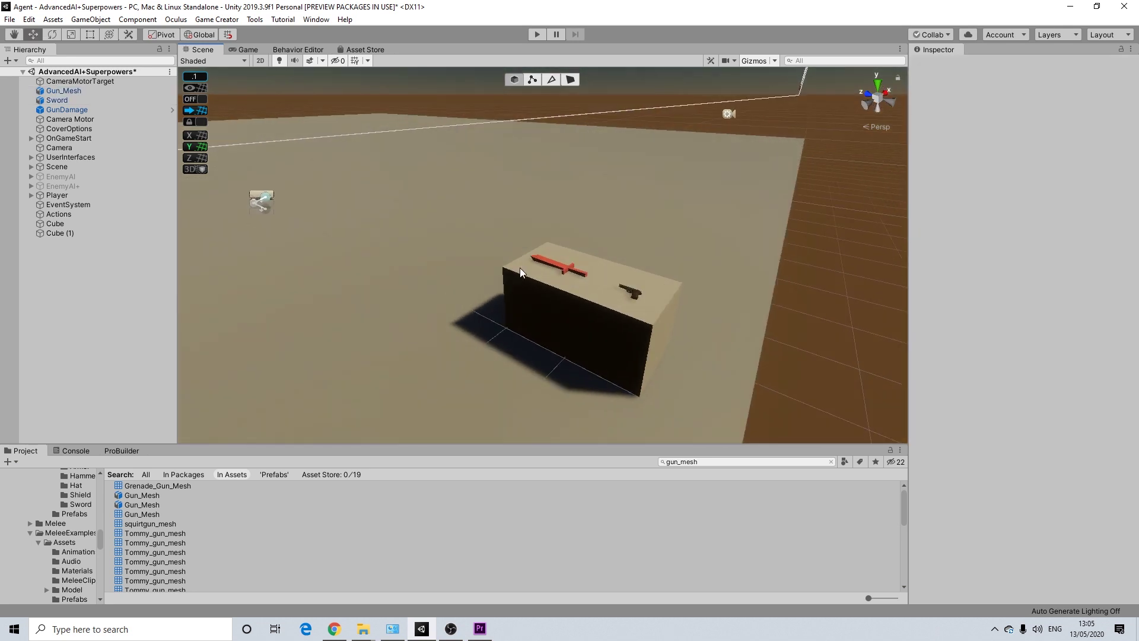
Open the Sword item in the Game Creator inventory catalogue and examine its On Equip and On Unequip actions.
click(217, 20)
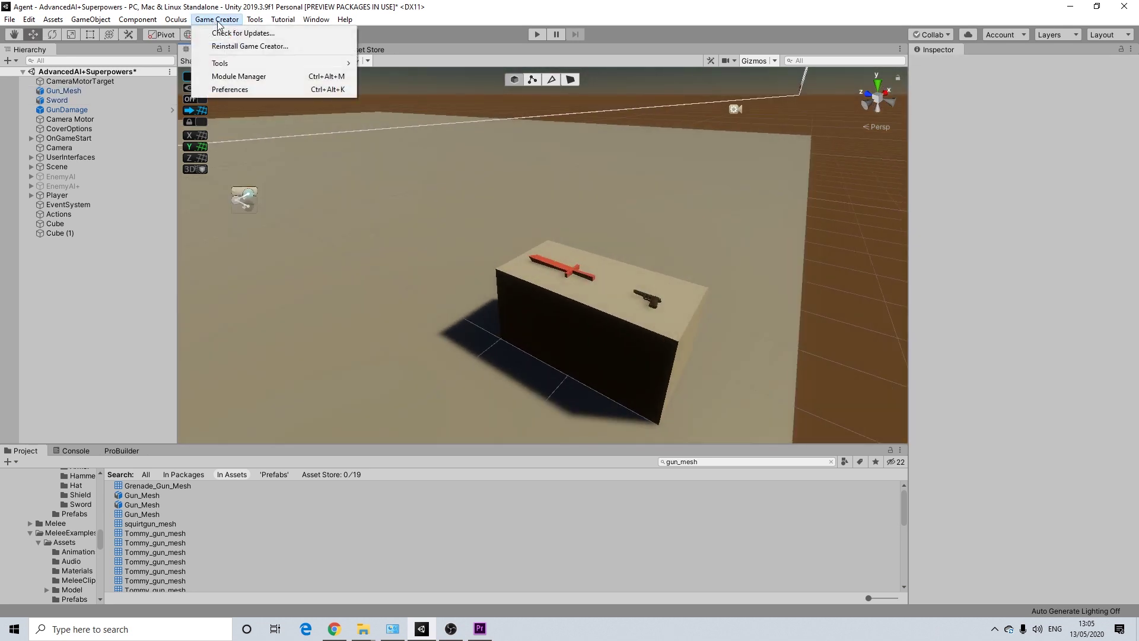
click(227, 90)
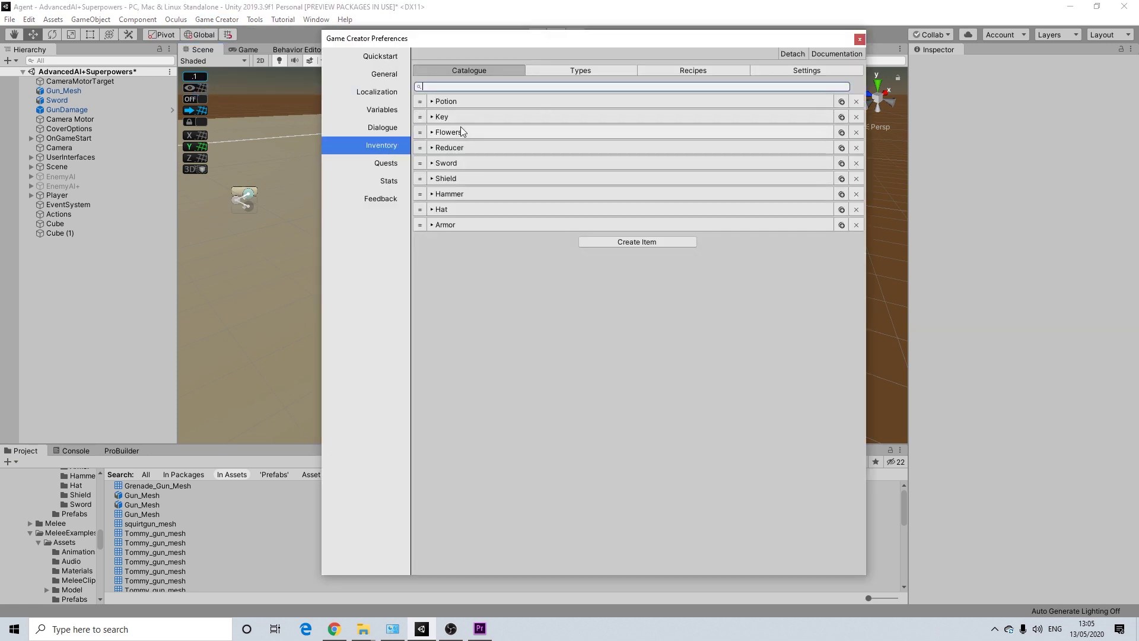
click(510, 164)
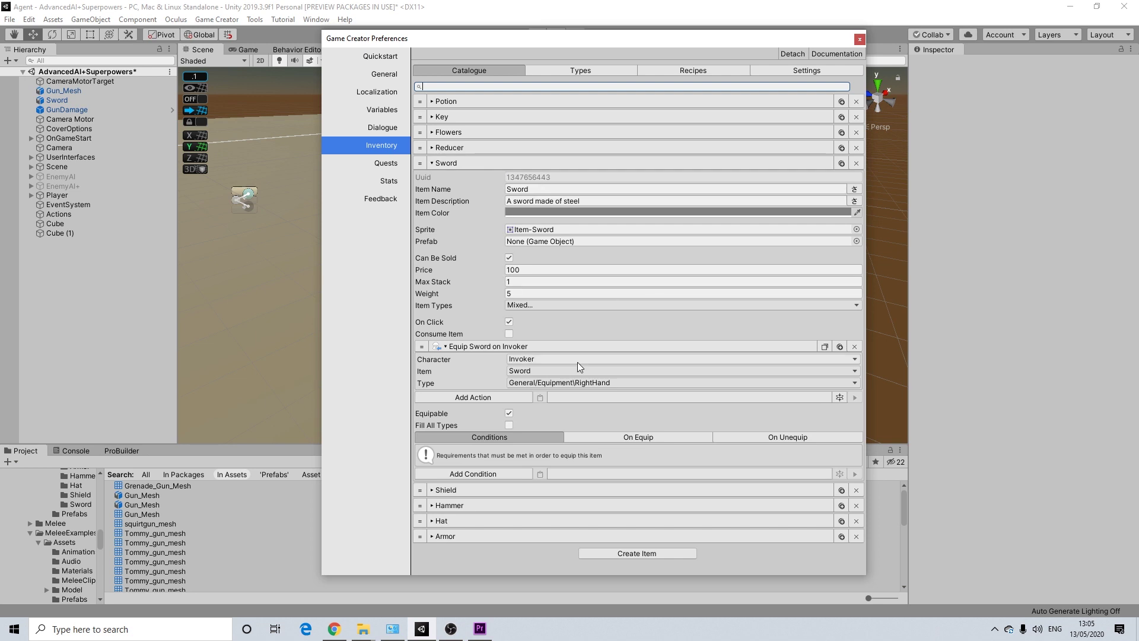
click(617, 437)
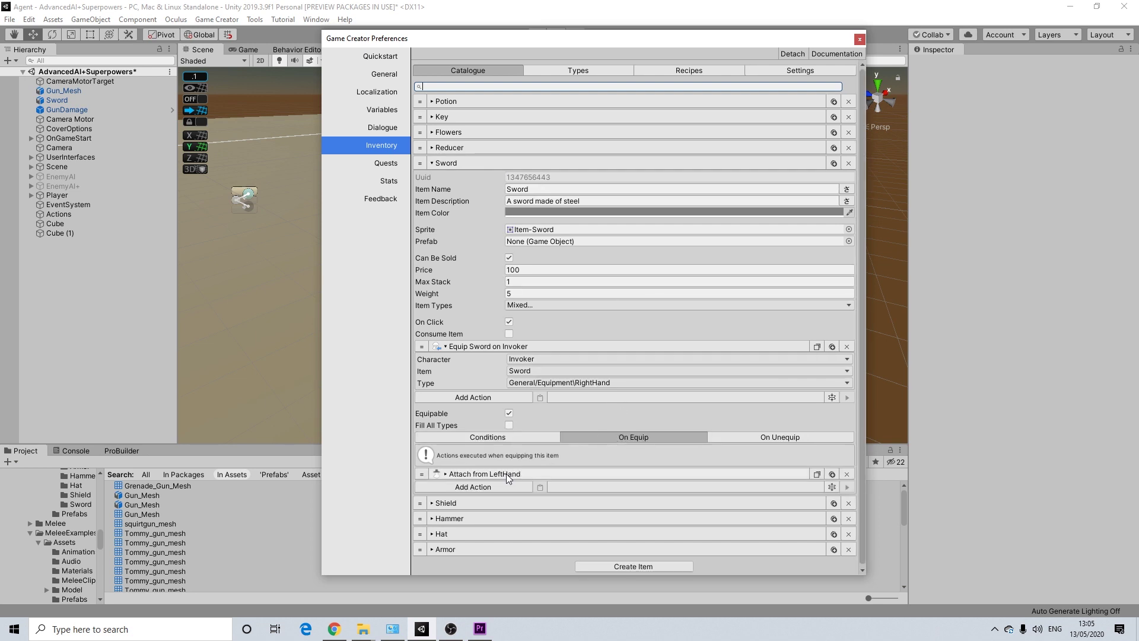
click(770, 435)
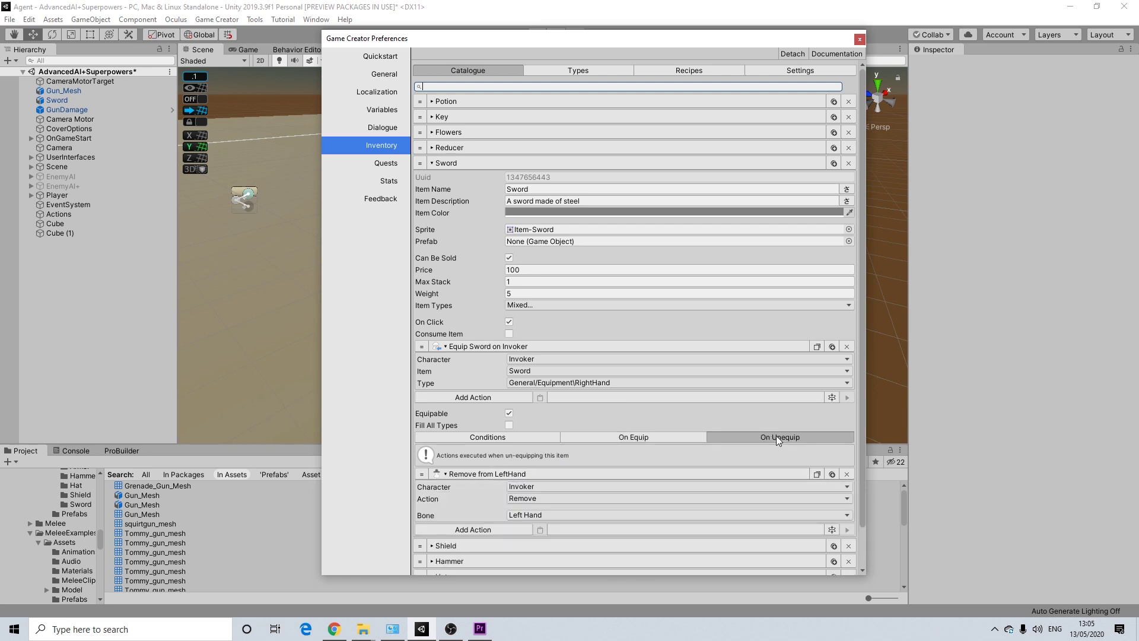
click(628, 434)
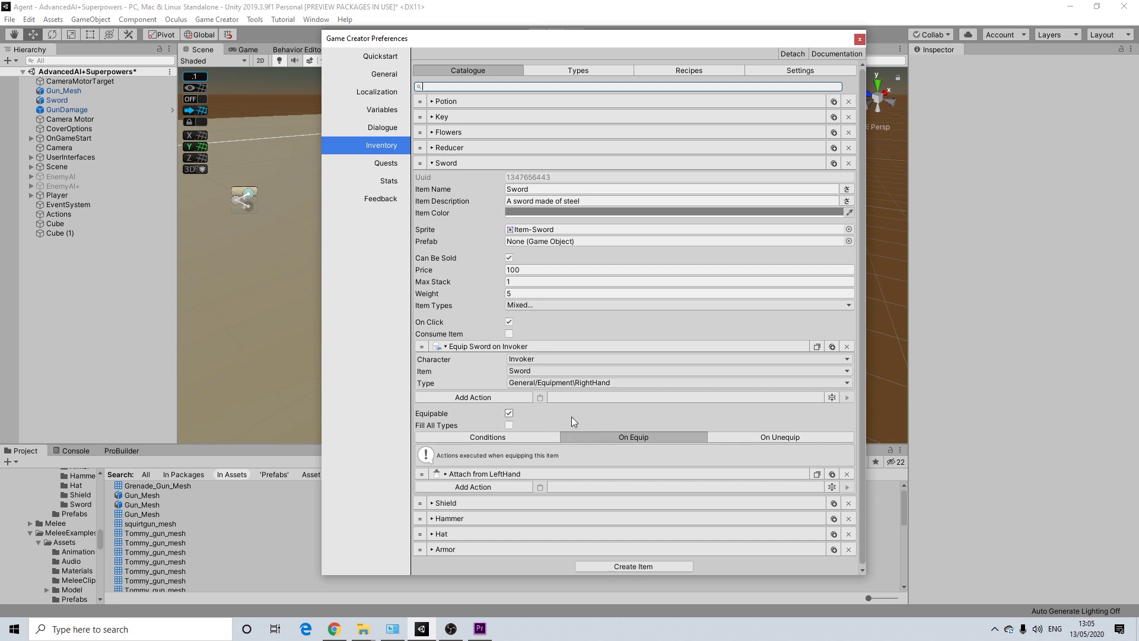
scroll(585, 425, down, 1)
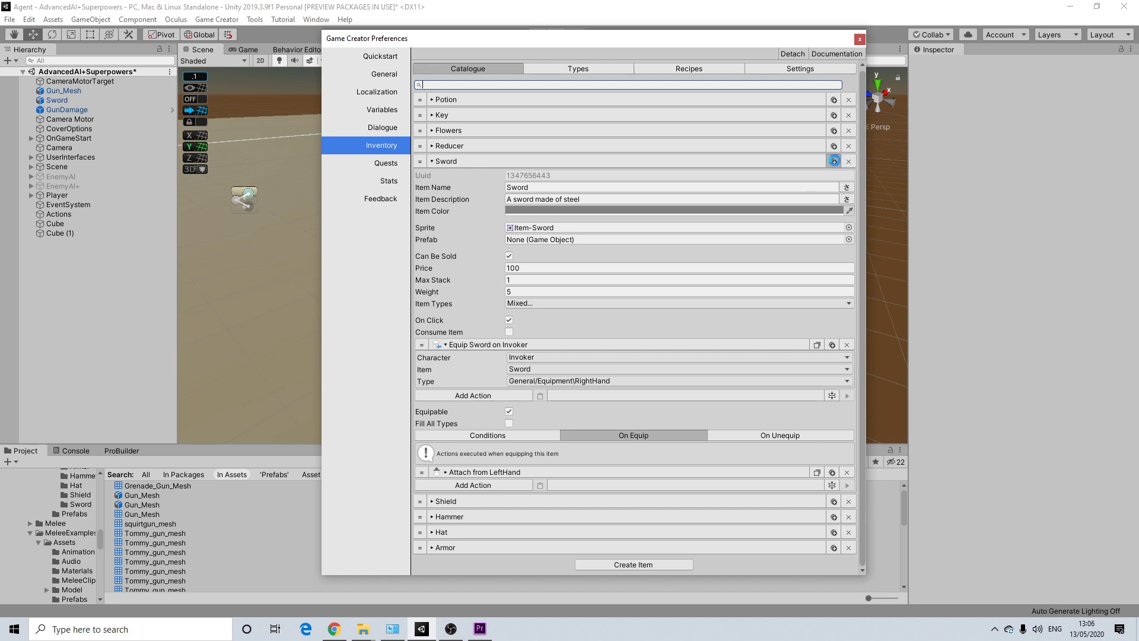
Duplicate the Sword item and give the copy the name Pistol and the description A 1911 Pistol.
click(834, 161)
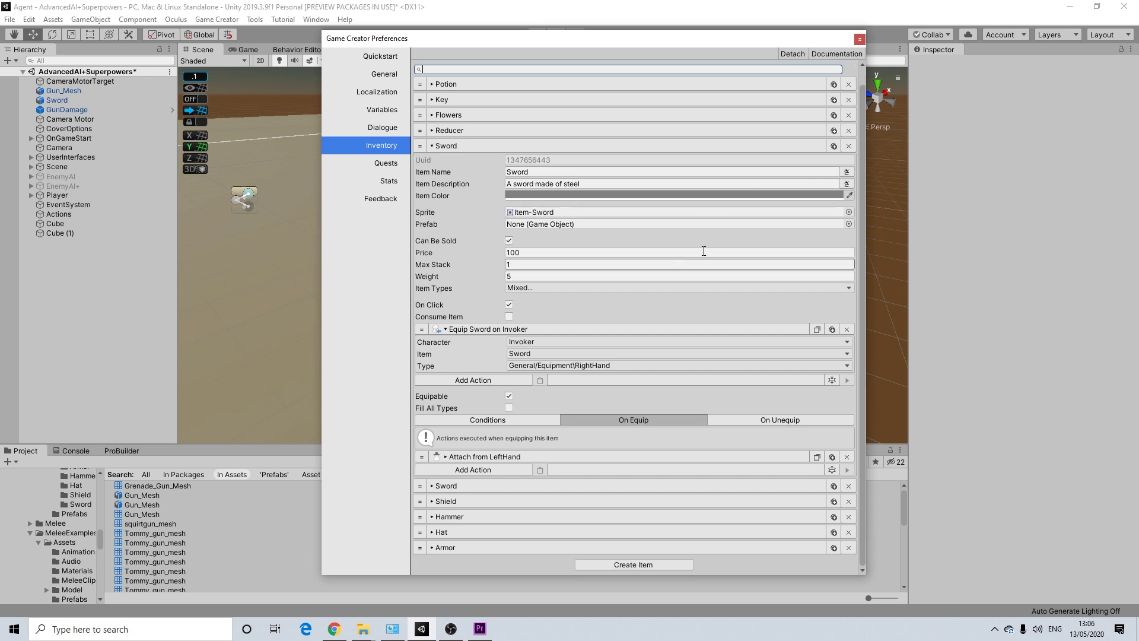
click(454, 486)
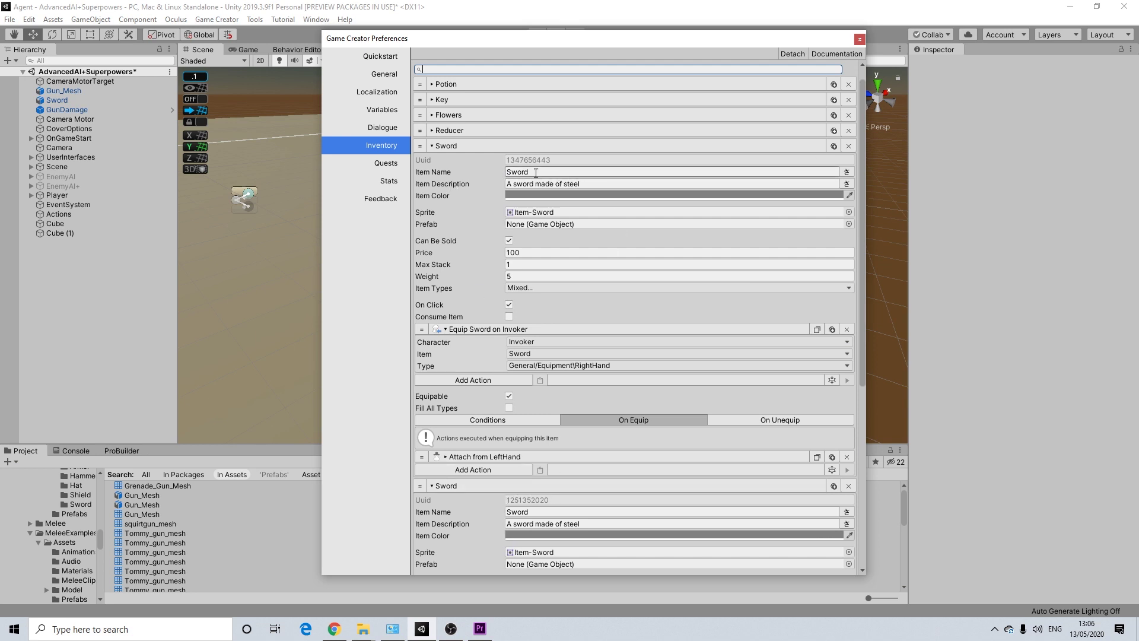
scroll(553, 318, down, 3)
scroll(532, 378, down, 1)
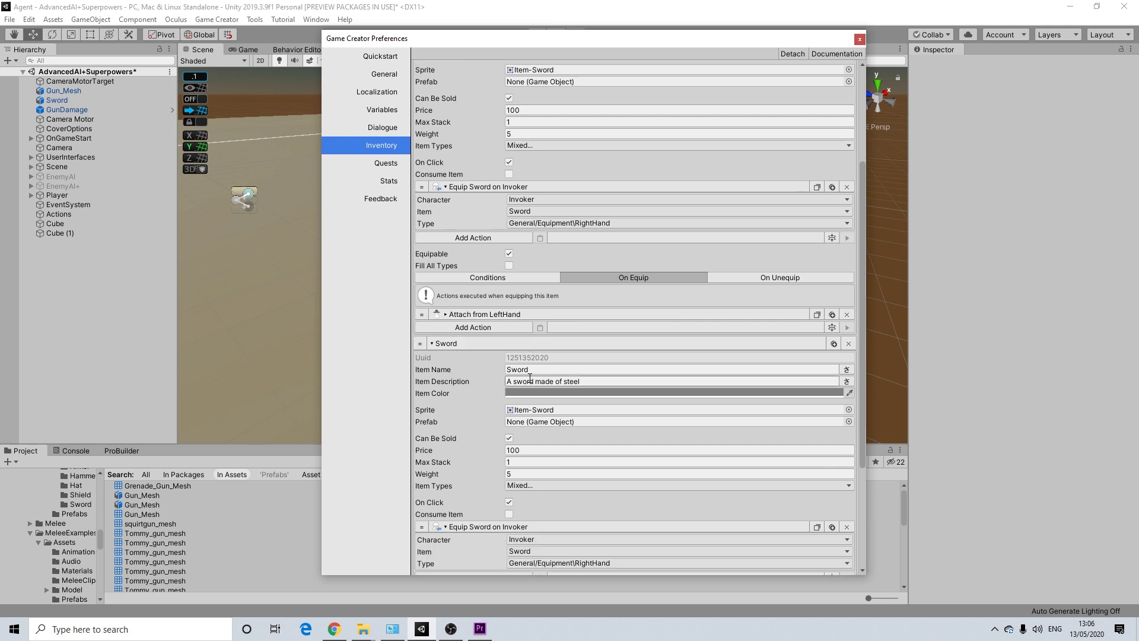
scroll(532, 386, down, 2)
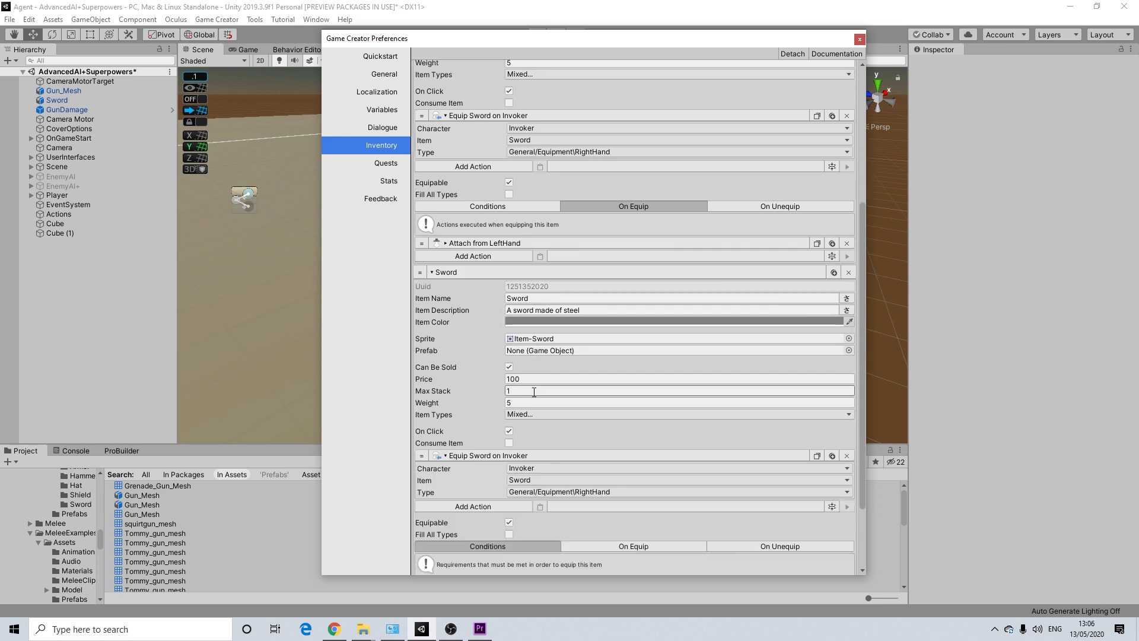
click(471, 298)
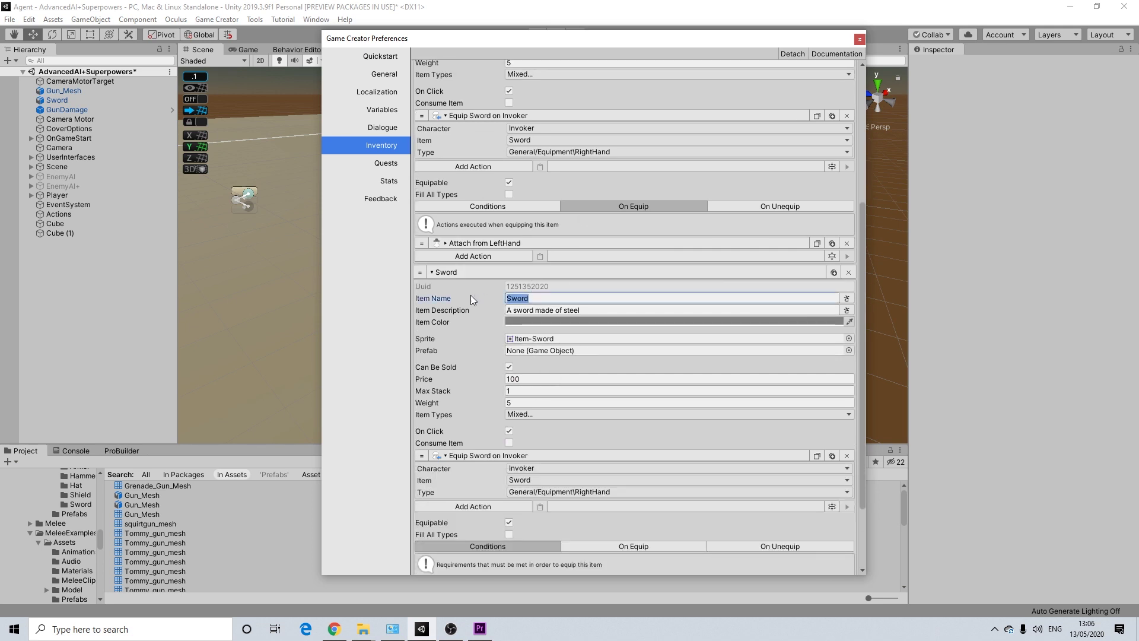
text(Pistol)
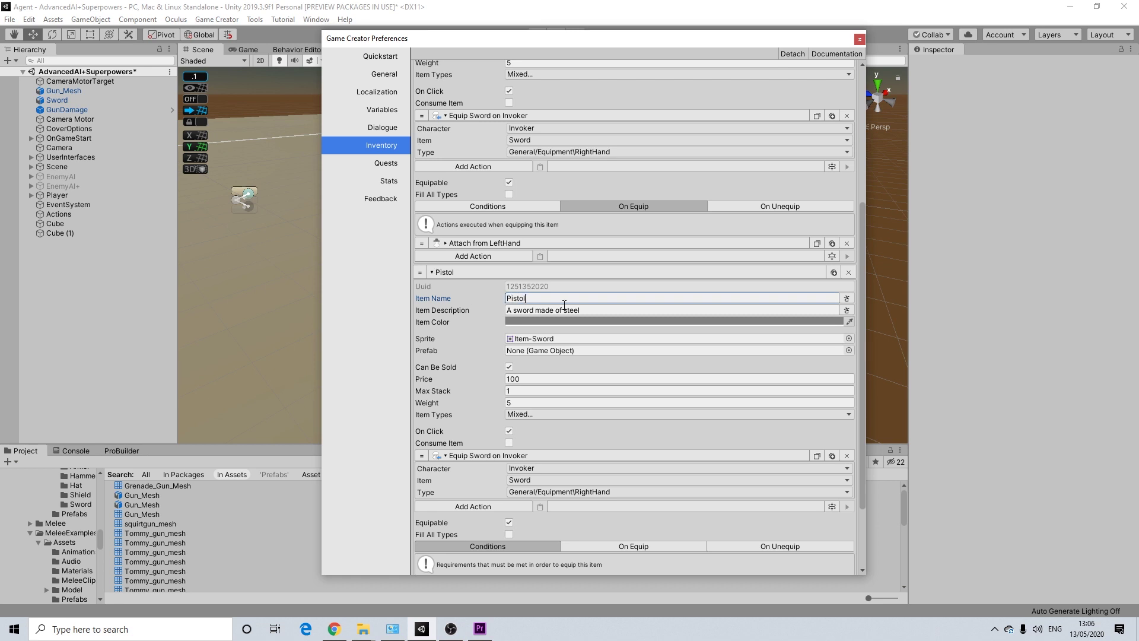
click(463, 309)
text(A)
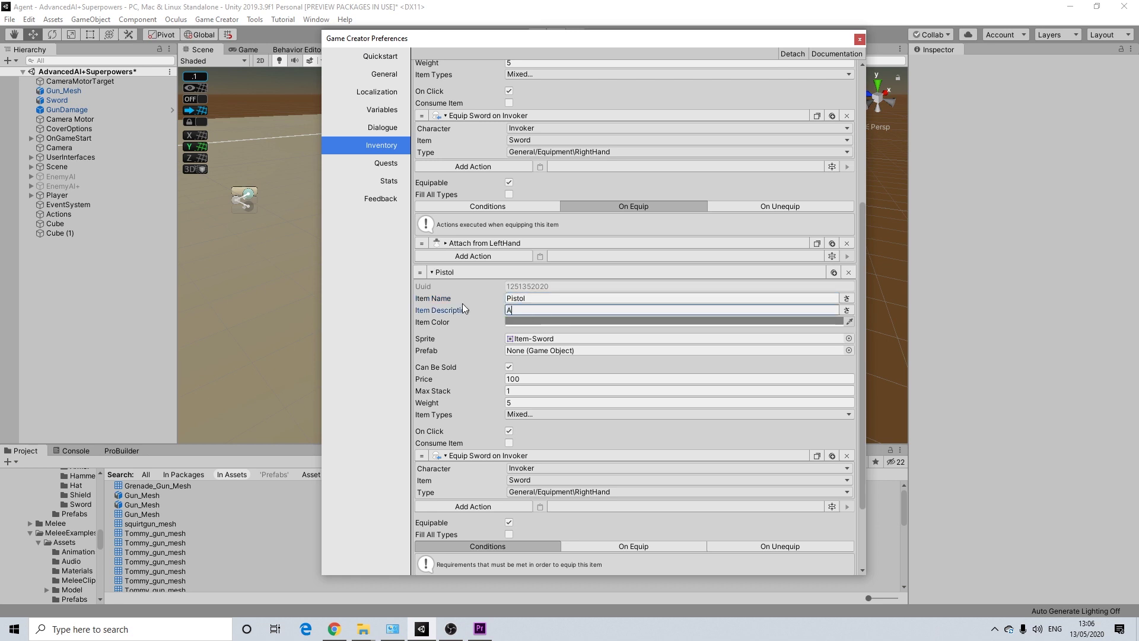
text( 1911 Pistol)
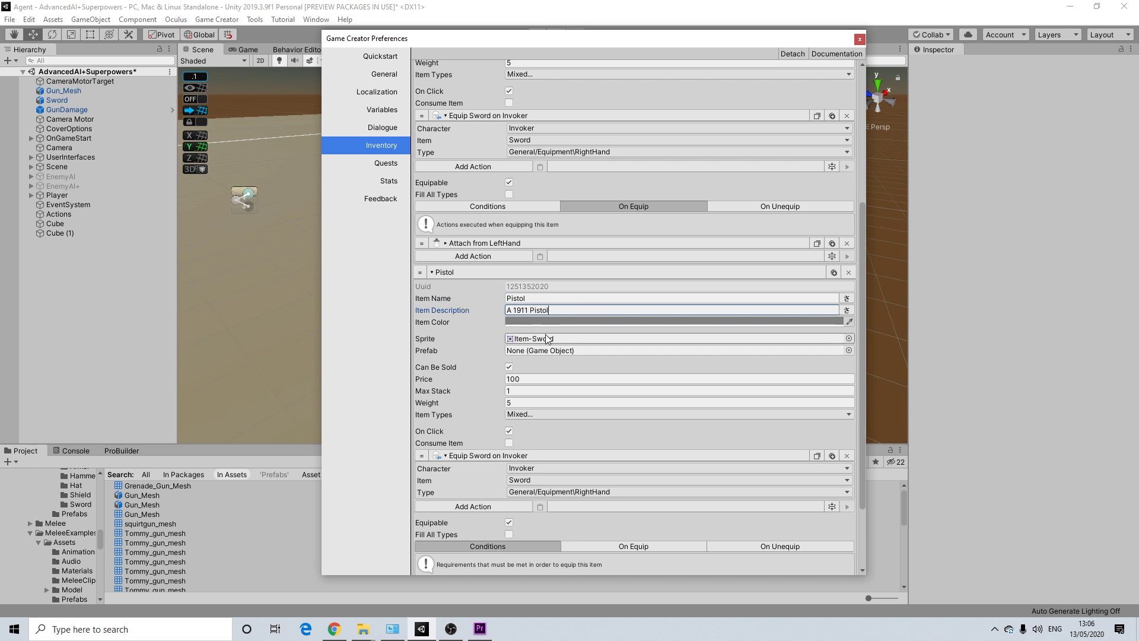
Search the sprites for shoot and assign CharacterShooter as the Pistol item's sprite.
click(849, 338)
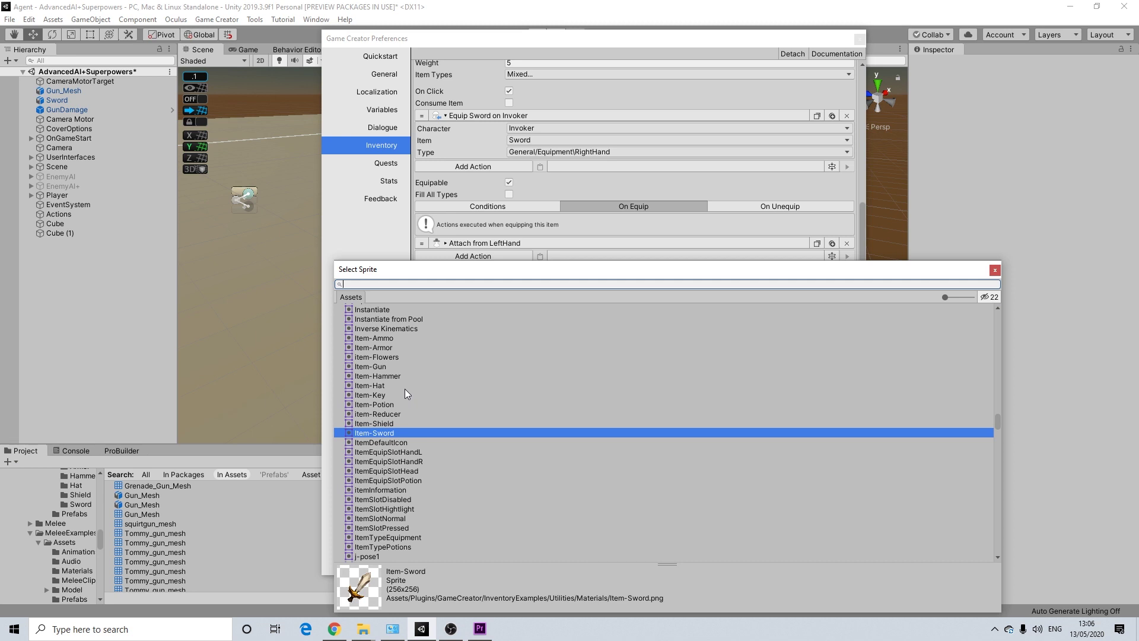
text(shoot)
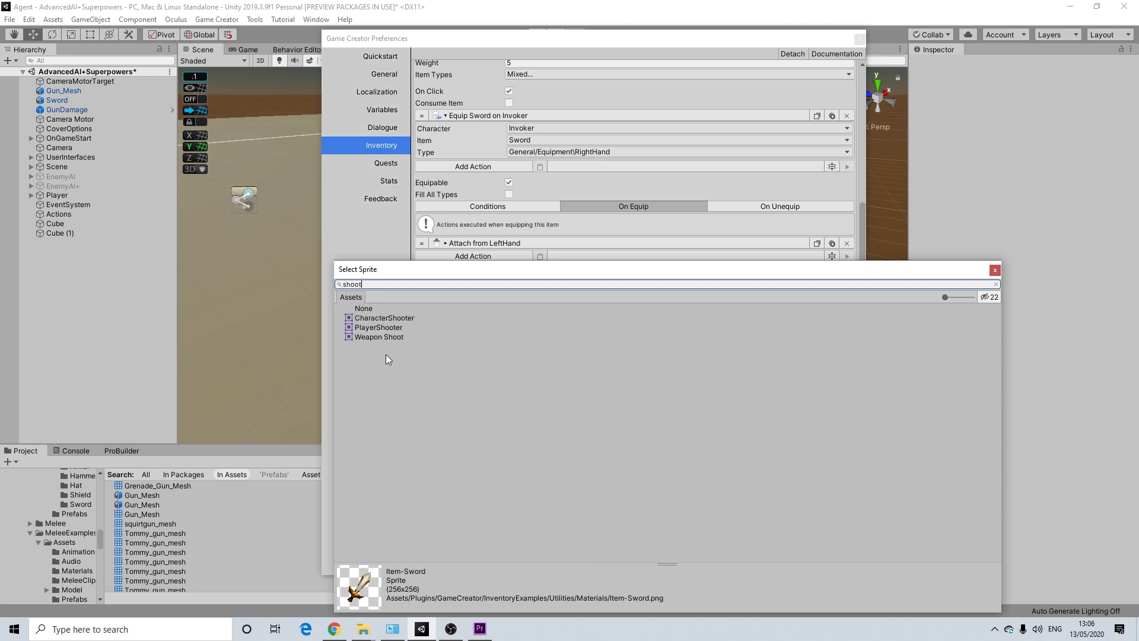
click(375, 327)
click(365, 337)
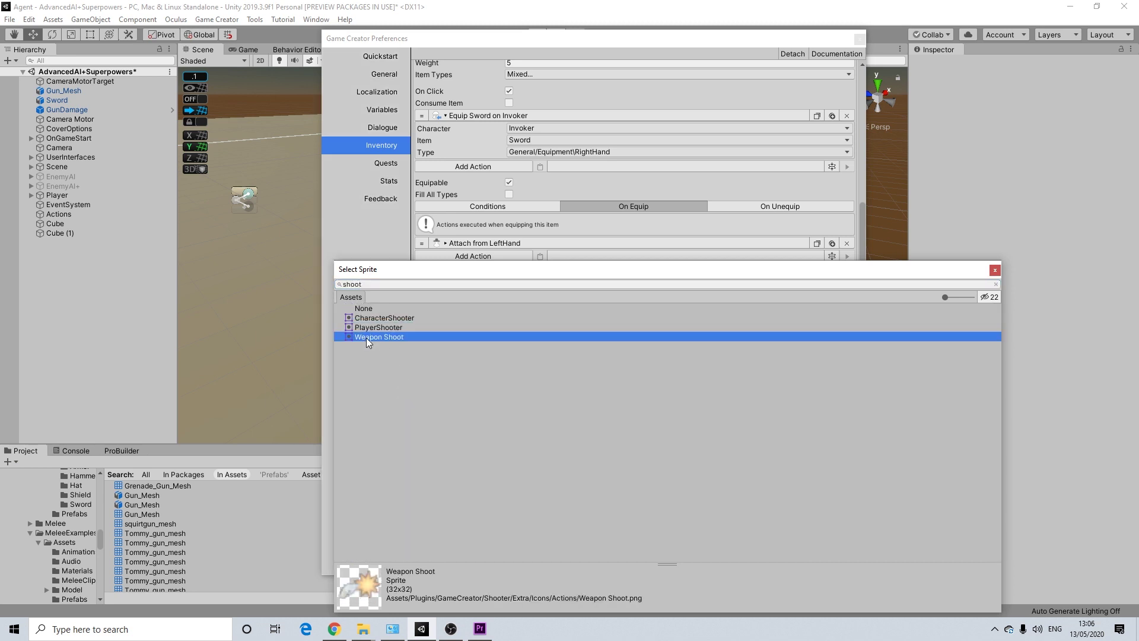
click(374, 327)
click(381, 317)
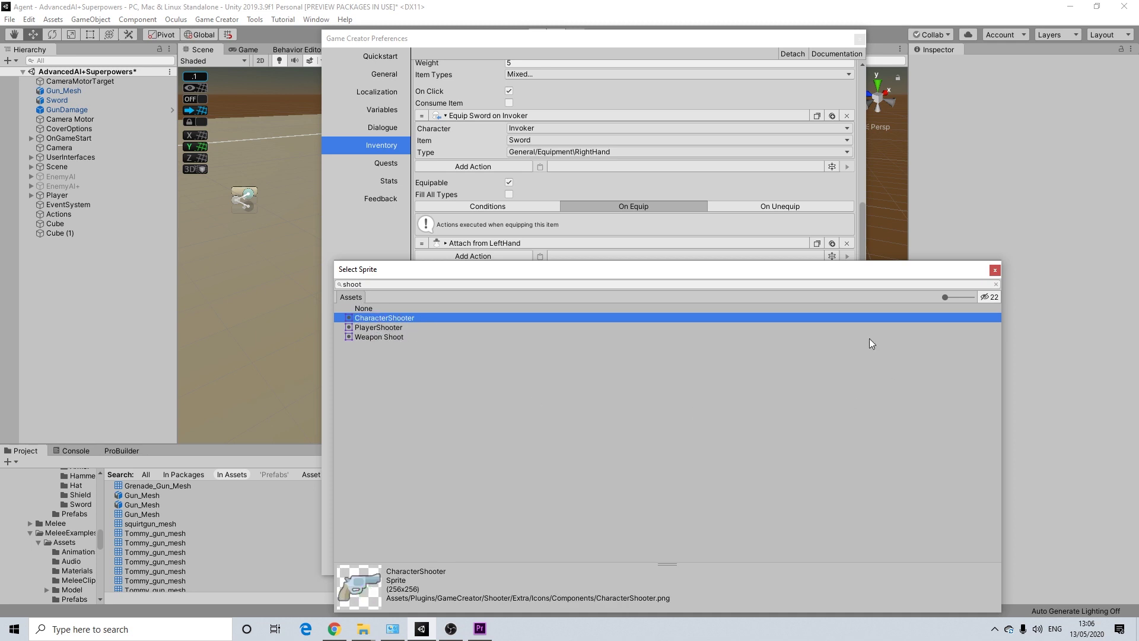
click(994, 271)
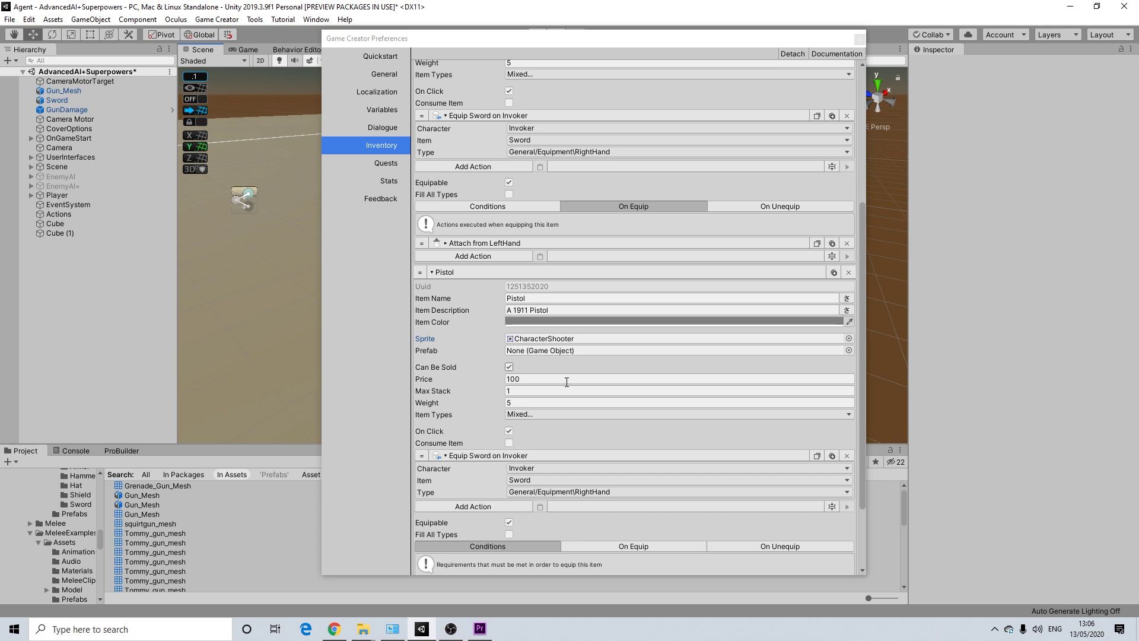
Set the item equipped by the Pistol's On Click equip action to Pistol.
scroll(581, 442, down, 3)
scroll(581, 442, up, 8)
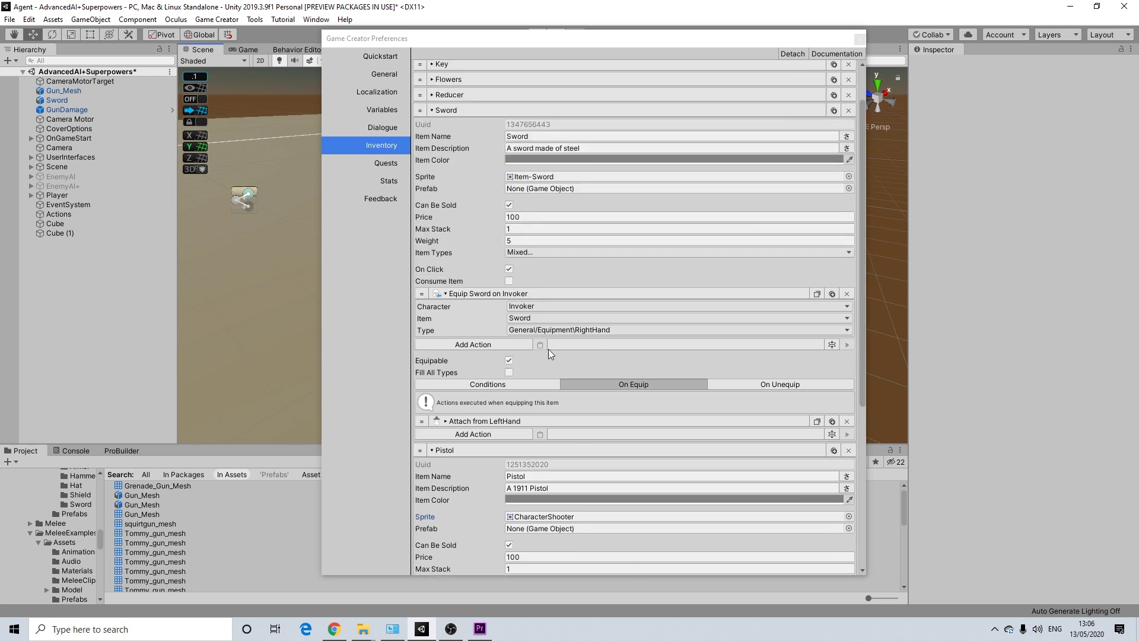
scroll(601, 389, up, 1)
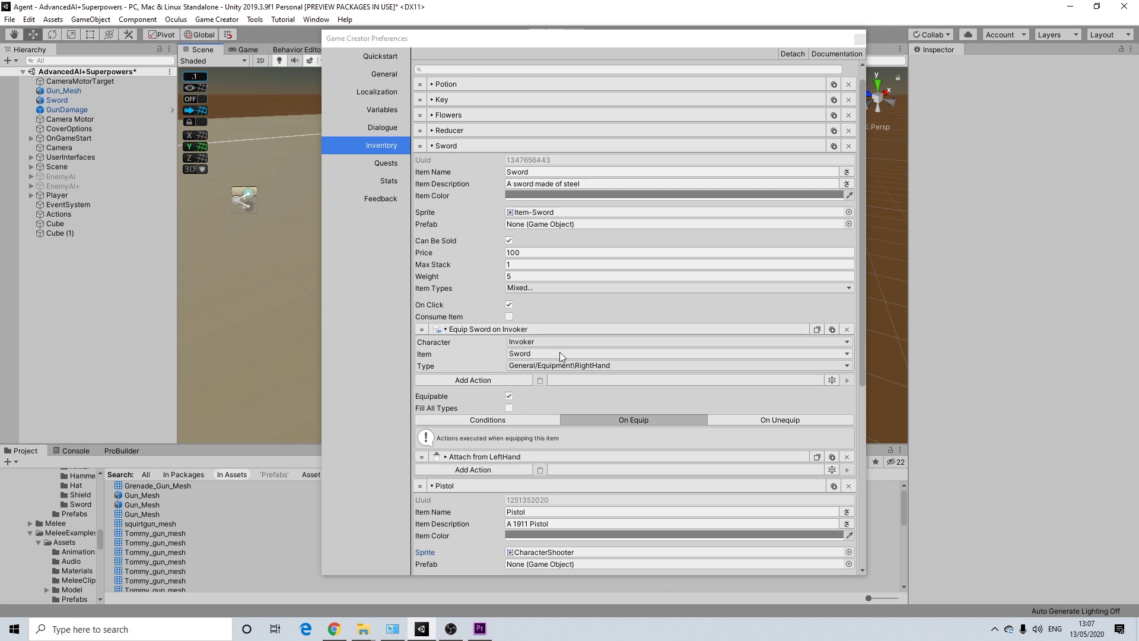
scroll(519, 352, down, 5)
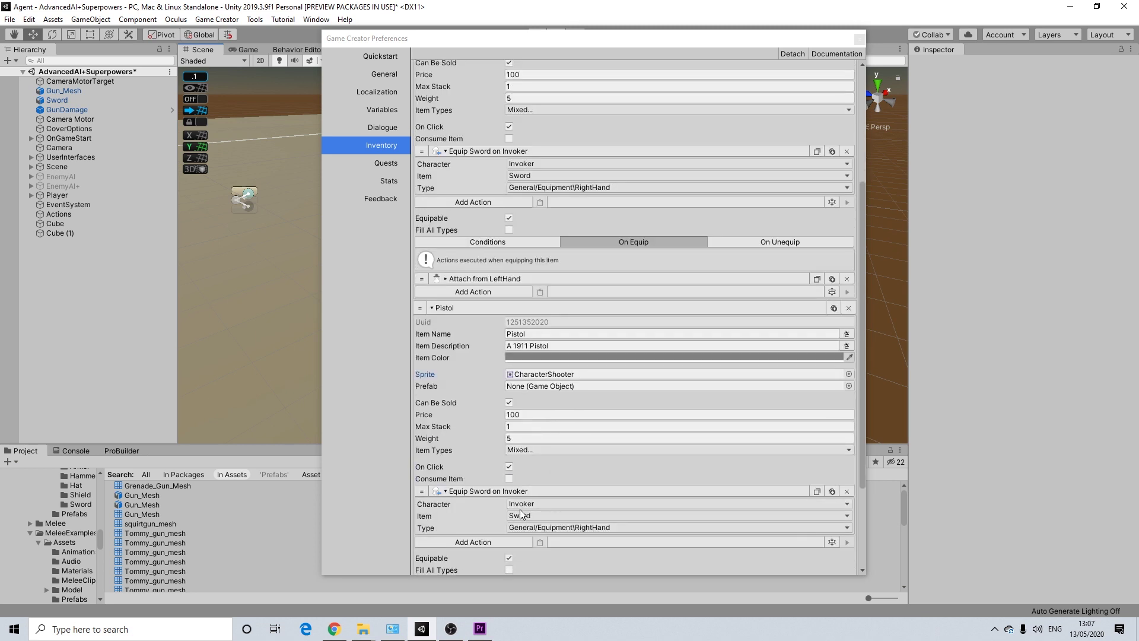
click(521, 514)
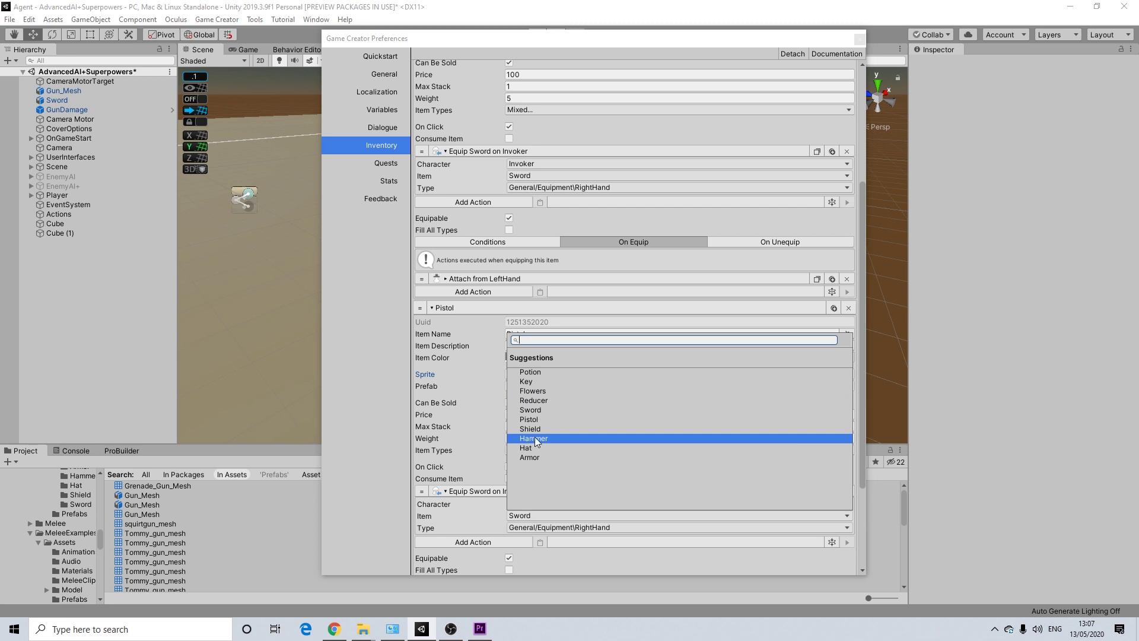
click(530, 419)
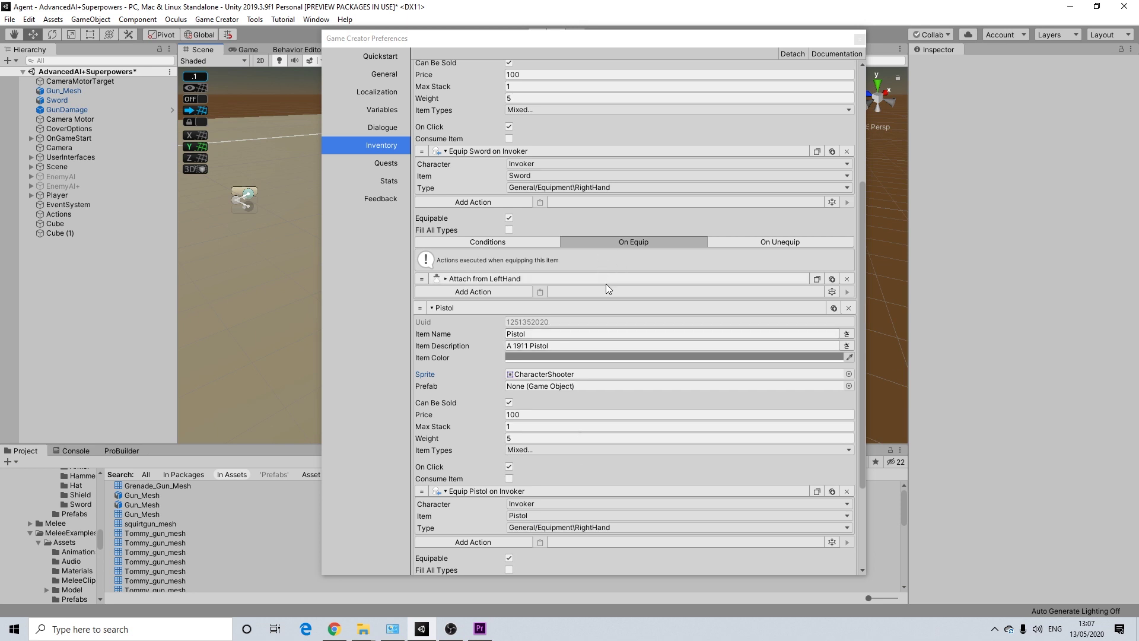
Remove the existing left-hand attachment actions from the Sword's On Equip and On Unequip lists.
click(846, 280)
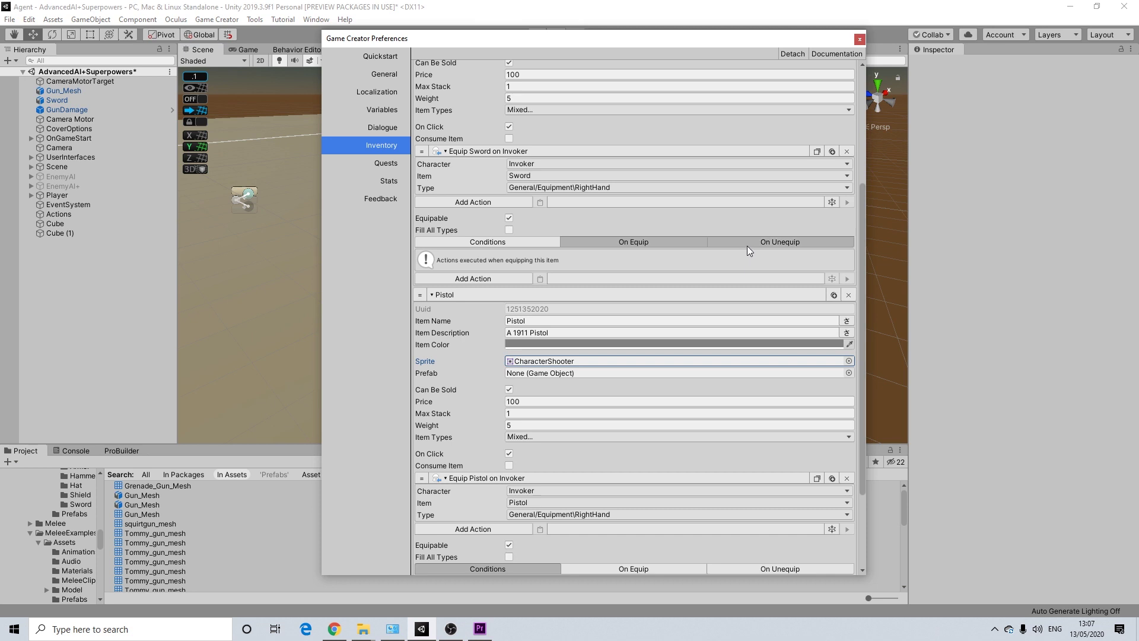
click(746, 244)
click(846, 278)
Add a melee Draw Weapon action to the Sword's On Equip list and assign WoodenWeapon as its melee weapon.
click(635, 243)
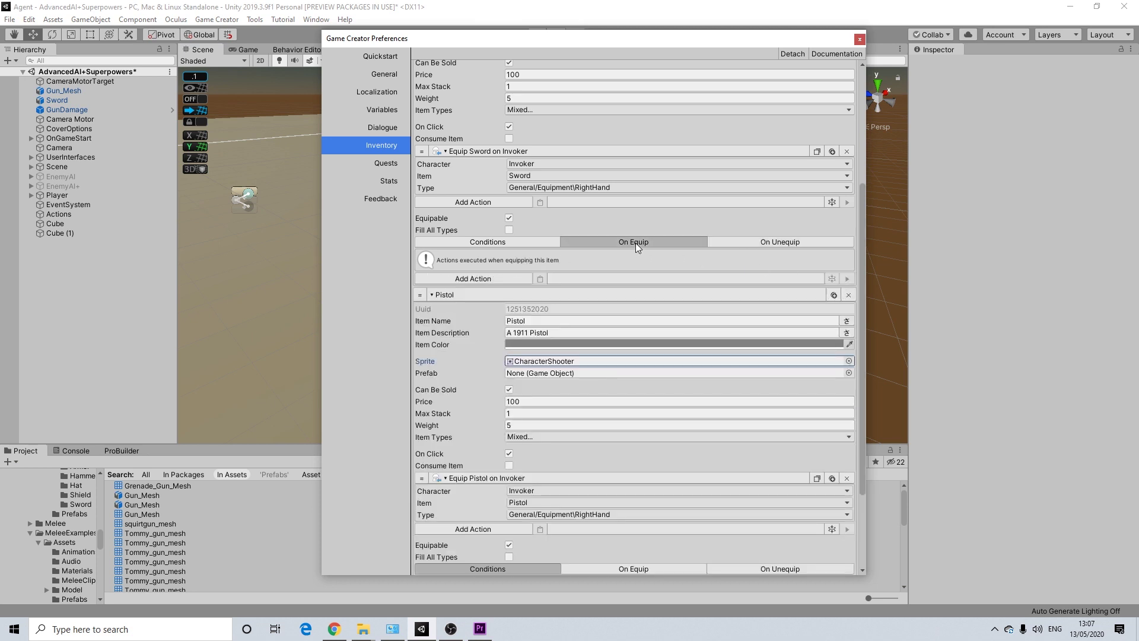
click(484, 277)
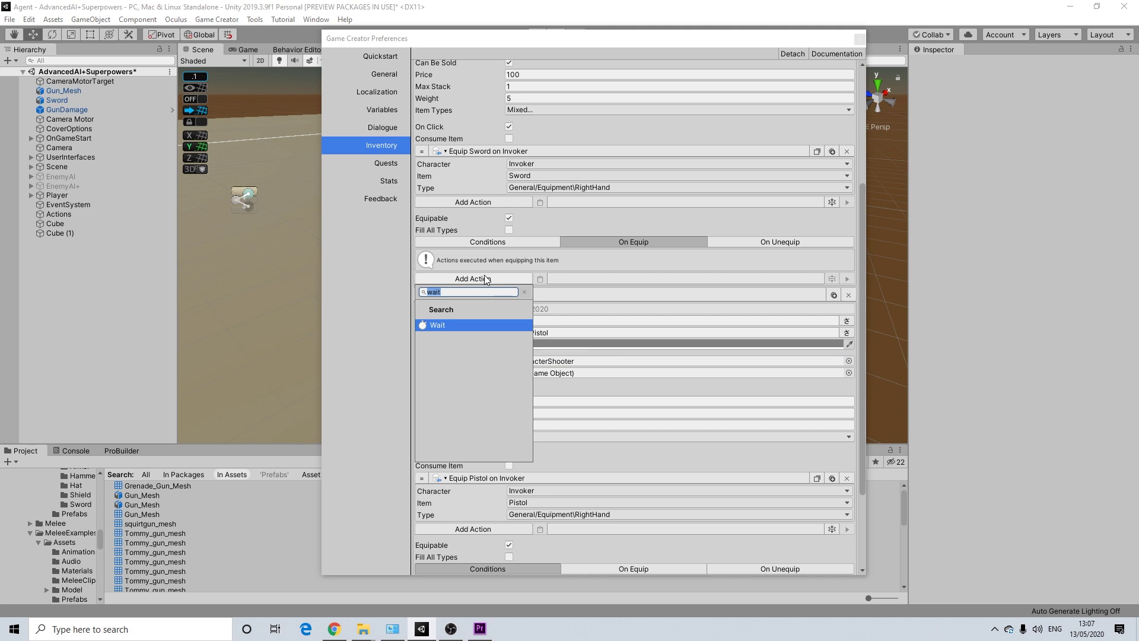
text(draw)
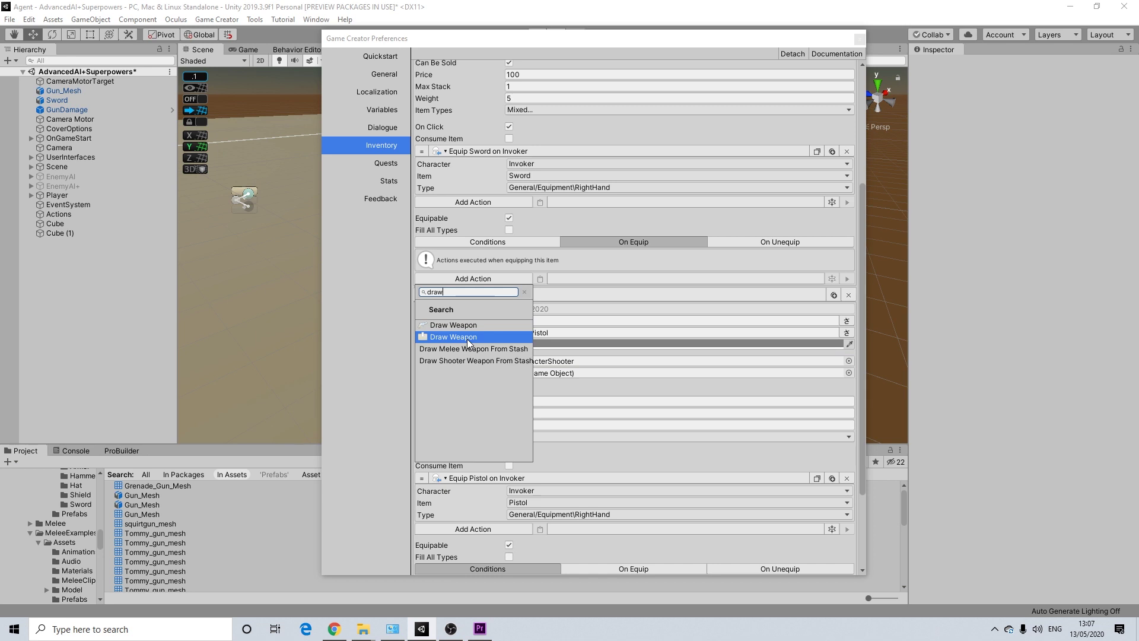
click(468, 337)
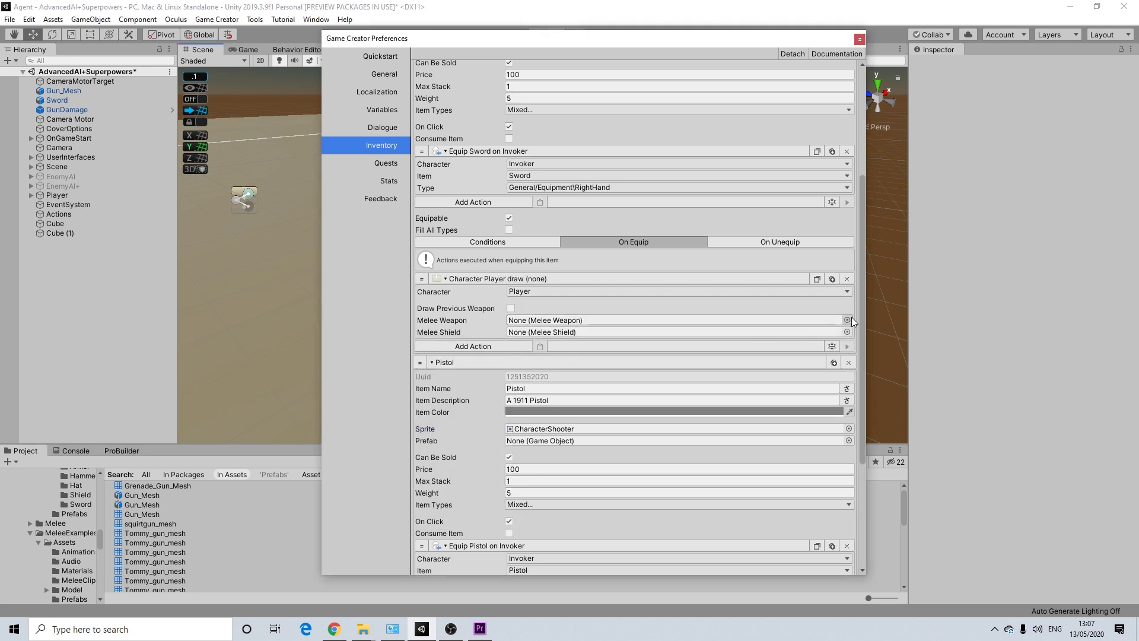
click(846, 319)
click(389, 347)
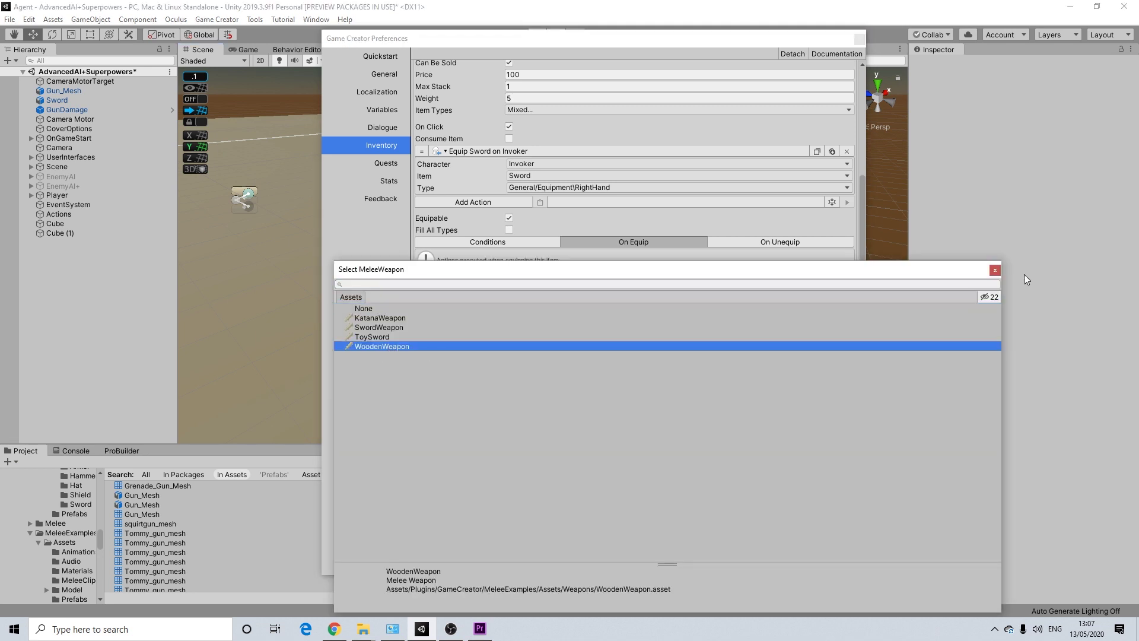
click(1000, 270)
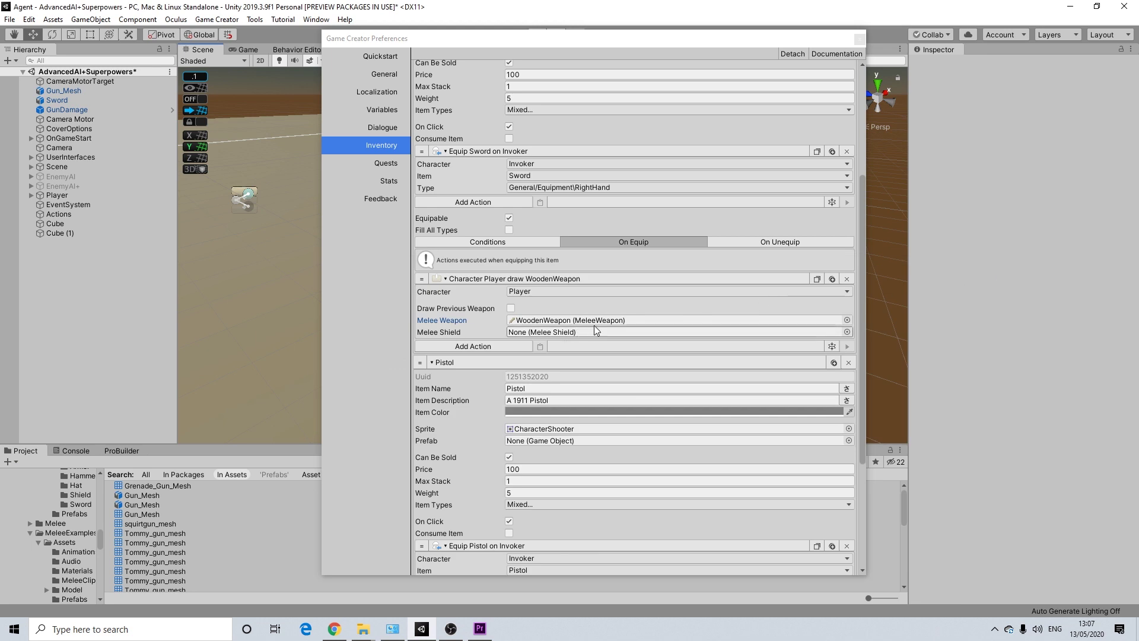
Add a Sheathe Weapon action for the Player to the Sword's On Unequip list.
click(752, 242)
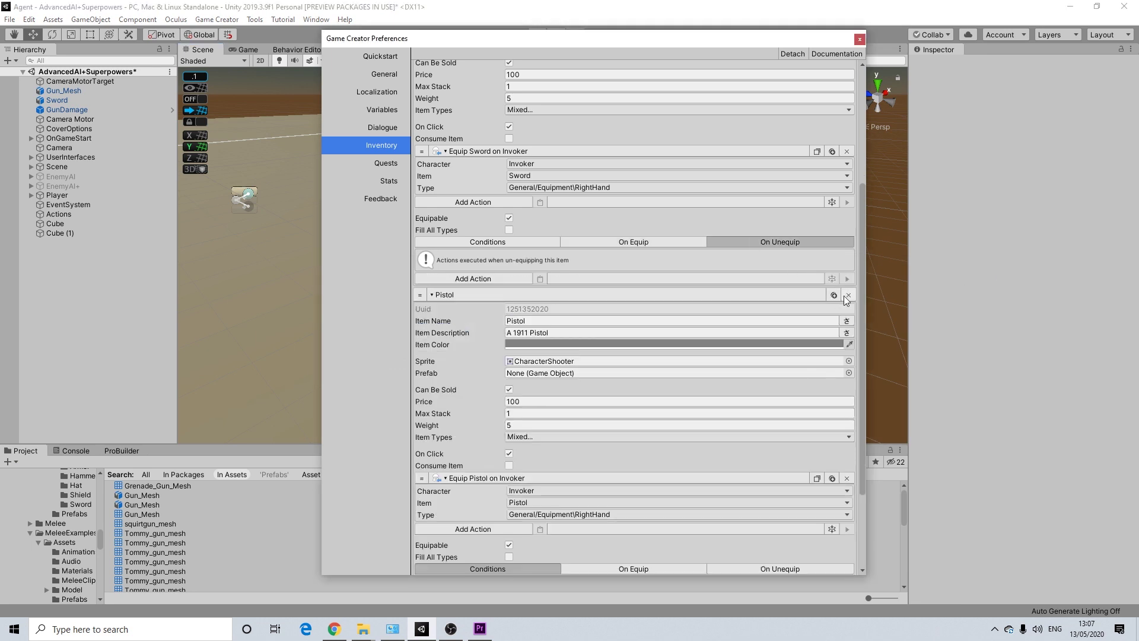
click(496, 279)
text(sheath)
click(471, 325)
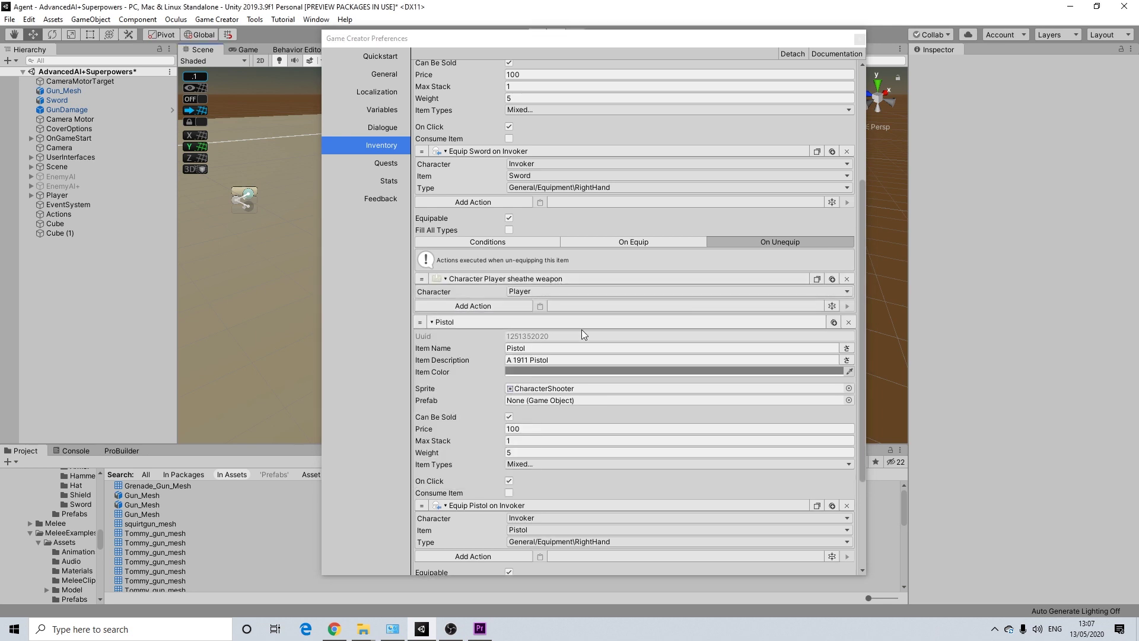
Replace the Attach from LeftHand action in the Pistol's On Equip list with the shooter Draw Weapon action.
scroll(588, 462, down, 3)
click(606, 486)
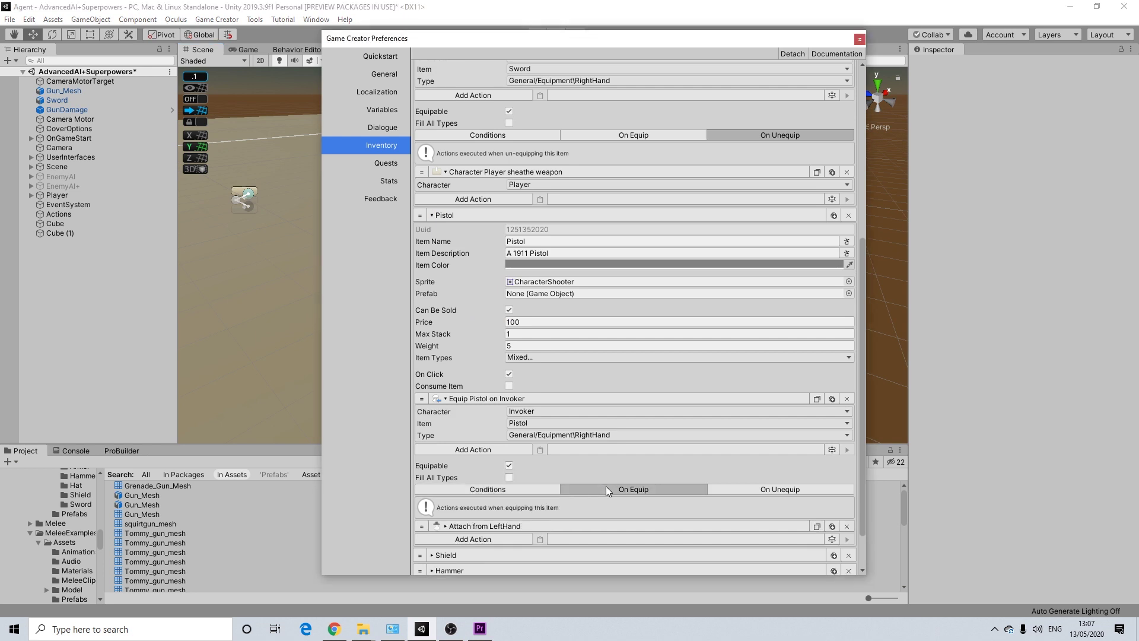
click(846, 526)
click(506, 530)
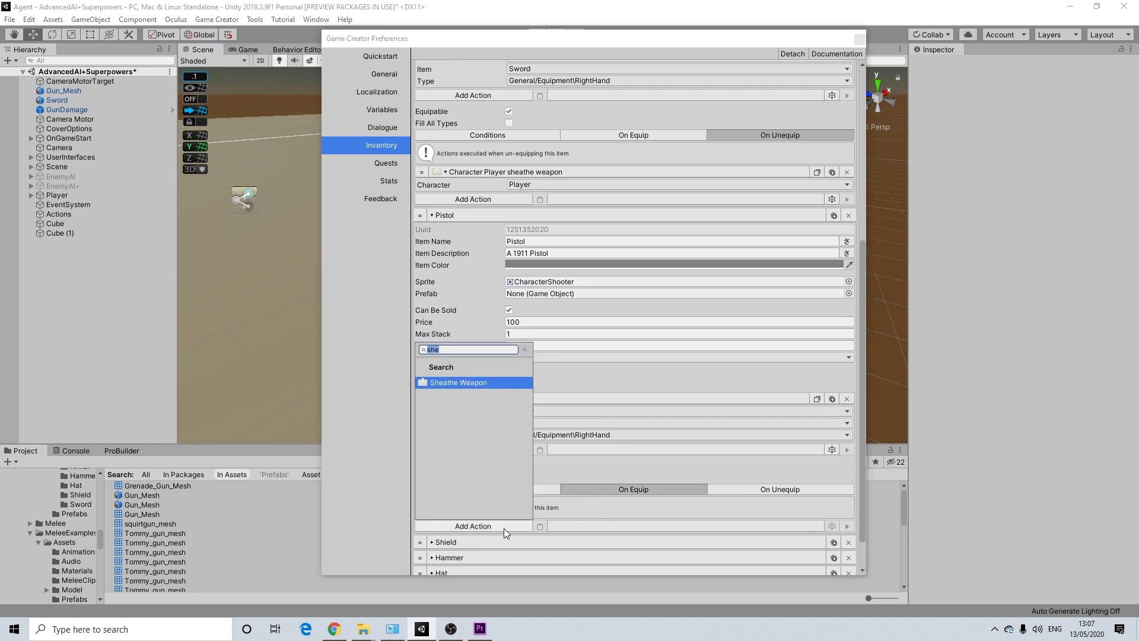
text(equi)
key(BackSpace)
key(BackSpace)
key(BackSpace)
key(BackSpace)
text(draw)
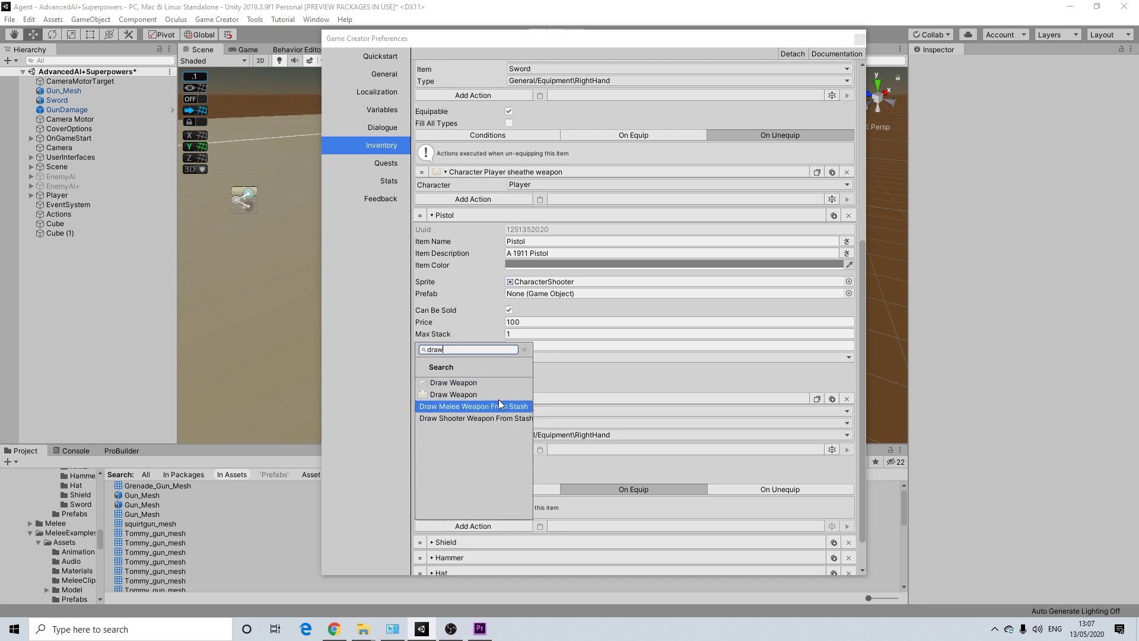
click(461, 386)
scroll(710, 519, down, 2)
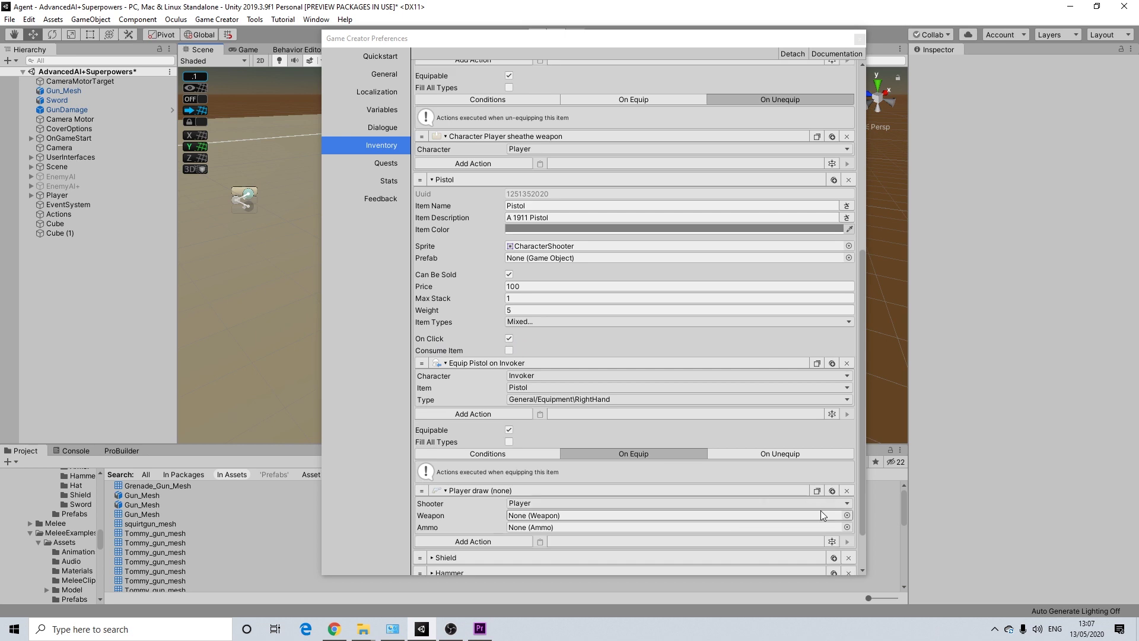
Assign the 1911 as the weapon of the Pistol's draw action.
click(847, 515)
click(379, 318)
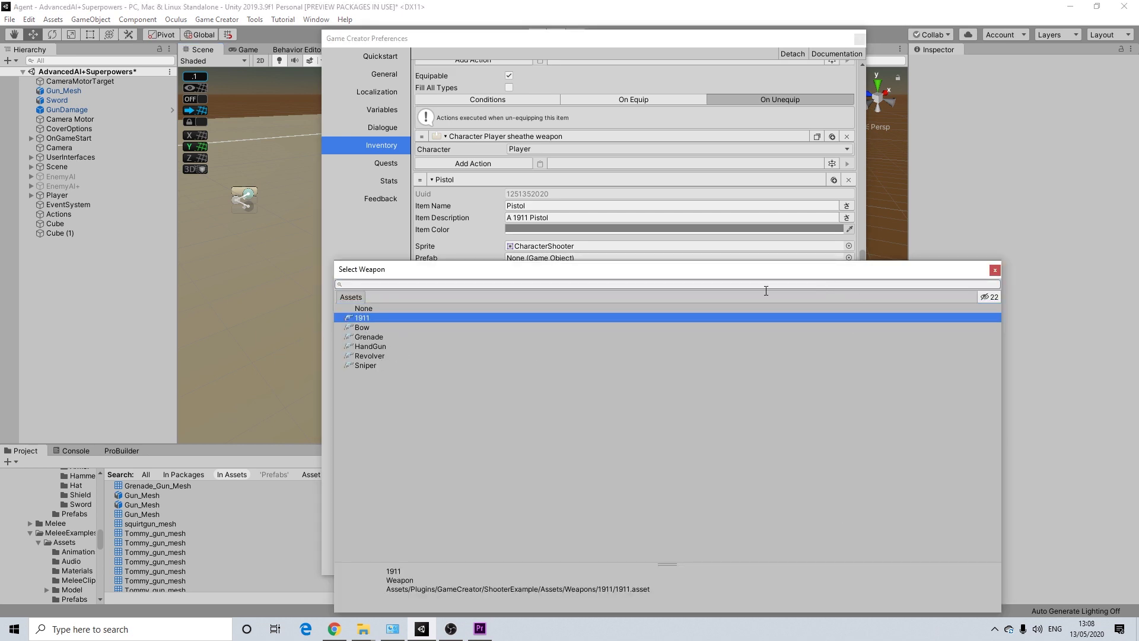
click(995, 270)
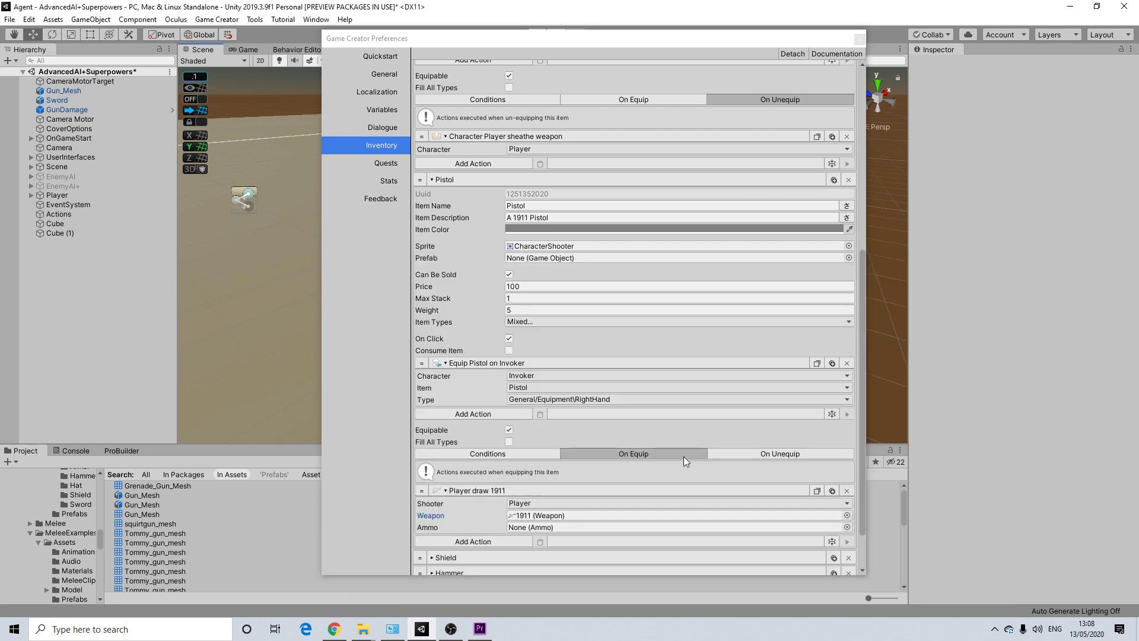
Replace the Remove from LeftHand action in the Pistol's On Unequip list with a Holster Weapon action for the Player.
scroll(748, 486, down, 2)
click(769, 419)
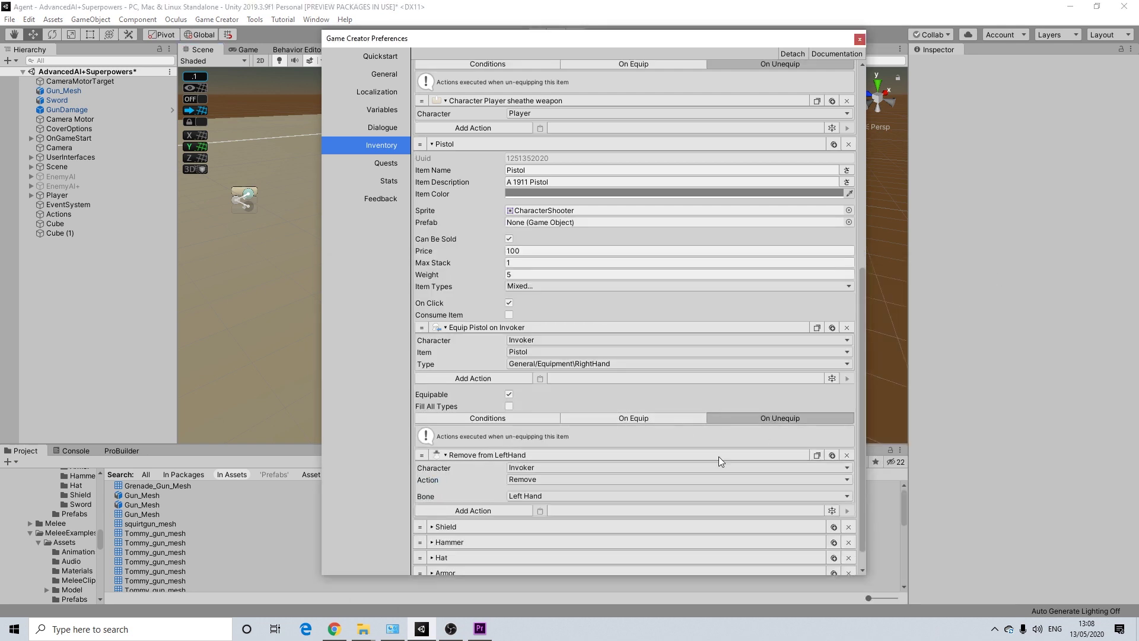
click(513, 486)
text(hol)
click(478, 342)
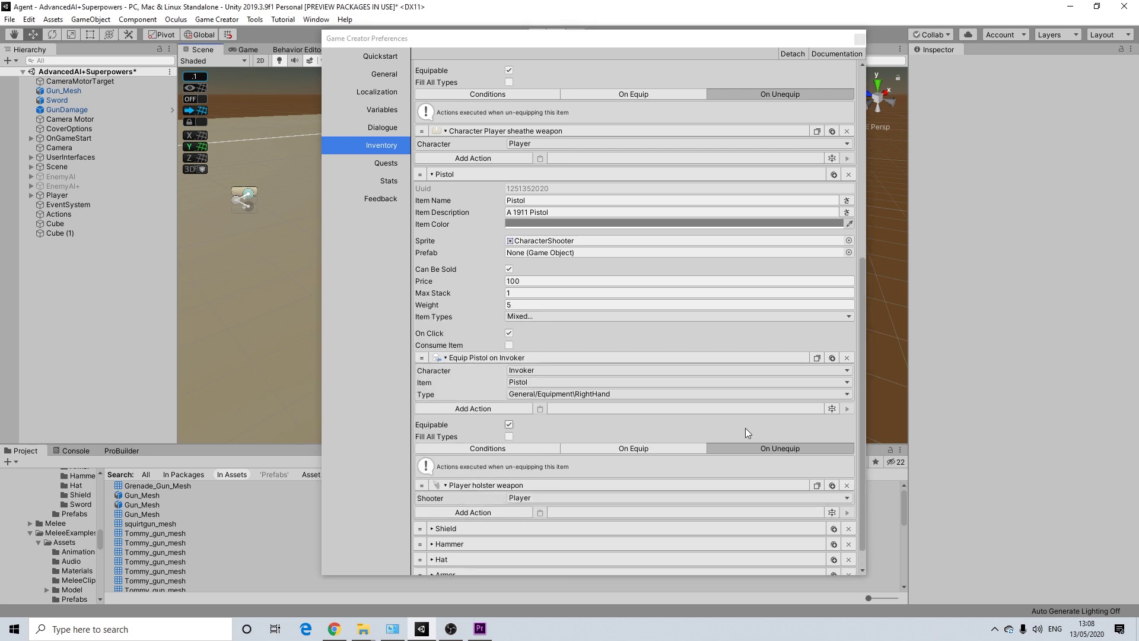
Examine the Sword and Pistol items' equip actions, Pistol draw action and general item settings for consistency.
click(635, 449)
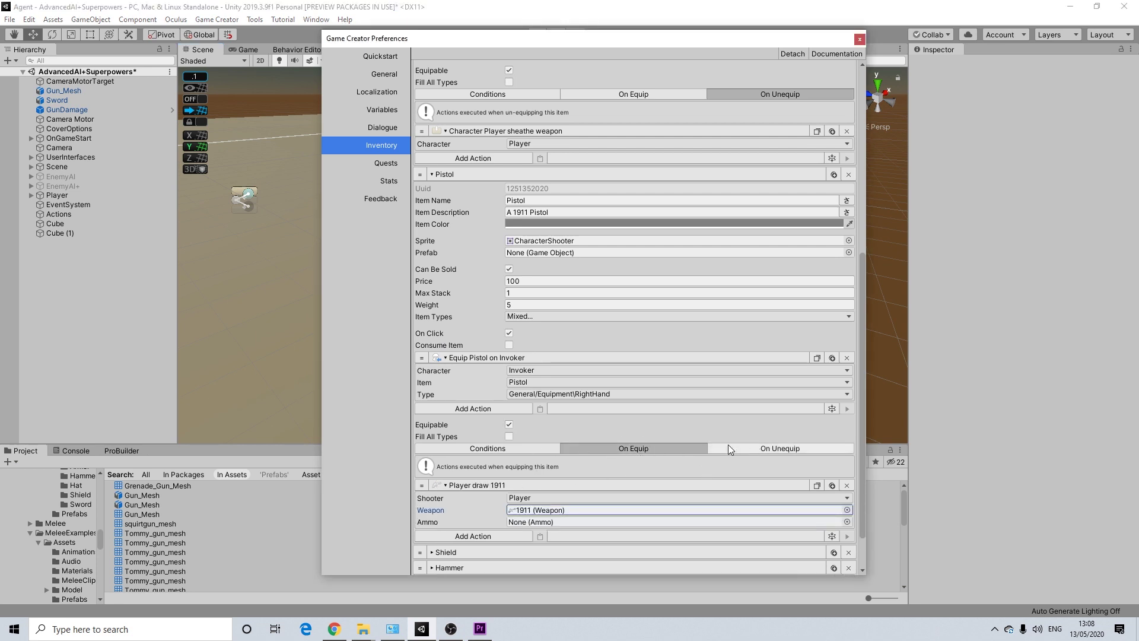
scroll(728, 444, up, 1)
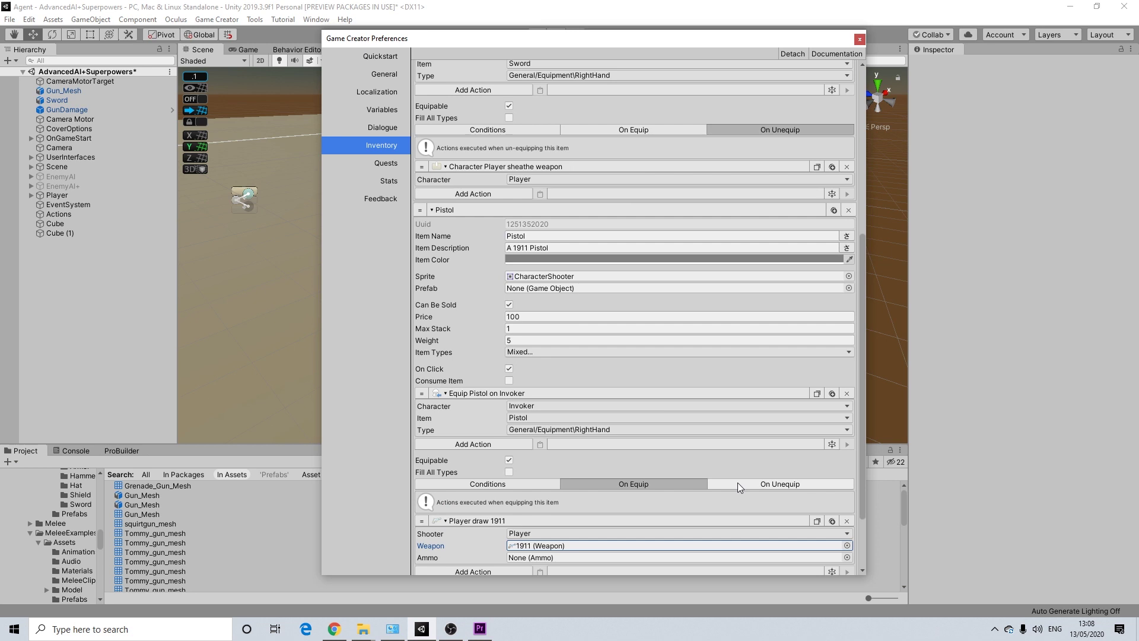
scroll(745, 473, up, 1)
scroll(745, 471, down, 1)
scroll(564, 504, down, 1)
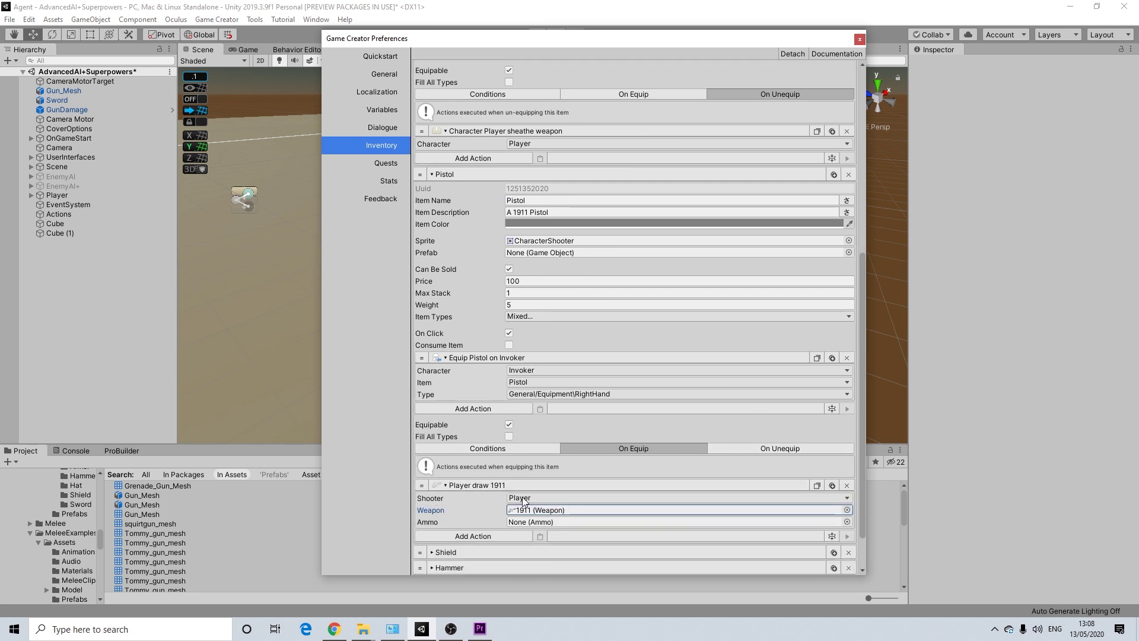
scroll(603, 479, up, 3)
scroll(580, 248, up, 5)
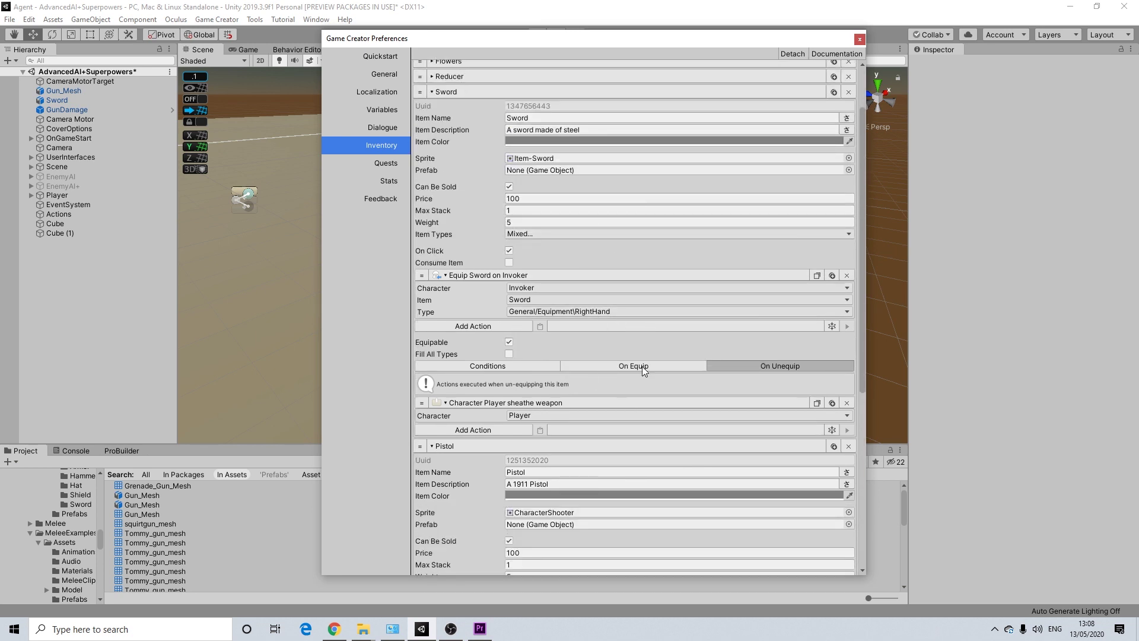
scroll(569, 373, down, 7)
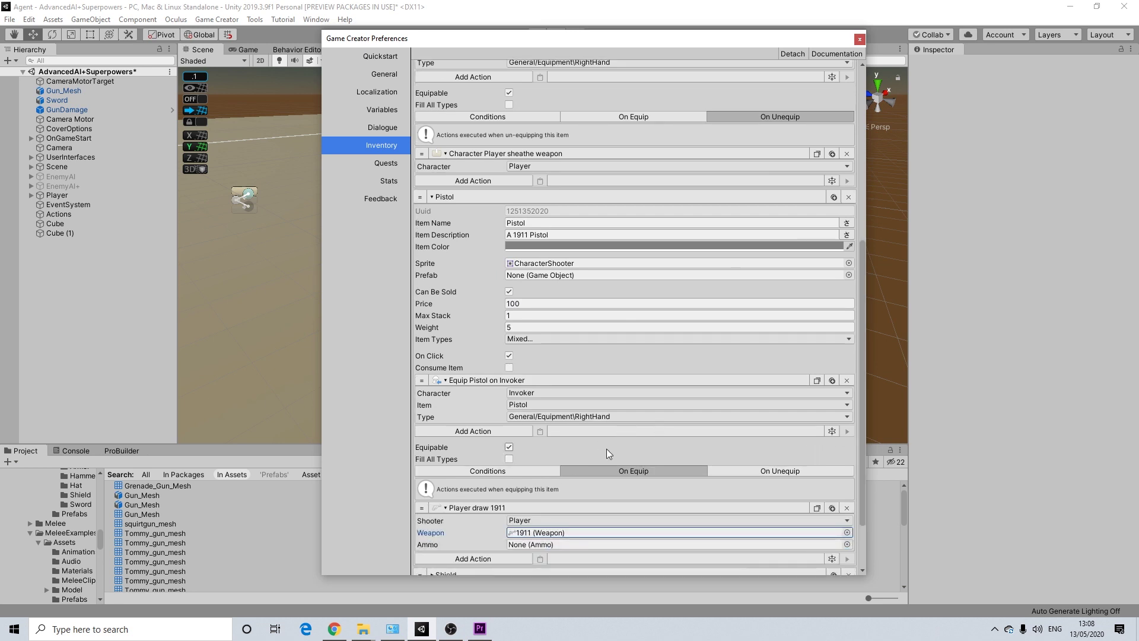
scroll(606, 448, down, 1)
scroll(599, 415, up, 4)
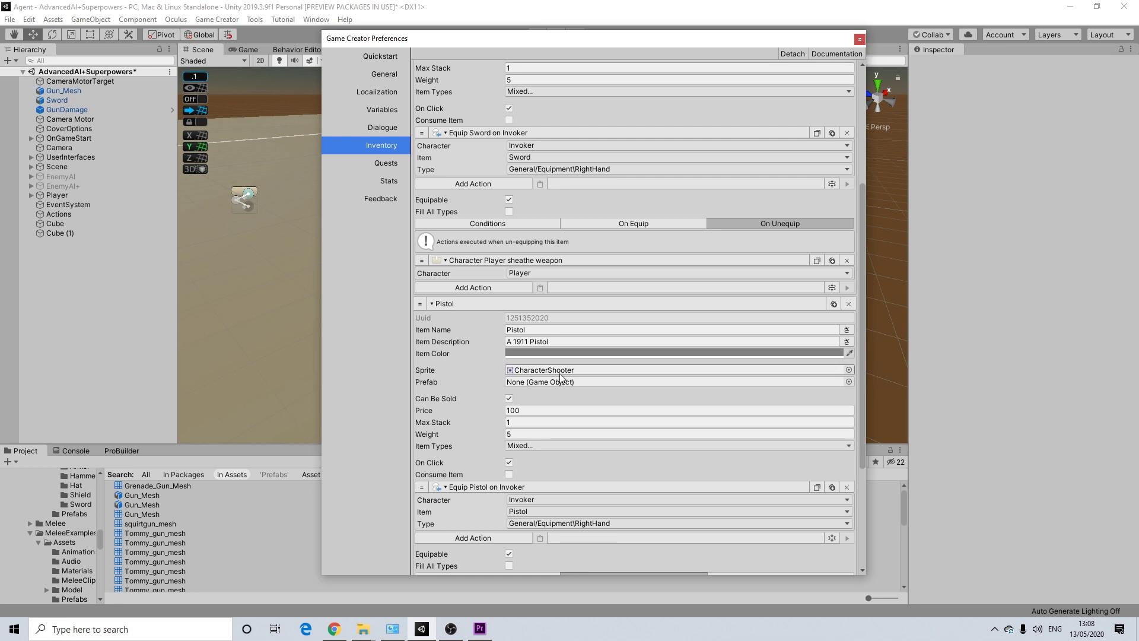
scroll(582, 369, down, 5)
scroll(571, 382, up, 1)
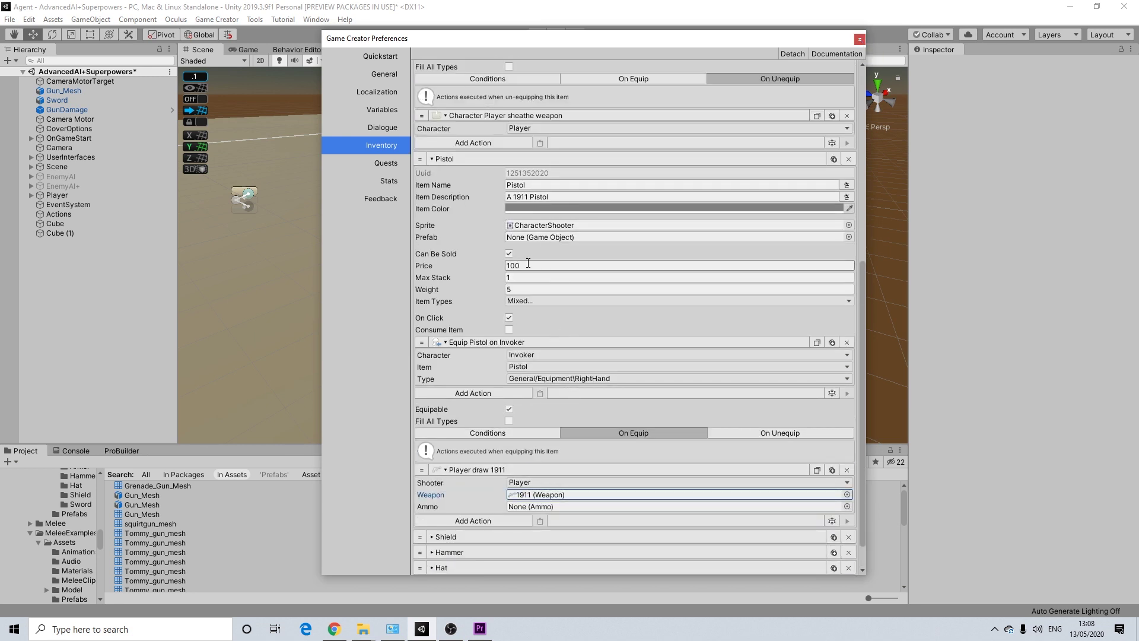
click(514, 290)
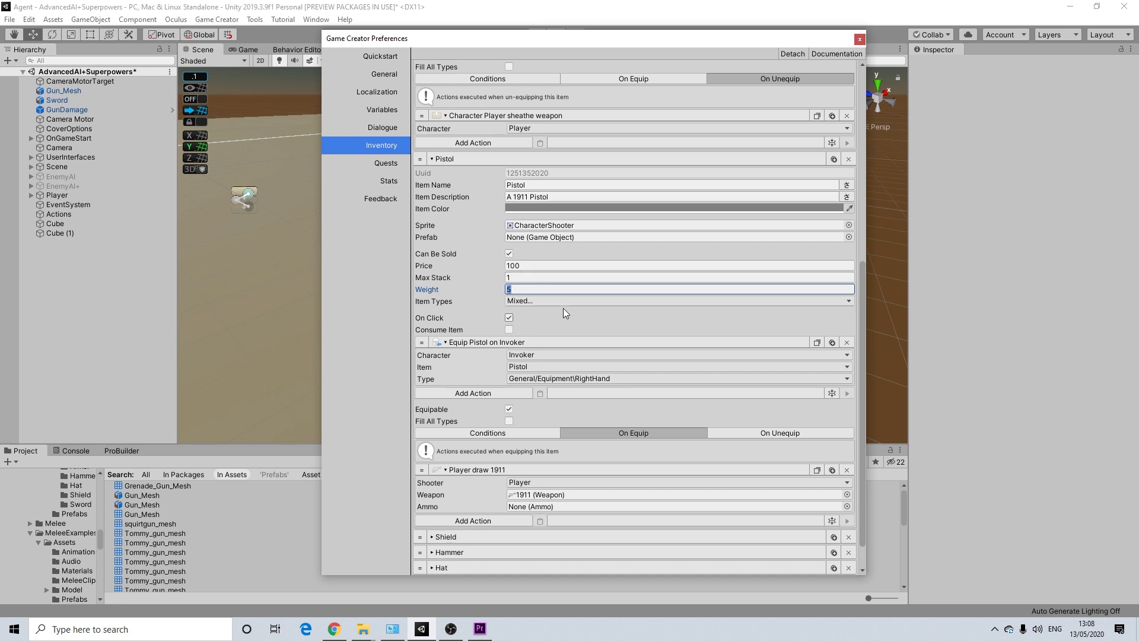
scroll(552, 311, down, 2)
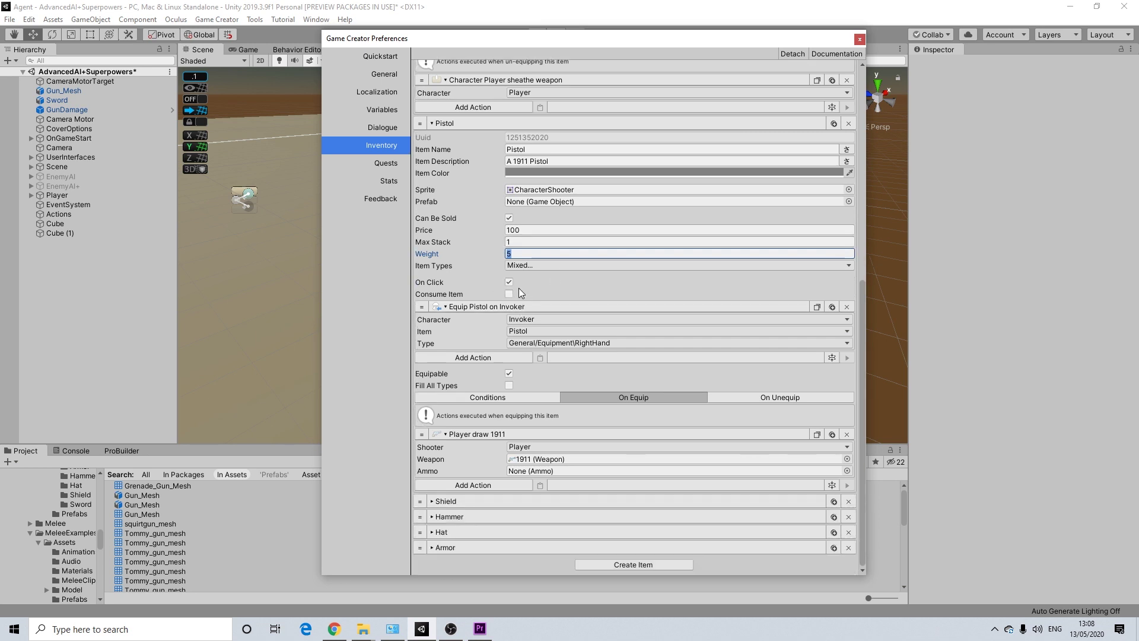
scroll(575, 254, up, 8)
scroll(603, 247, up, 2)
scroll(606, 248, down, 10)
scroll(585, 265, up, 3)
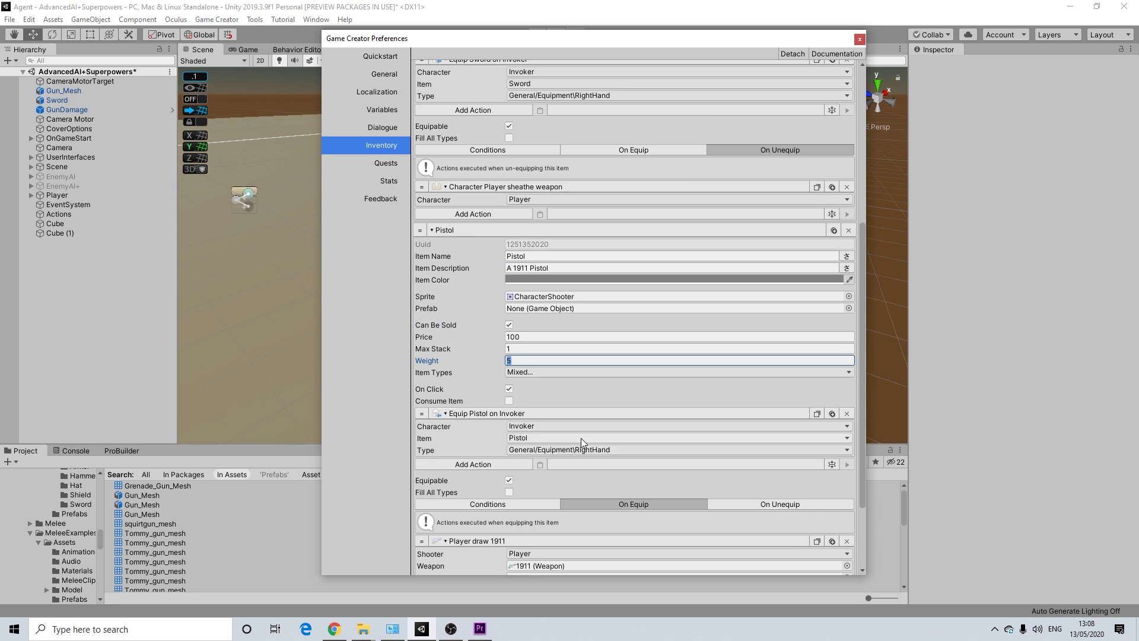
scroll(582, 446, up, 1)
scroll(602, 439, down, 1)
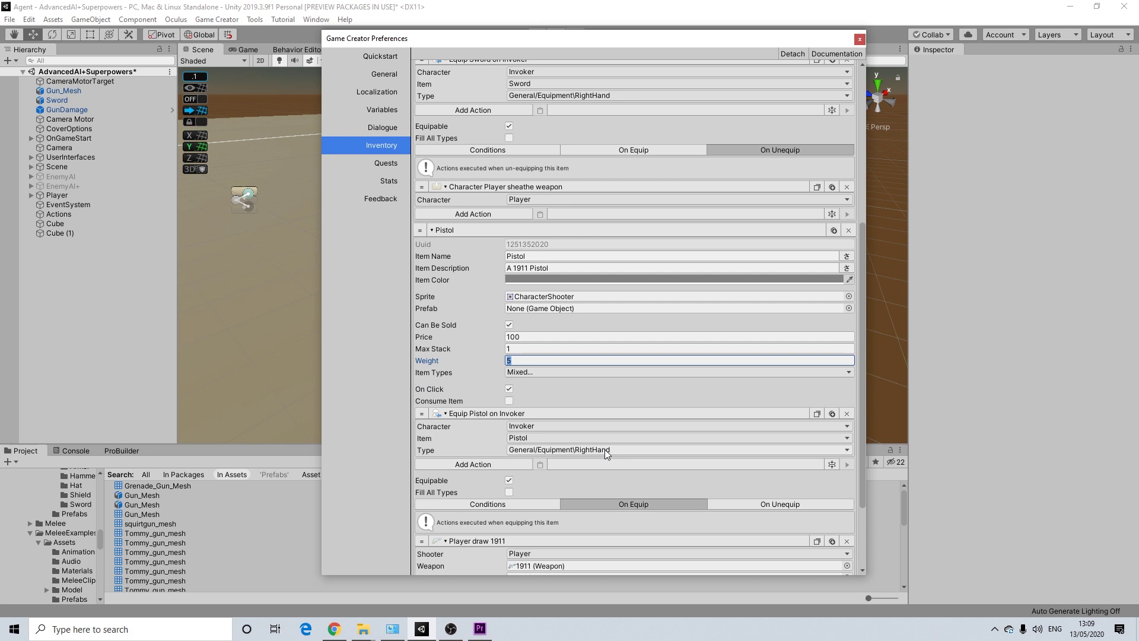
Check the equipment types available for the Pistol's equip action and close the Game Creator preferences.
click(604, 450)
mouse_move(564, 462)
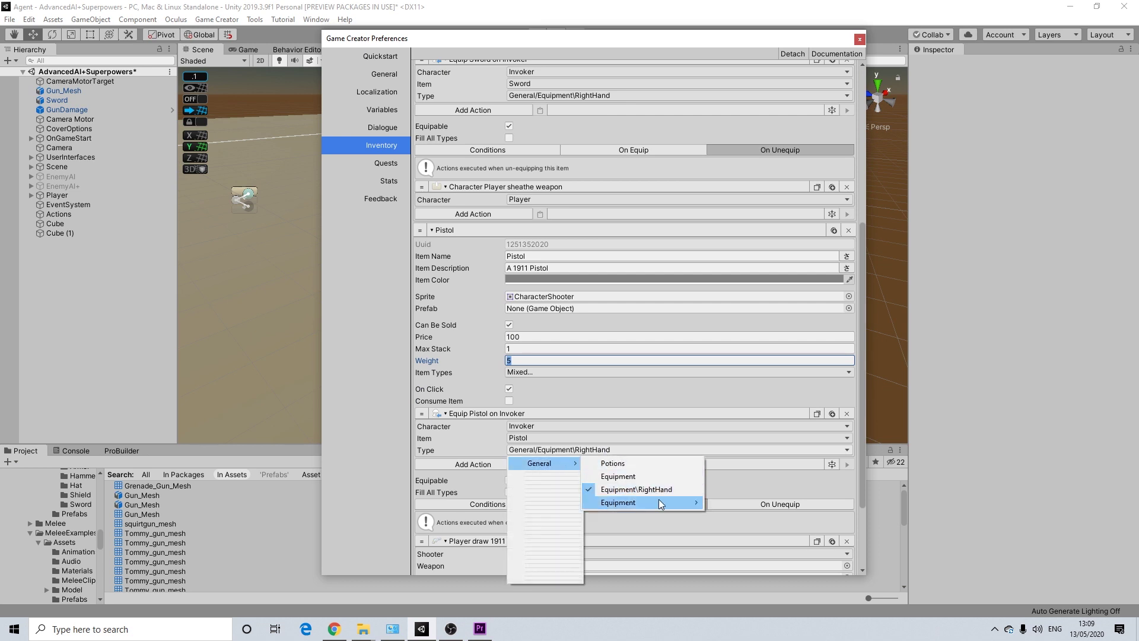
mouse_move(685, 502)
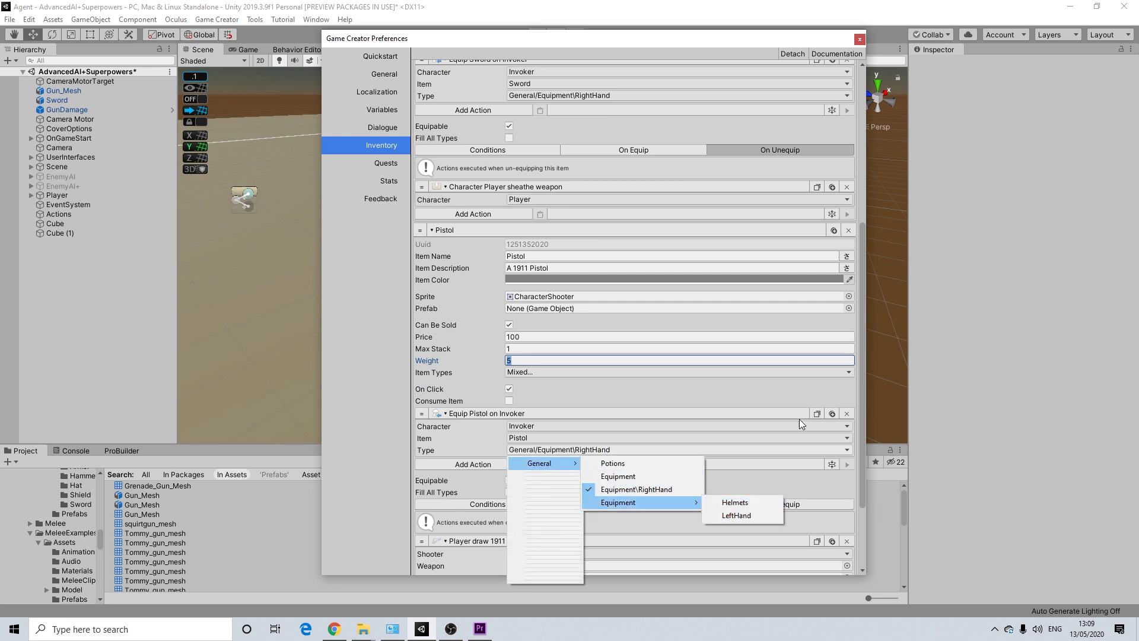
click(674, 394)
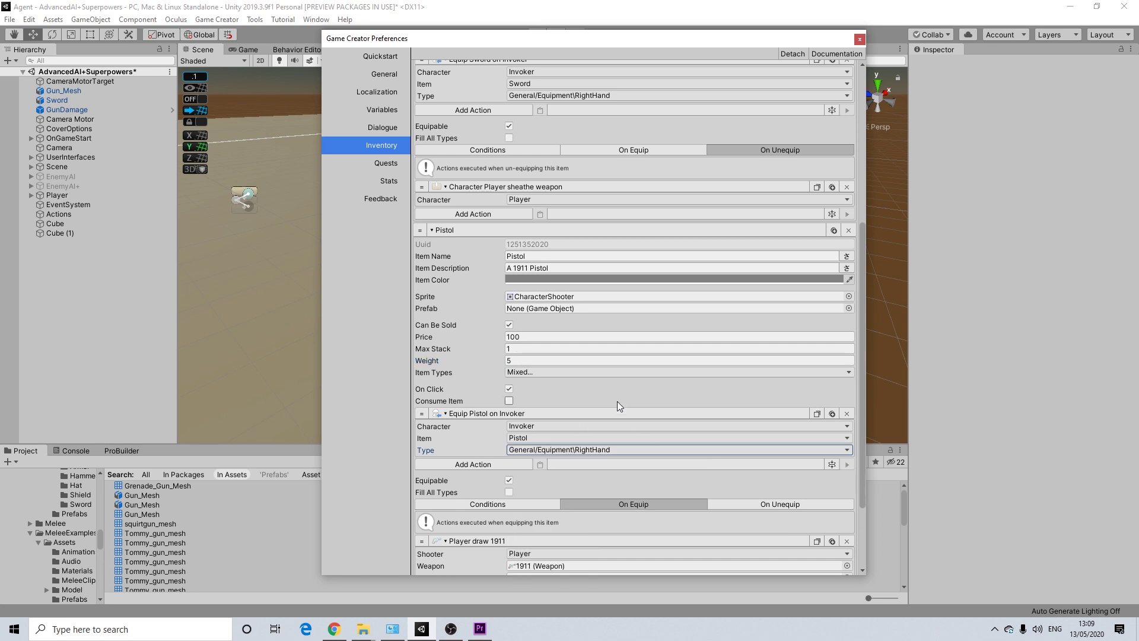
scroll(700, 350, up, 3)
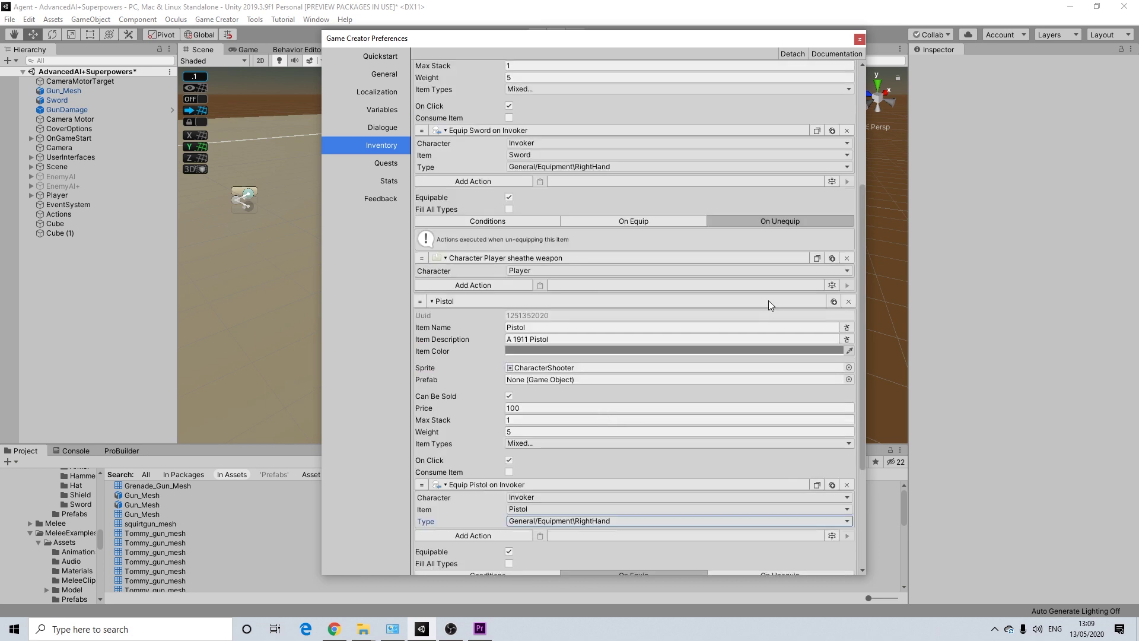
click(859, 39)
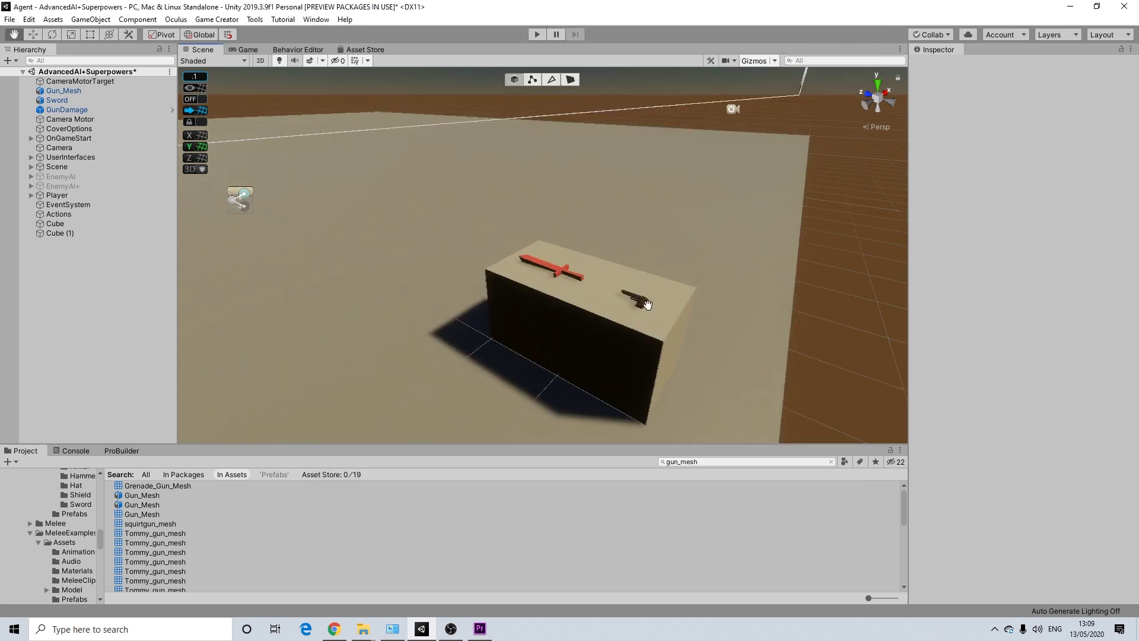
Move the Gun_Mesh and Sword models together to the end of the scene hierarchy, below Cube (1).
scroll(600, 297, up, 3)
alt+drag(599, 298, 678, 304)
click(465, 287)
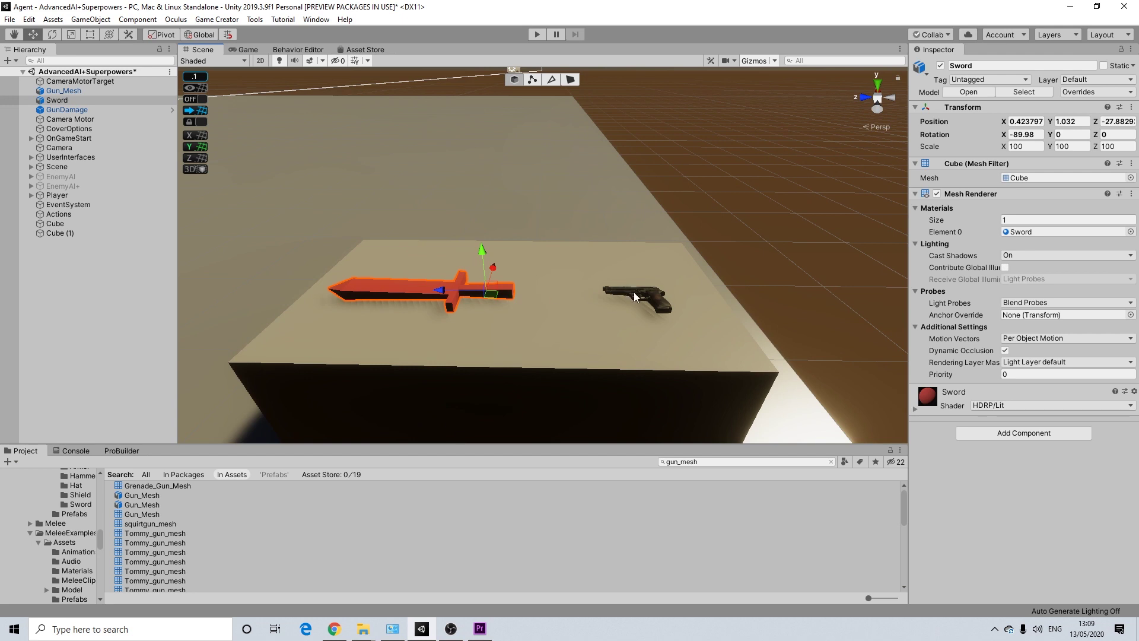
ctrl+click(59, 91)
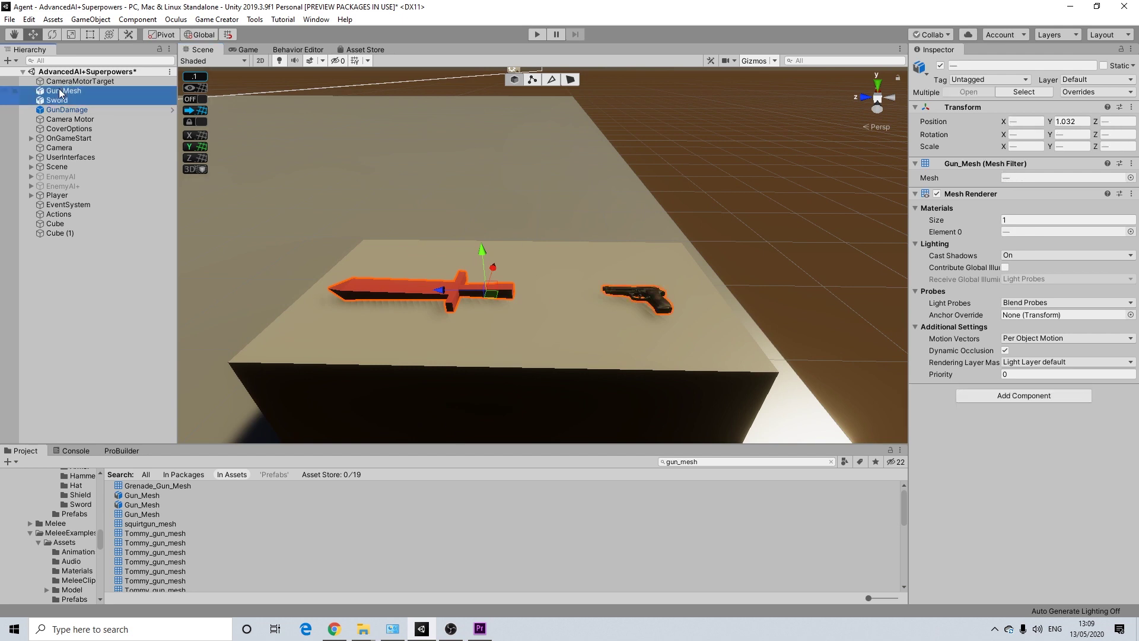
drag(59, 91, 70, 233)
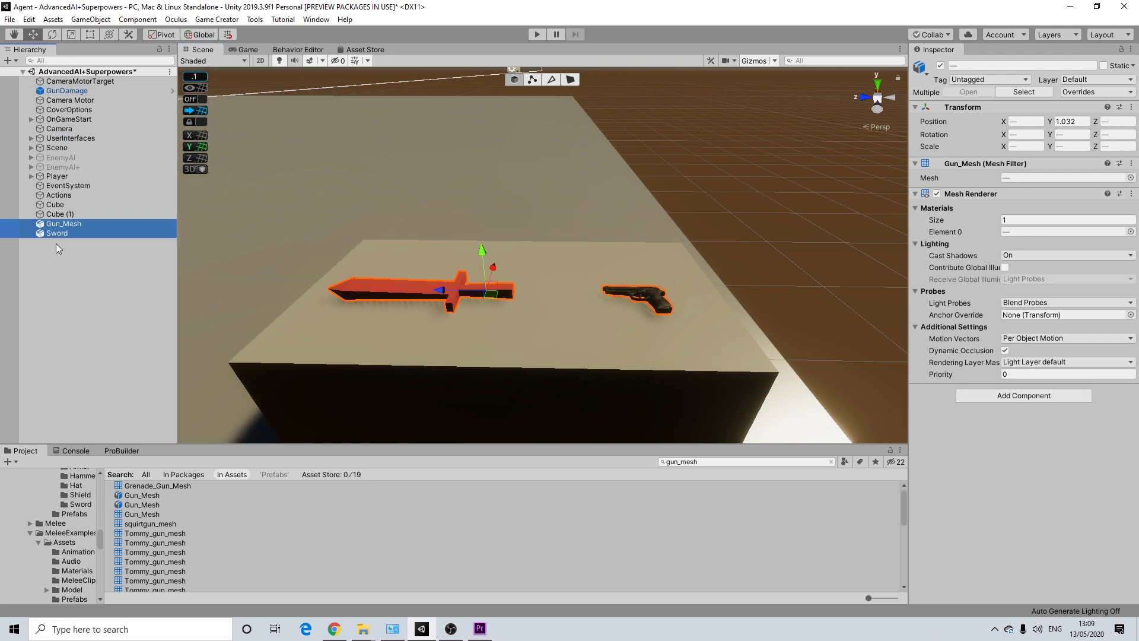
Create an empty object at the position of the cube under the sword and rename it Sword.
click(393, 319)
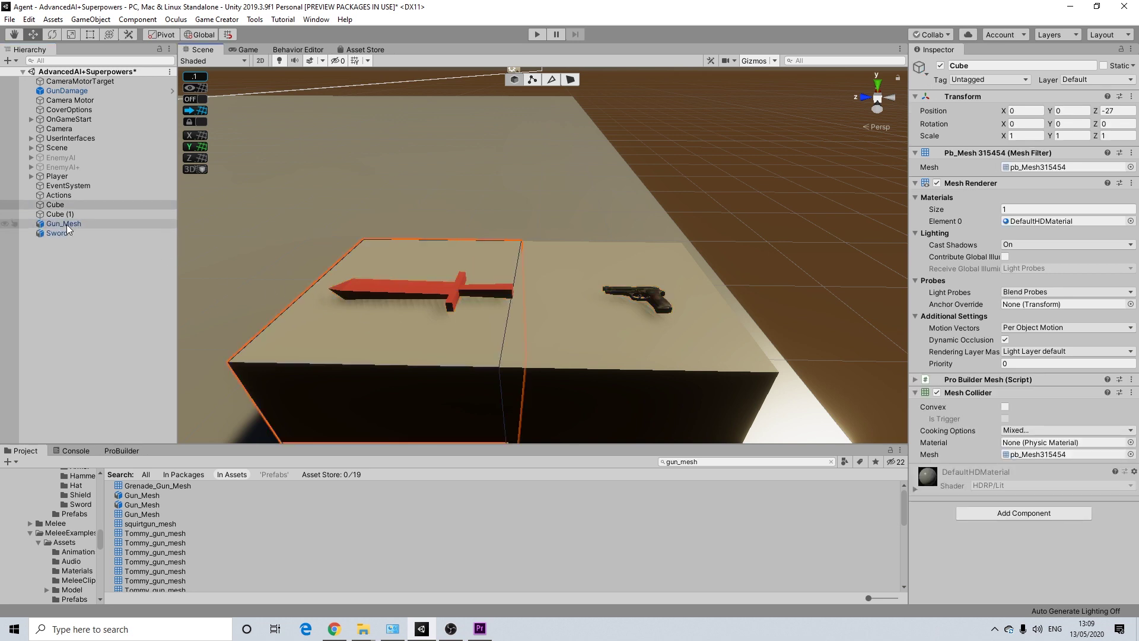
right_click(60, 206)
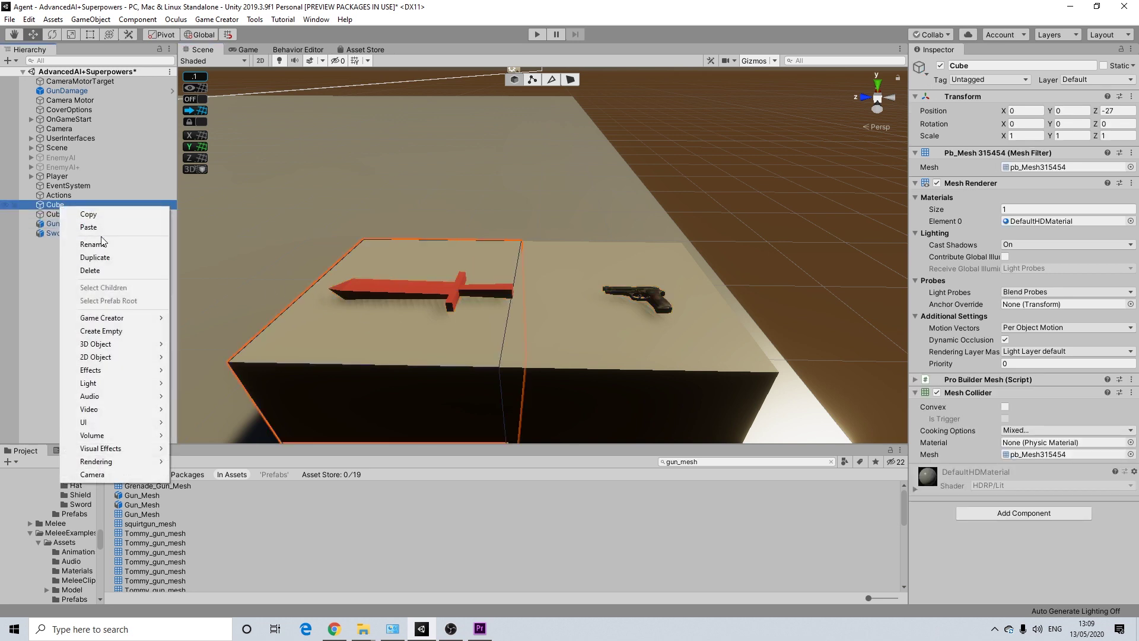
click(102, 326)
drag(76, 214, 68, 233)
right_click(67, 233)
click(99, 271)
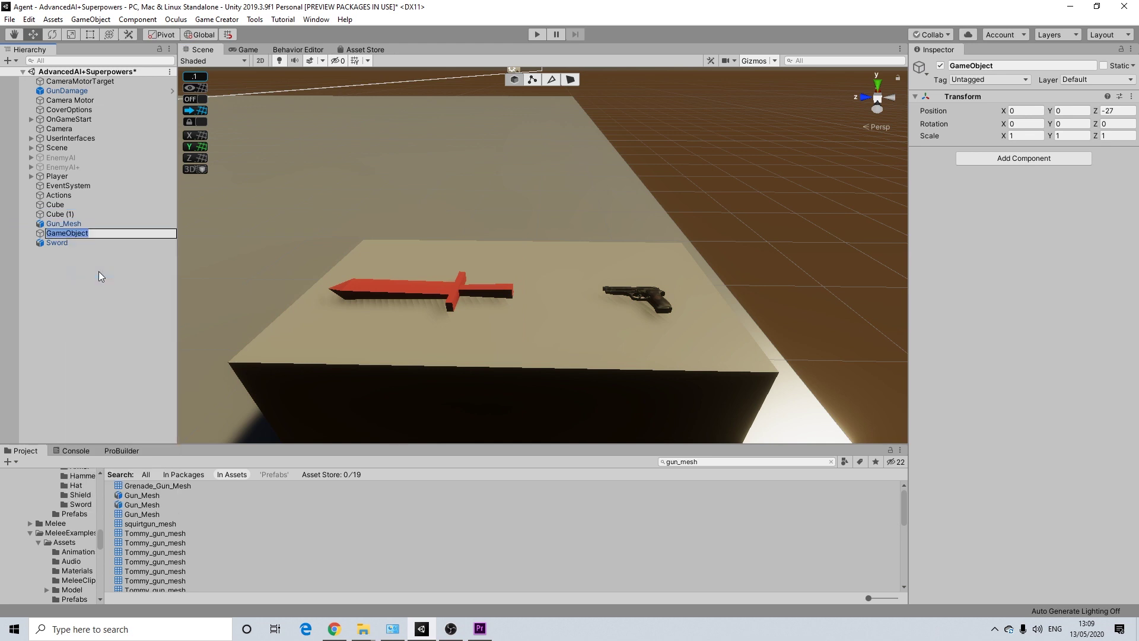
text(Sword)
key(Return)
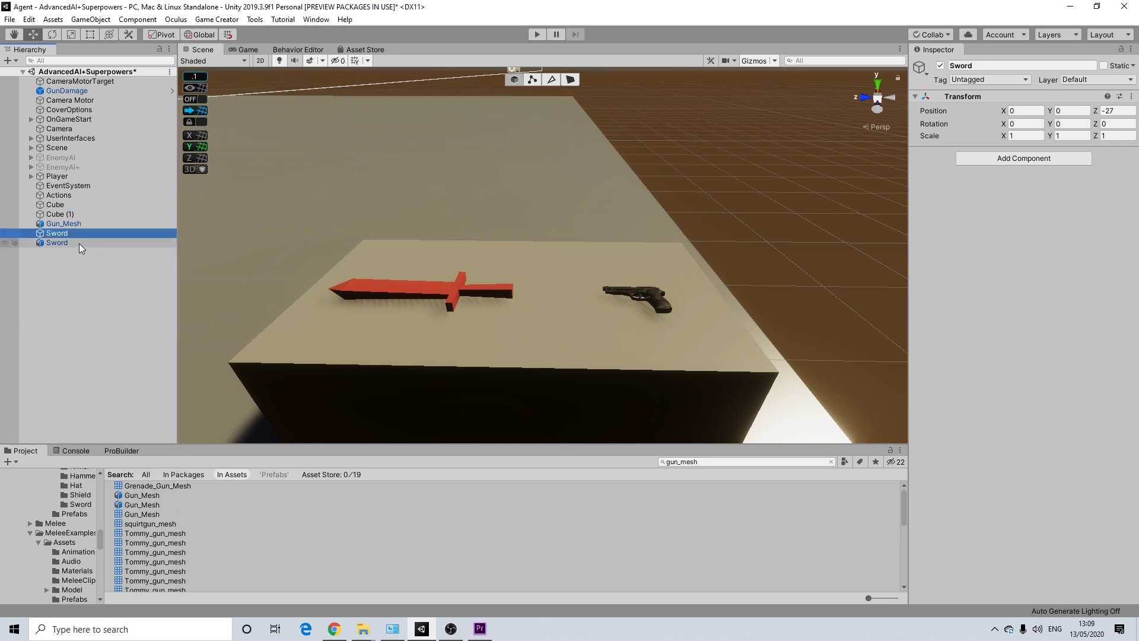
Nest the sword model under the empty Sword object and add a Sphere Collider to that parent.
mouse_move(68, 234)
mouse_down()
mouse_move(56, 220)
mouse_move(49, 243)
mouse_move(62, 222)
mouse_up()
click(62, 222)
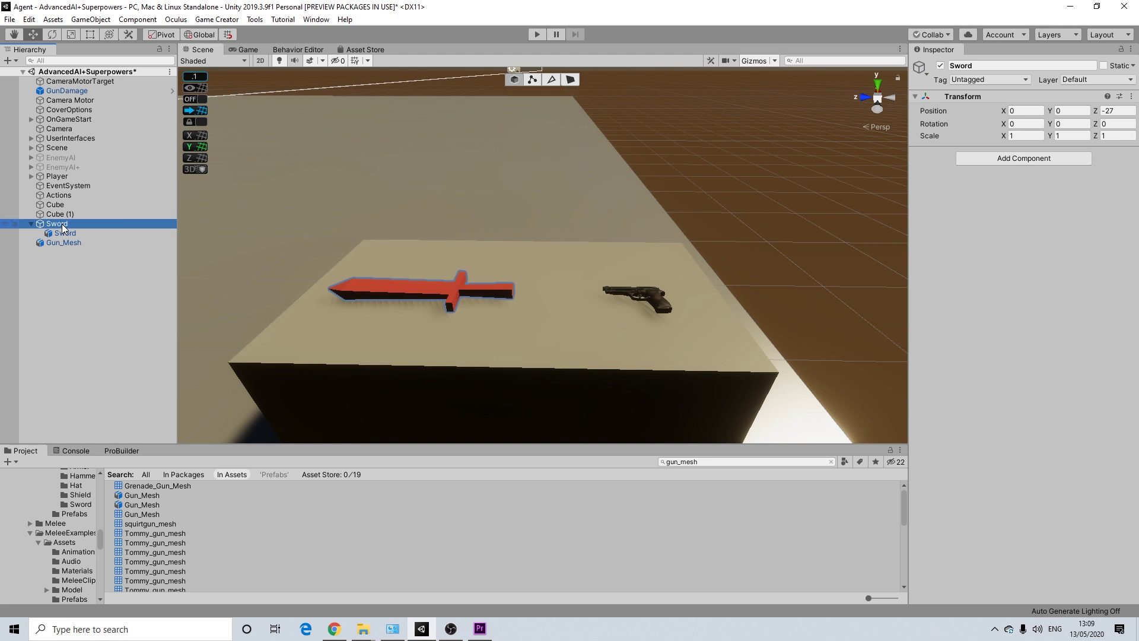
click(1010, 158)
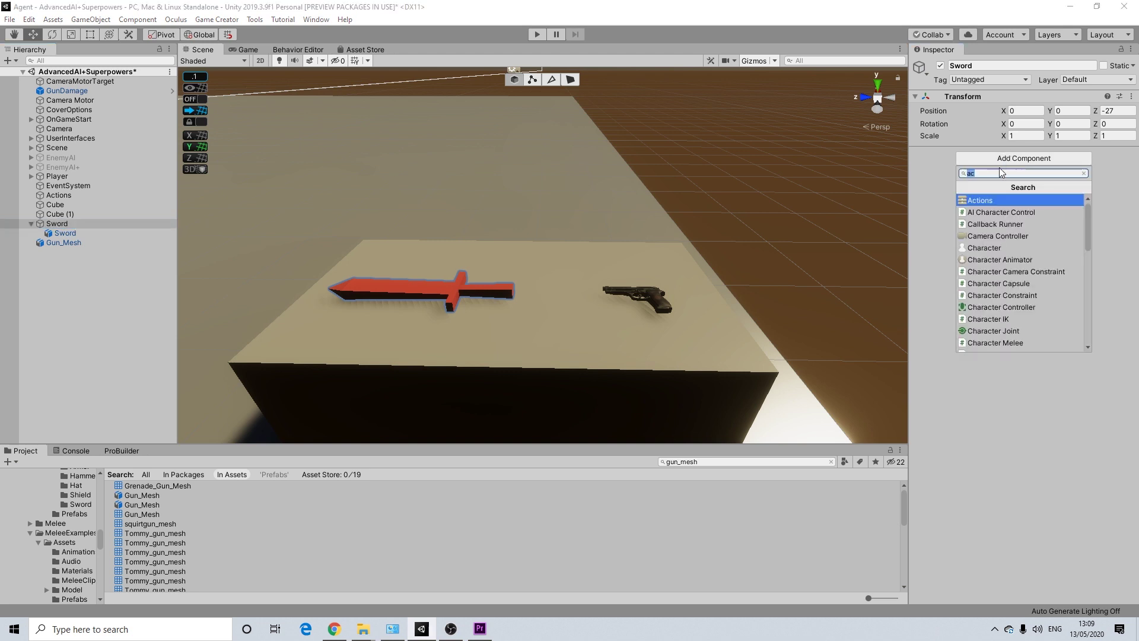
text(sphe)
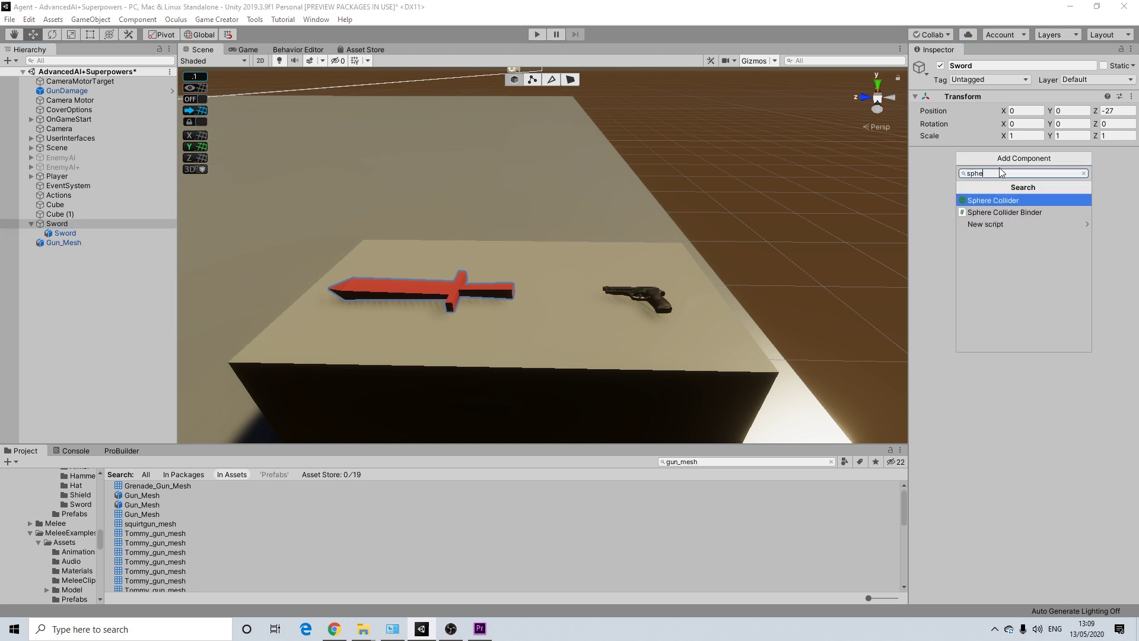
click(991, 200)
Set the Sword sphere collider's center to X 0.5, Y 1.09 and Z -0.54, around the sword model.
scroll(425, 268, down, 4)
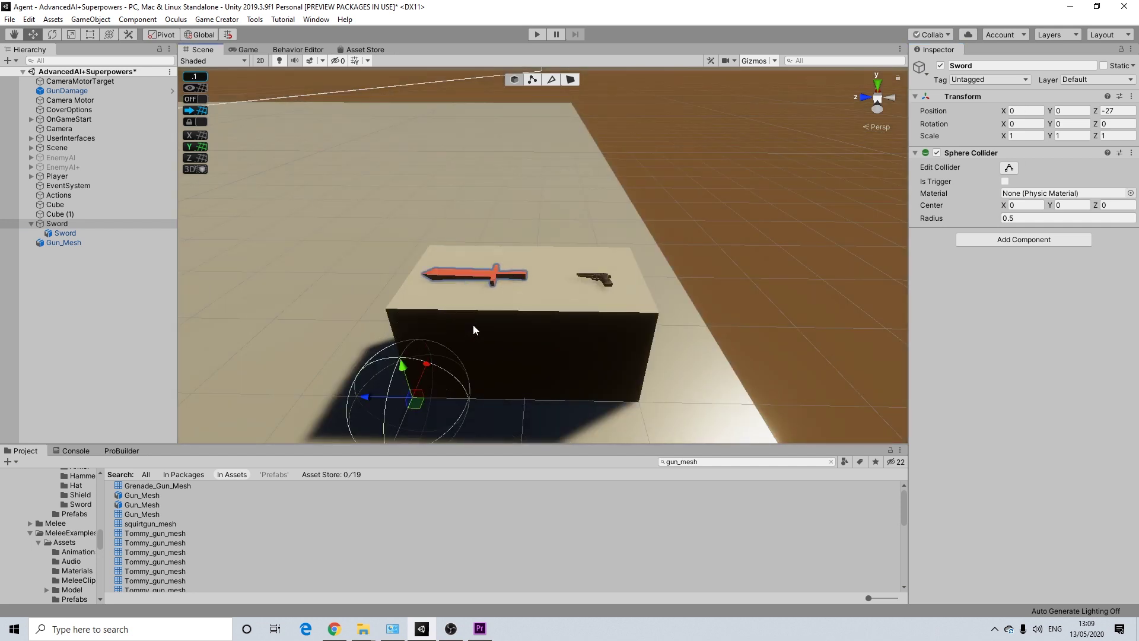
drag(1048, 205, 1067, 206)
click(1025, 209)
text(0.81)
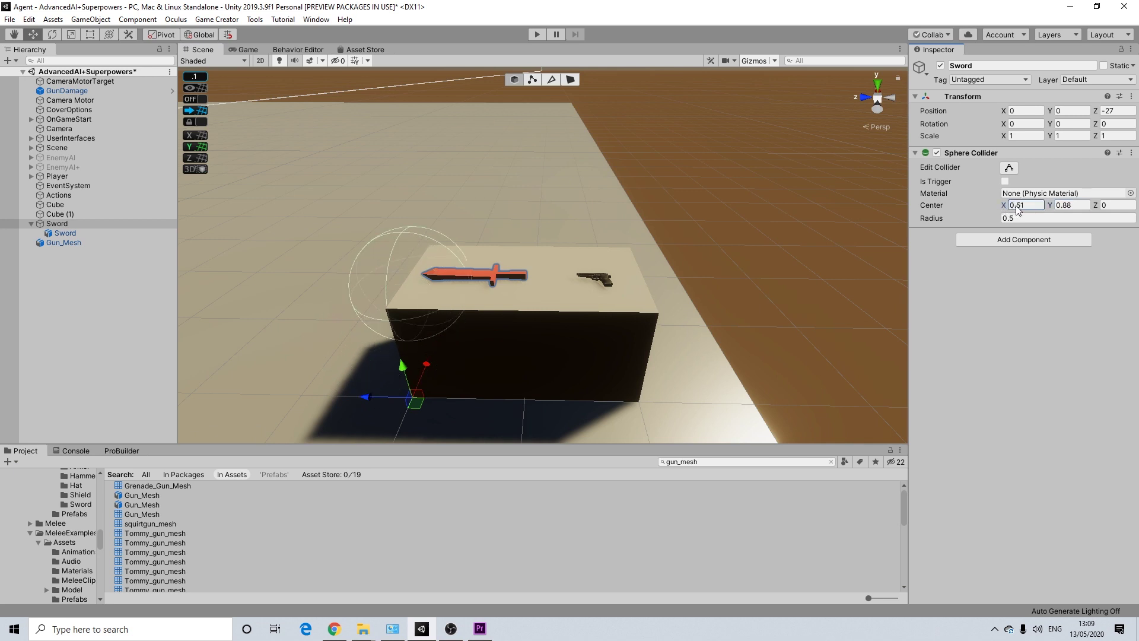
key(BackSpace)
key(BackSpace)
text(69)
drag(1055, 208, 1016, 203)
key(BackSpace)
key(BackSpace)
key(BackSpace)
key(BackSpace)
text(0.5)
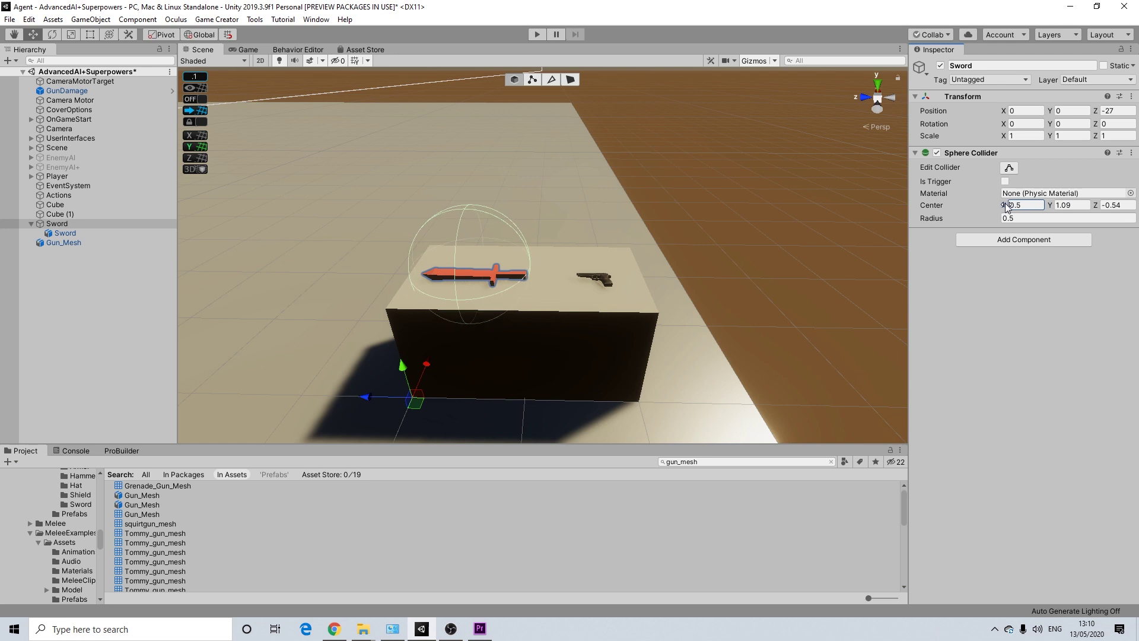
Fine-tune the Sword sphere collider's center to X 0.44 and Z -0.59, checking it from different angles.
key(alt)
alt+drag(535, 221, 834, 155)
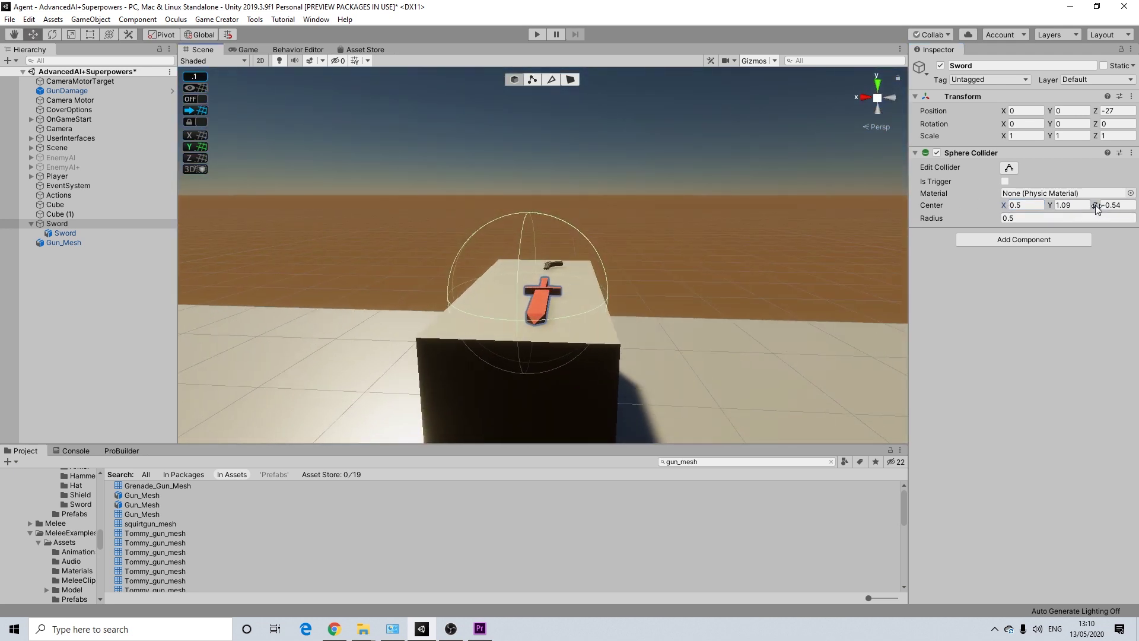
drag(1095, 205, 1086, 207)
drag(1004, 206, 1004, 208)
alt+drag(580, 212, 308, 254)
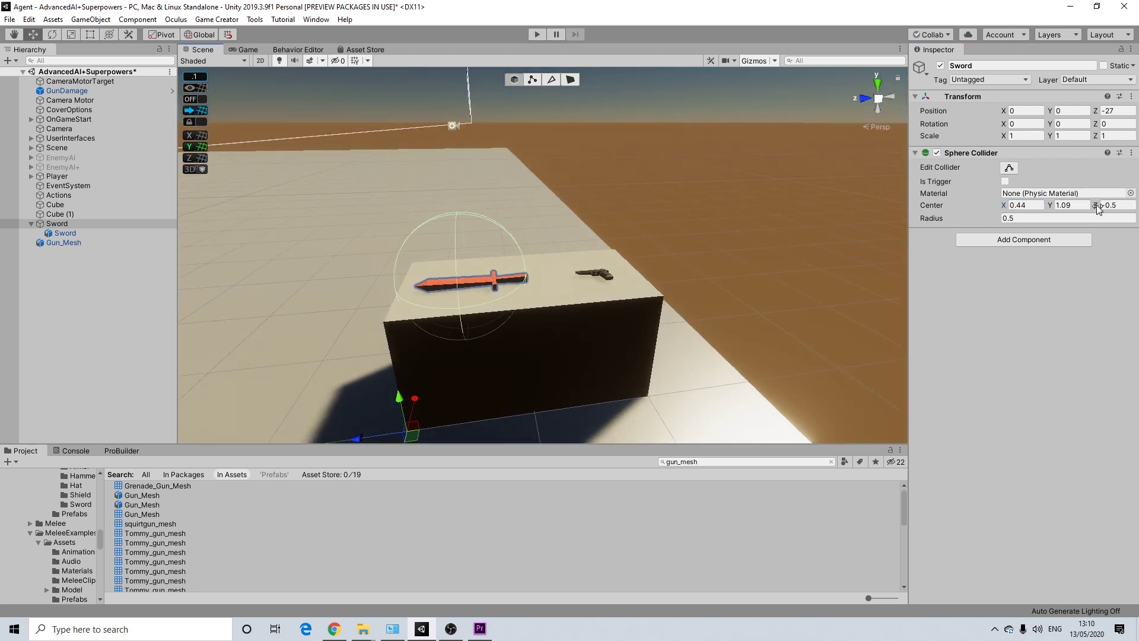
text(-0.59)
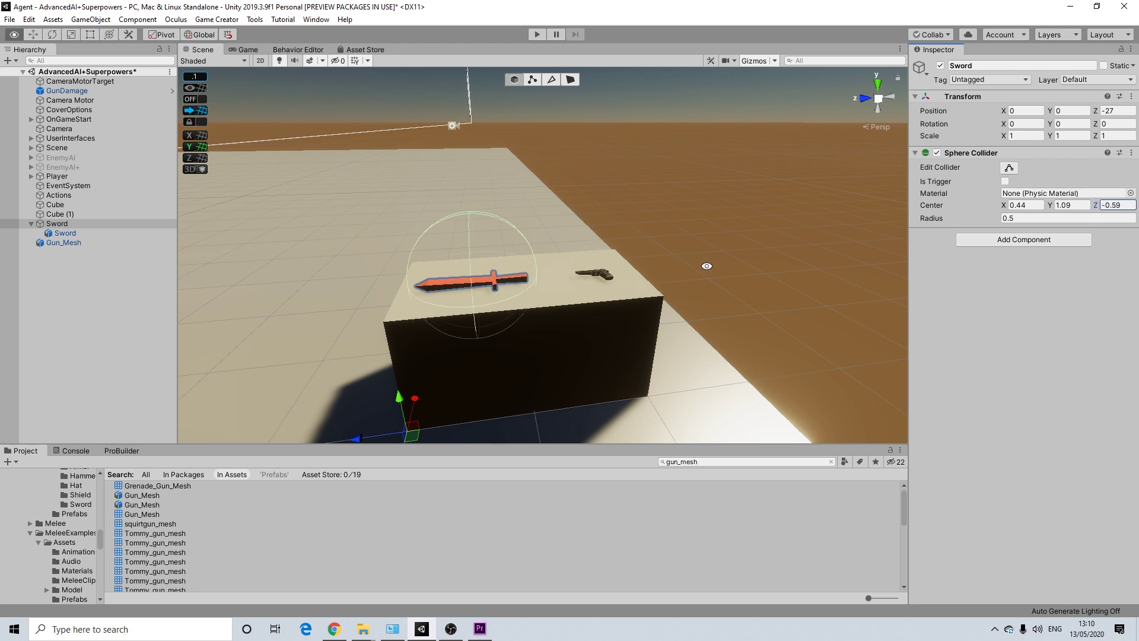
alt+drag(705, 266, 564, 243)
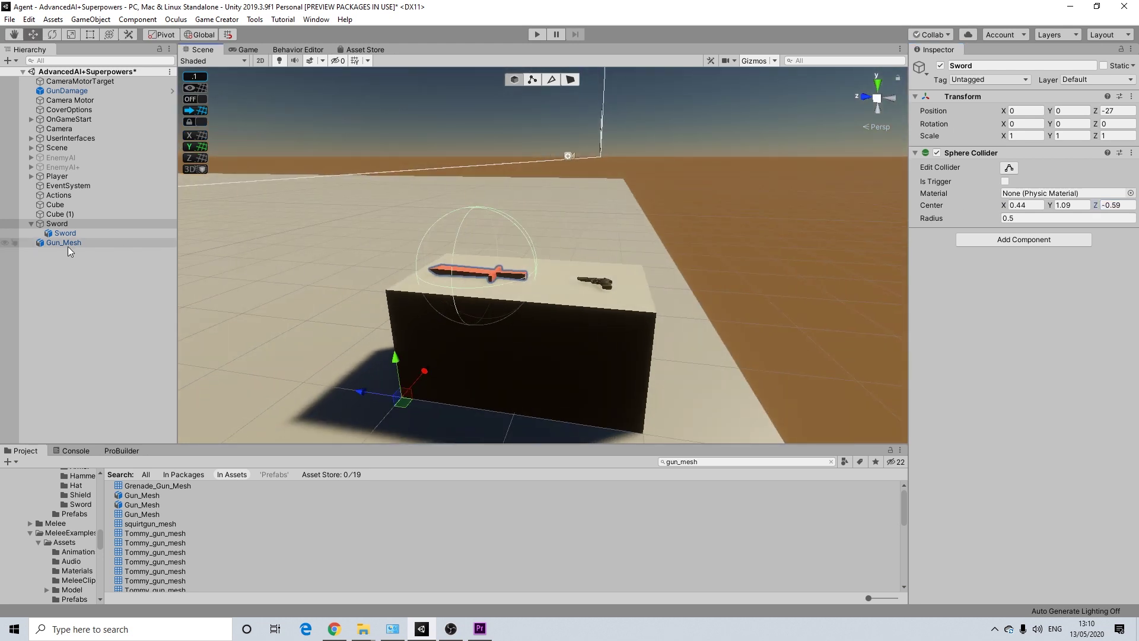
Create an empty object at the position of the cube under the gun and nest Gun_Mesh inside it.
click(64, 215)
right_click(65, 217)
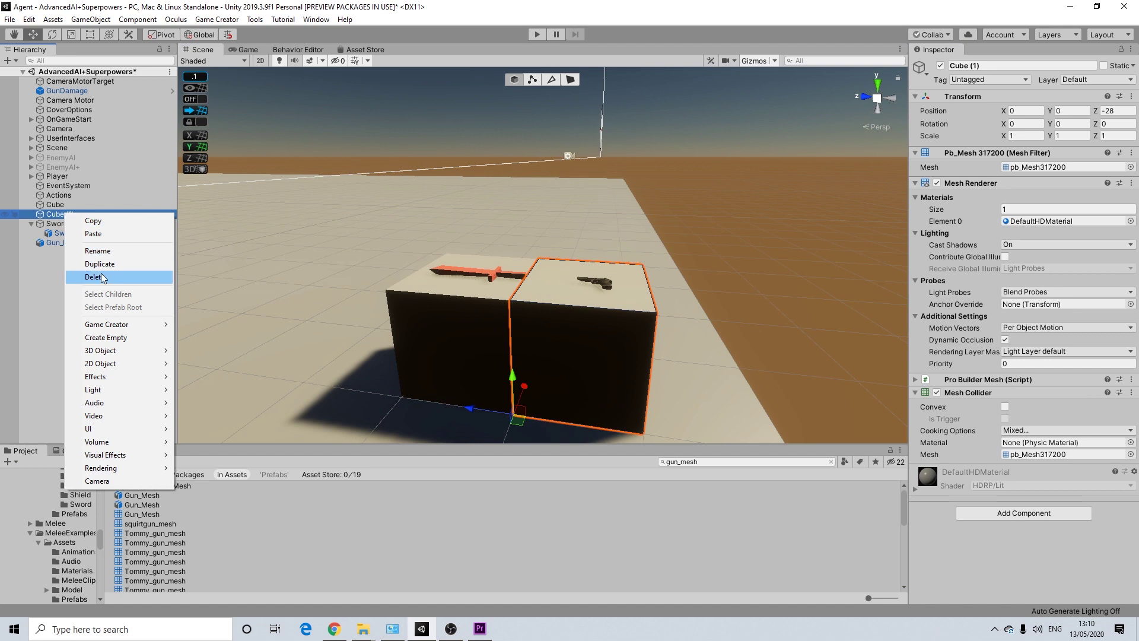
click(102, 337)
drag(65, 223, 57, 252)
Rename the gun's new parent object Pistol and add a Sphere Collider to it.
right_click(57, 242)
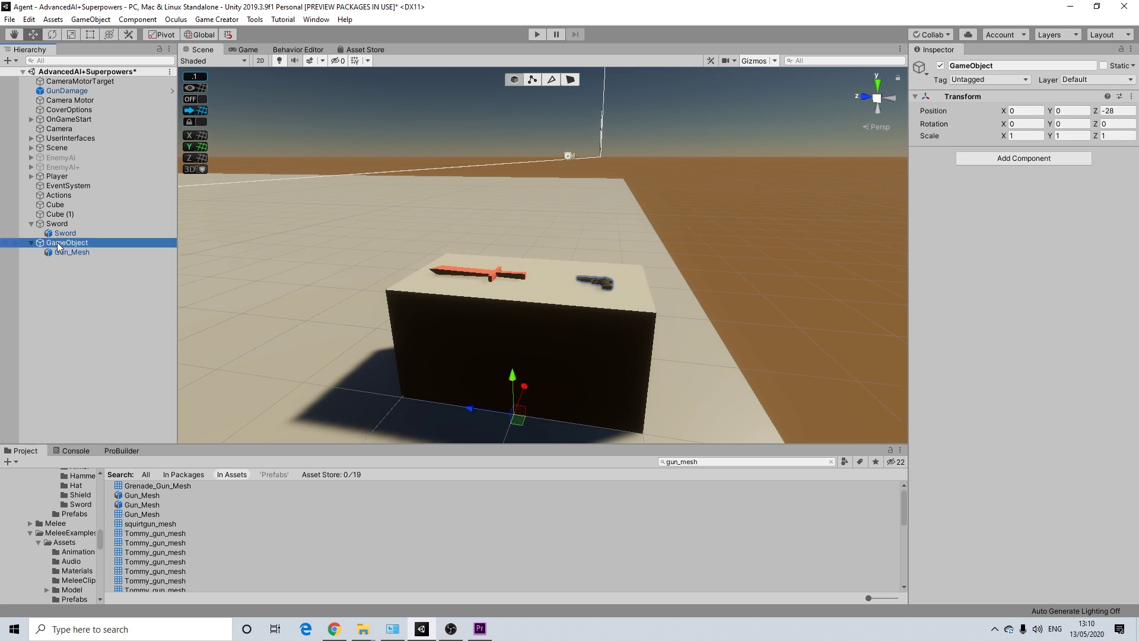
click(105, 279)
text(Ps)
key(BackSpace)
text(istol)
key(Return)
click(990, 162)
click(975, 203)
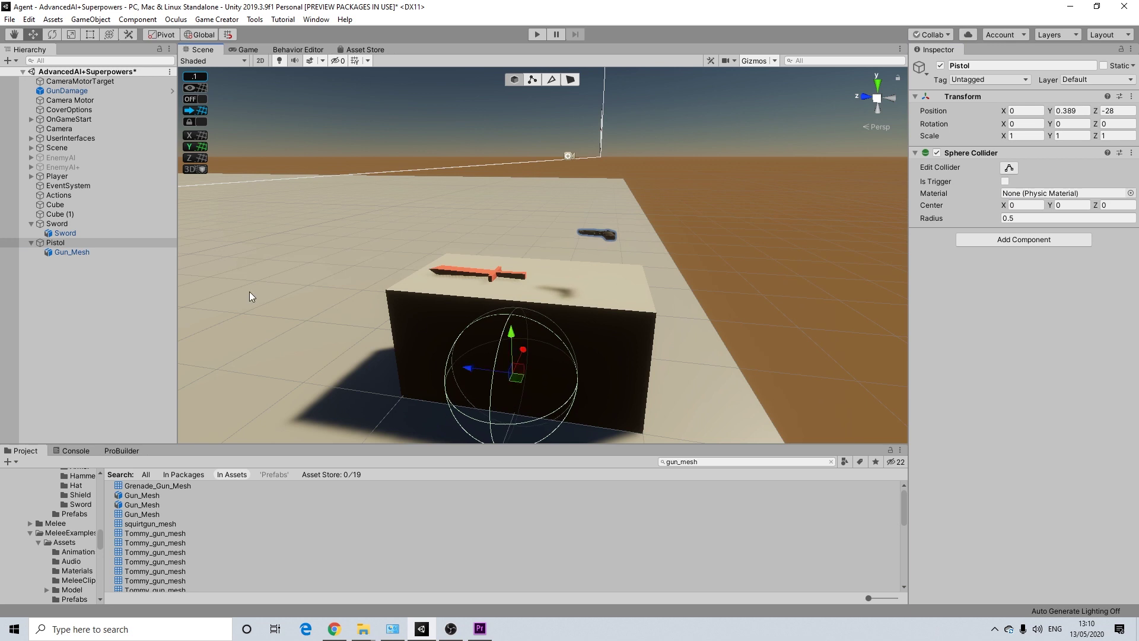
Set the Pistol sphere collider's center to X 0.39, Y 1.11 and Z -0.51, around the gun model.
click(1026, 204)
text(0.94)
drag(1024, 209, 1085, 205)
click(1098, 205)
drag(1004, 205, 999, 204)
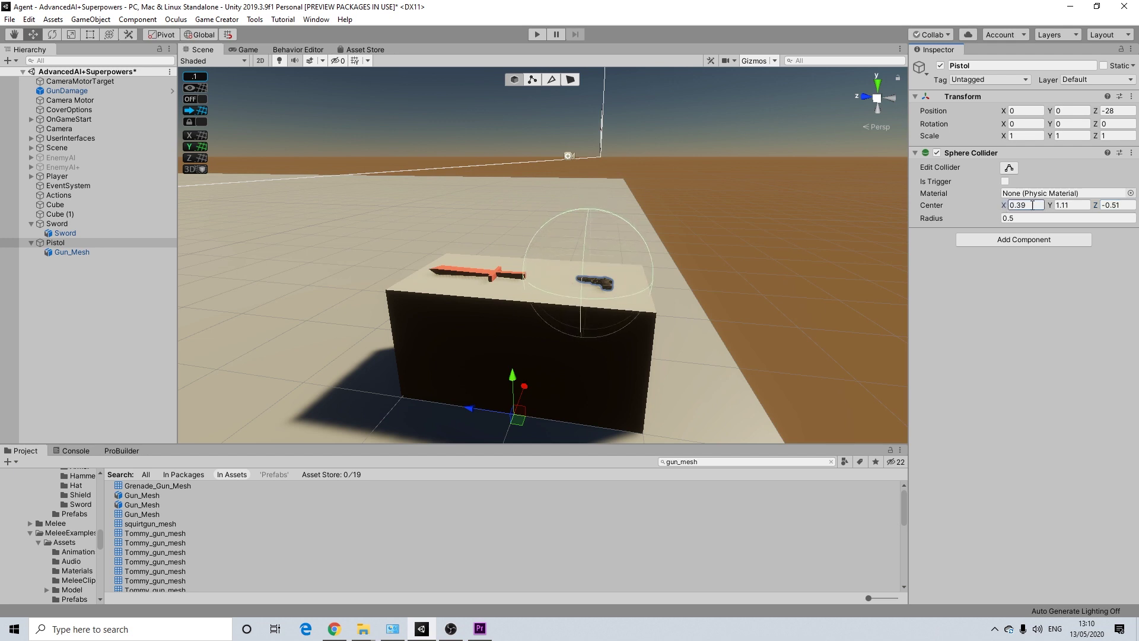
Fine-tune the Pistol sphere collider's center to Y 1.02 and Z -0.6, checking it from different angles.
click(1096, 207)
drag(1096, 207, 1091, 208)
alt+drag(782, 209, 922, 179)
drag(1049, 209, 1051, 210)
alt+drag(632, 233, 444, 270)
click(731, 223)
alt+drag(730, 223, 682, 299)
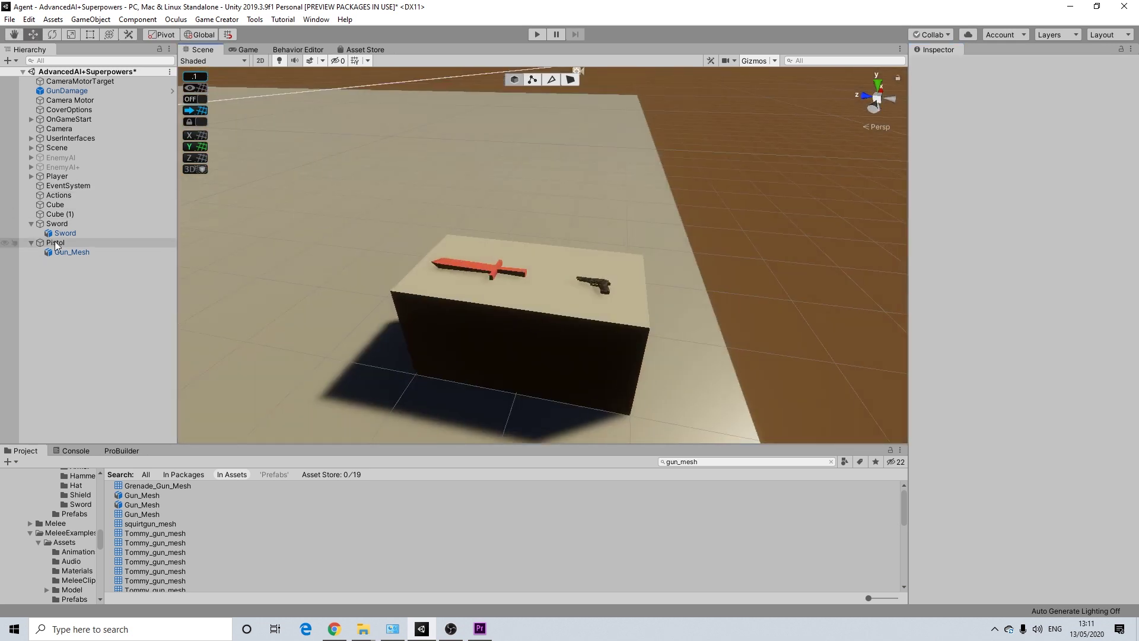
Add a Trigger component to the parent Sword object and set it to On Mouse Left Click.
click(59, 224)
click(996, 239)
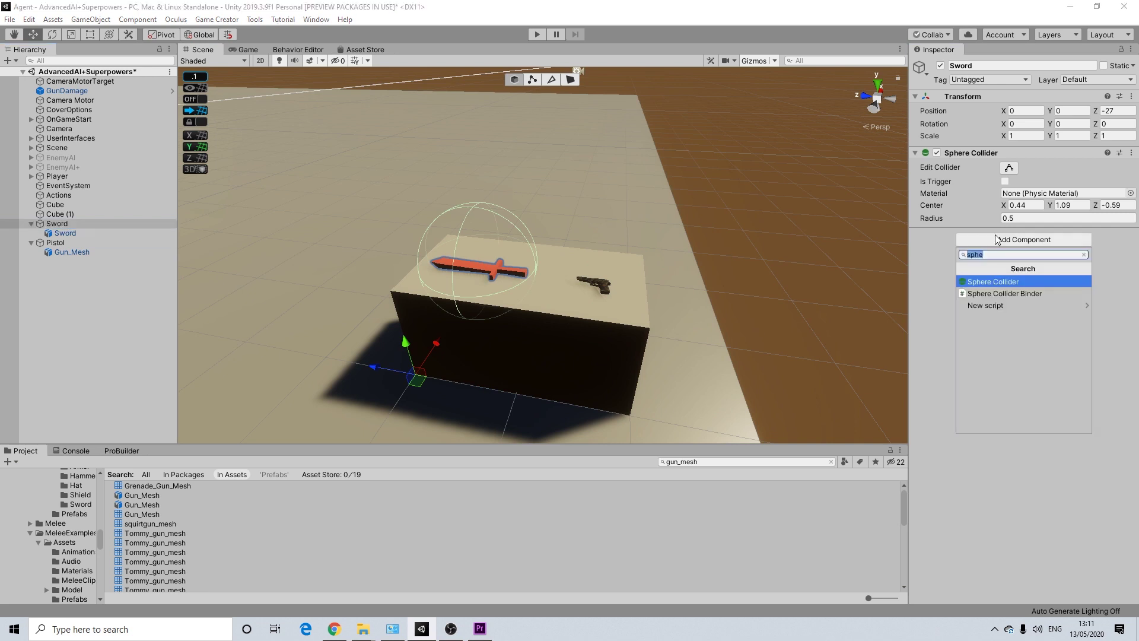
text(trig)
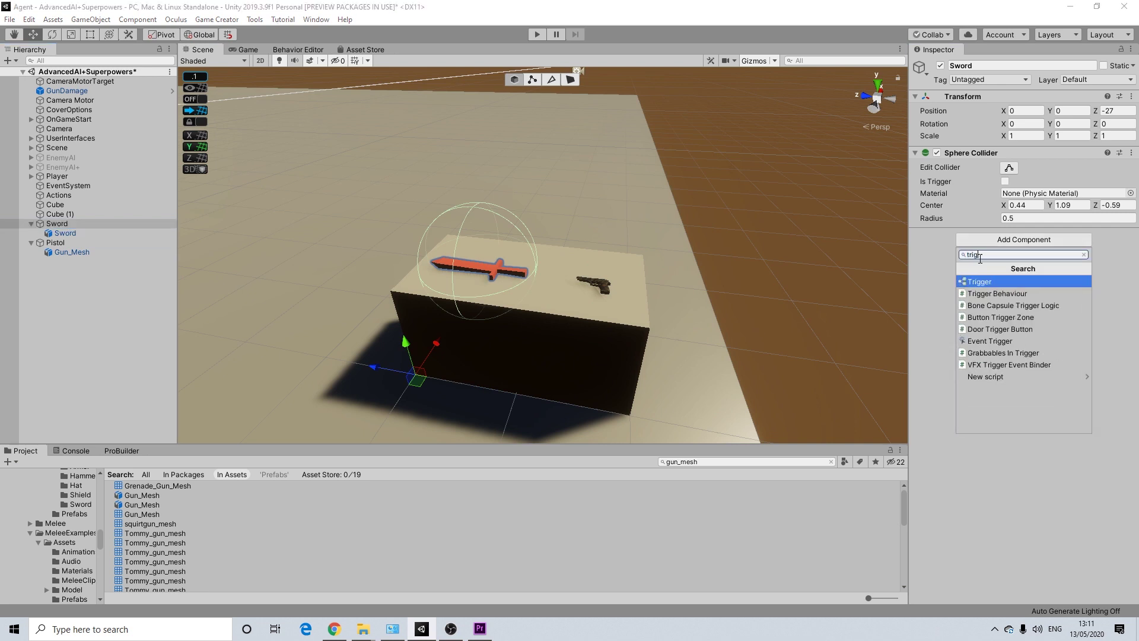
click(978, 280)
click(1056, 264)
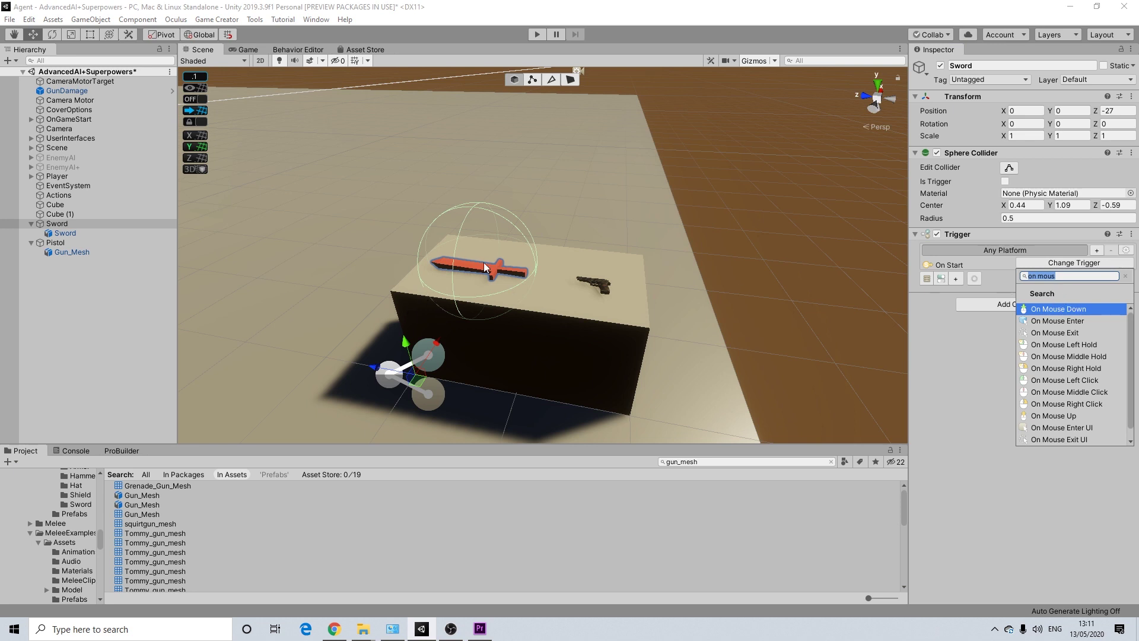
click(1064, 380)
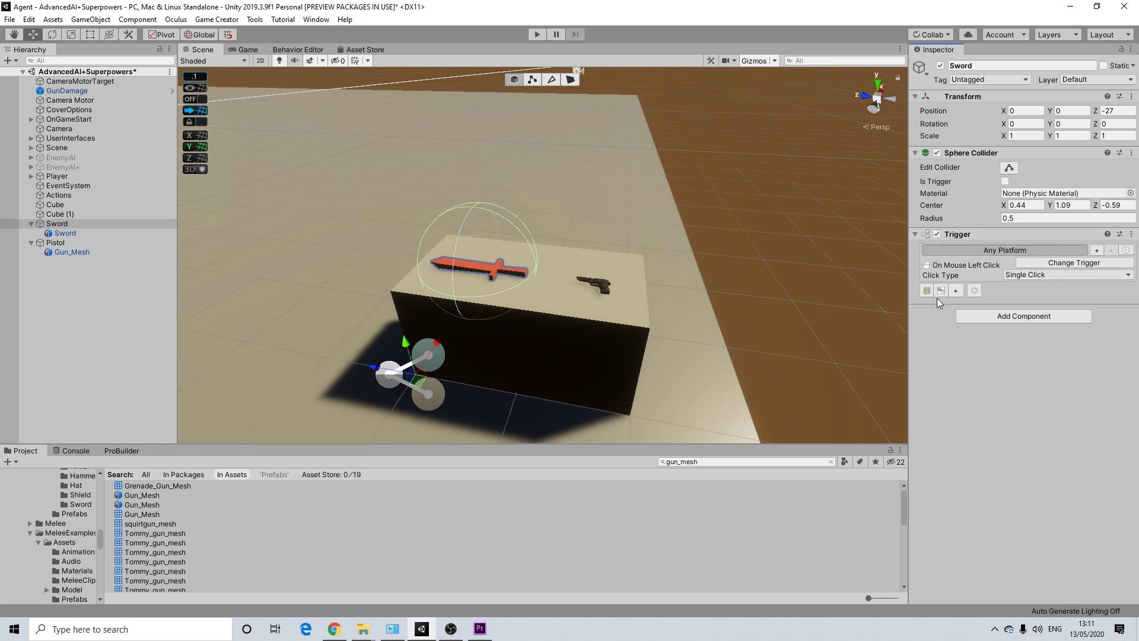
Add an Actions component to the parent Sword object.
click(1034, 319)
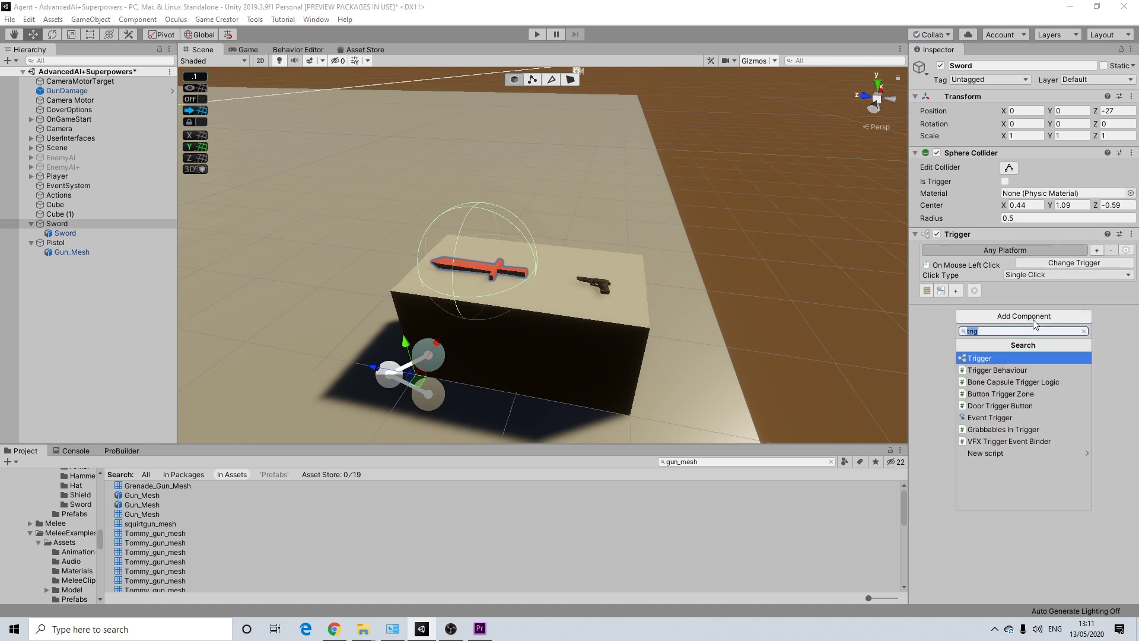
text(act)
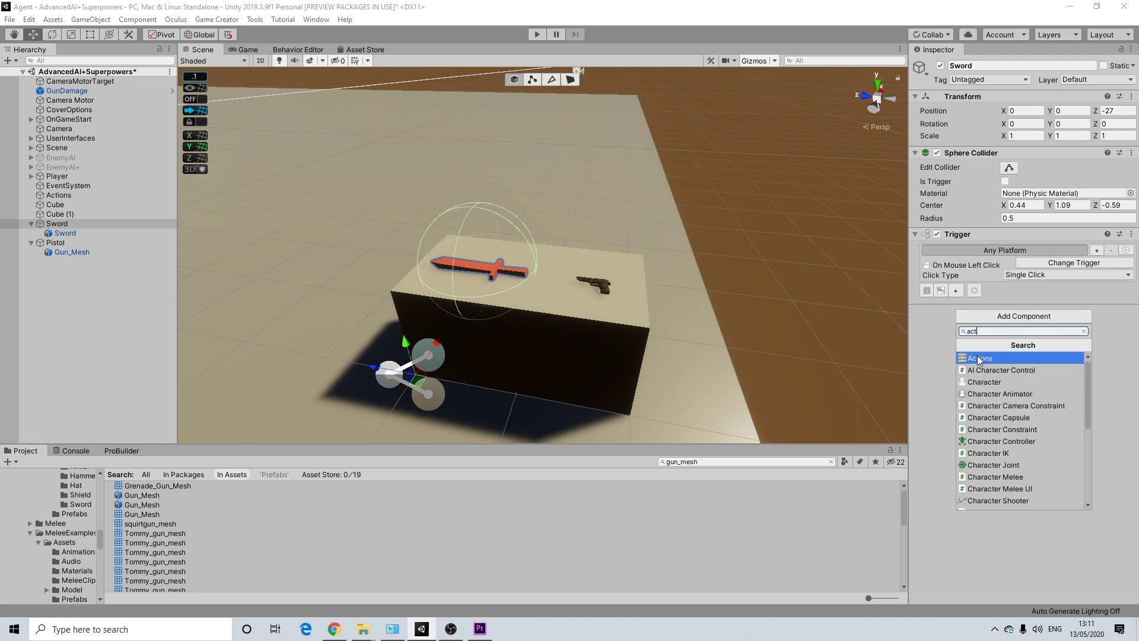
click(977, 358)
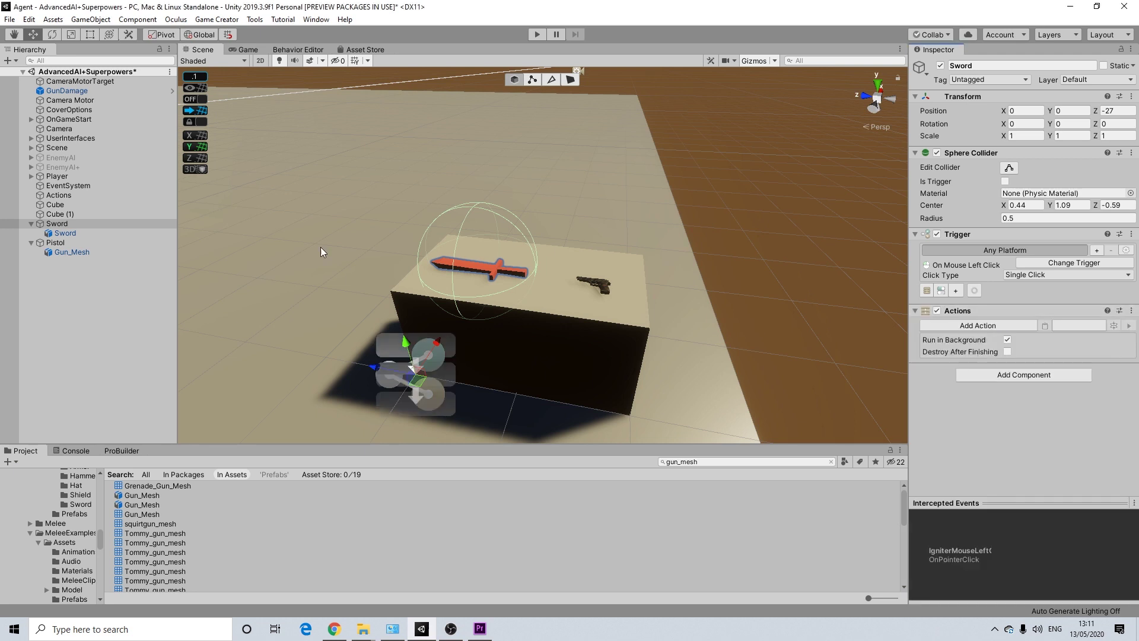
Add an Actions slot to the Sword trigger, replace its generated child object with Sword's own Actions, and enable Destroy After Finishing.
click(929, 291)
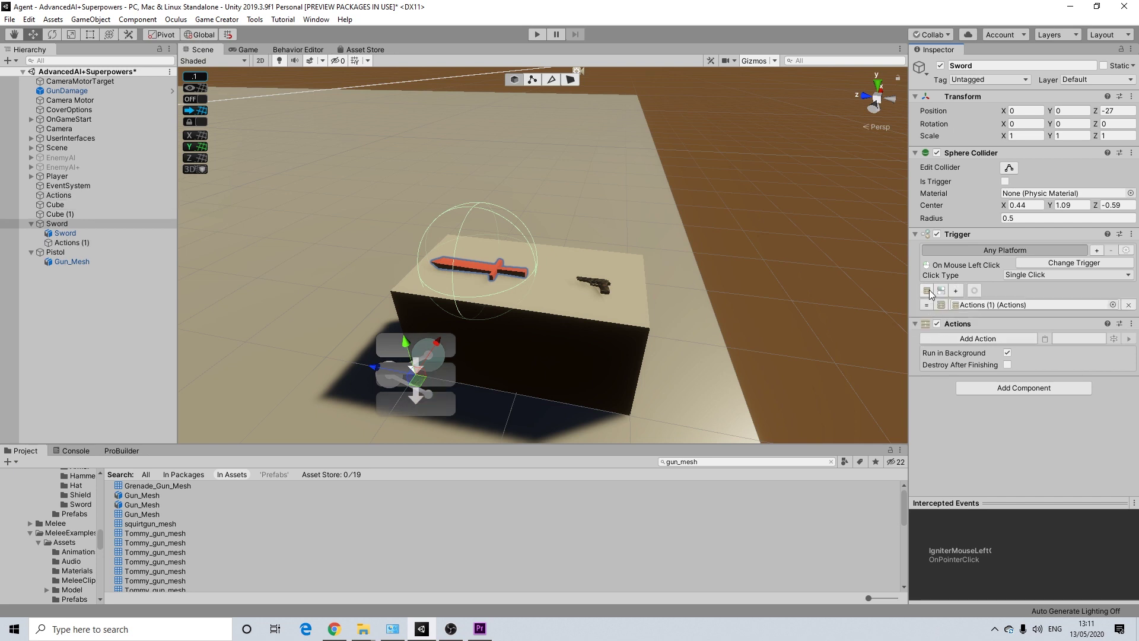
click(69, 241)
key(Delete)
click(55, 224)
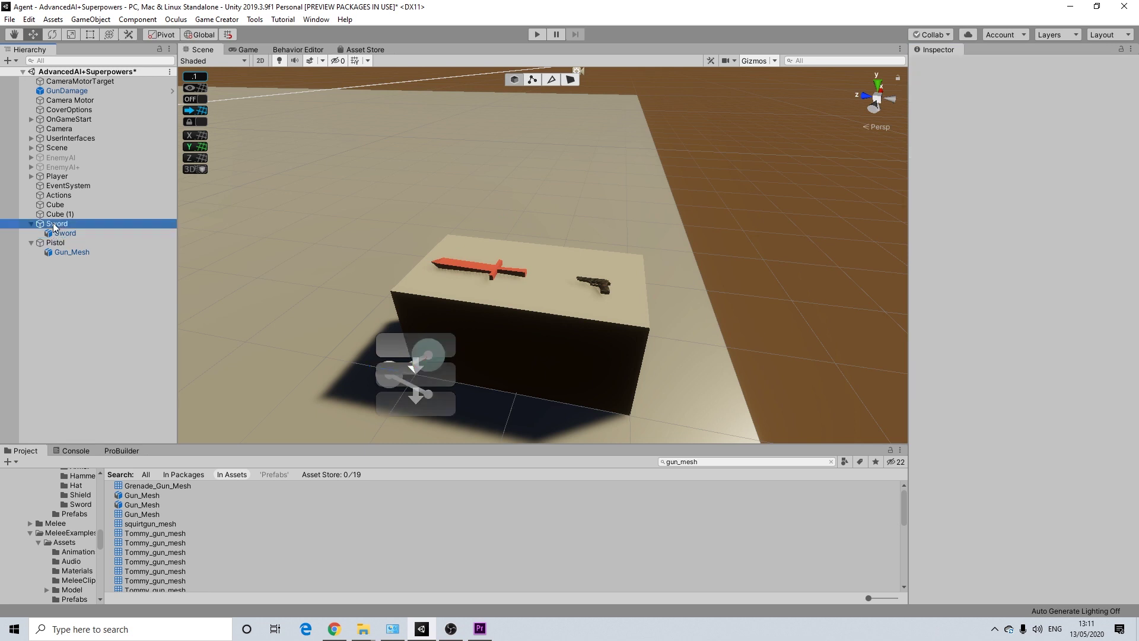
drag(947, 328, 1009, 301)
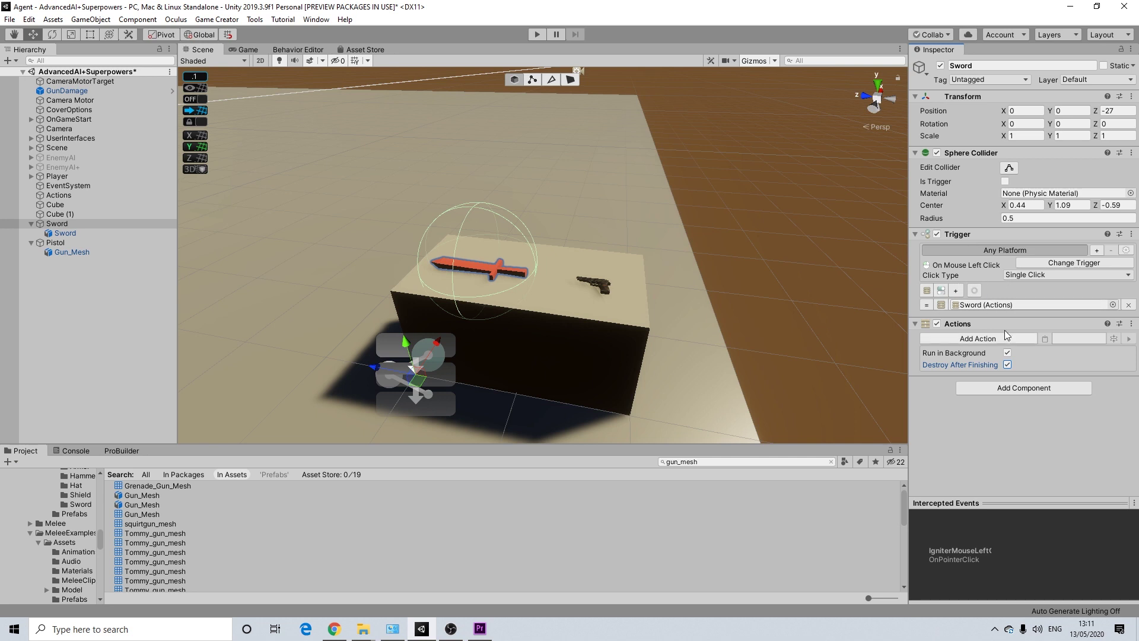
Add an Inventory Item action to Sword that adds 1 Sword item.
click(975, 338)
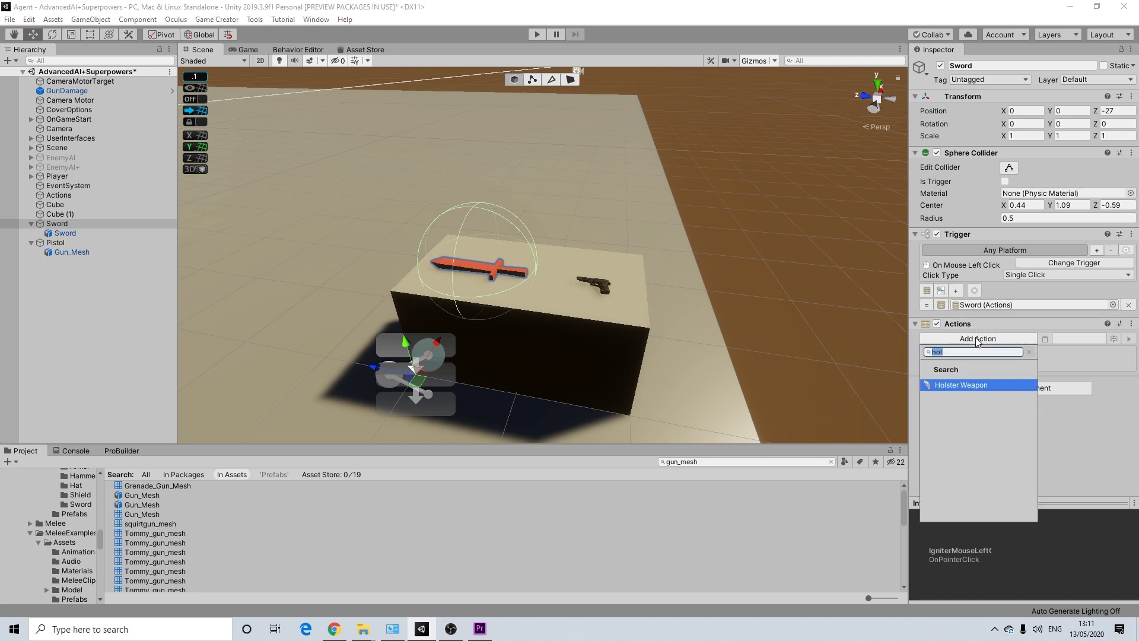
click(1029, 352)
click(956, 468)
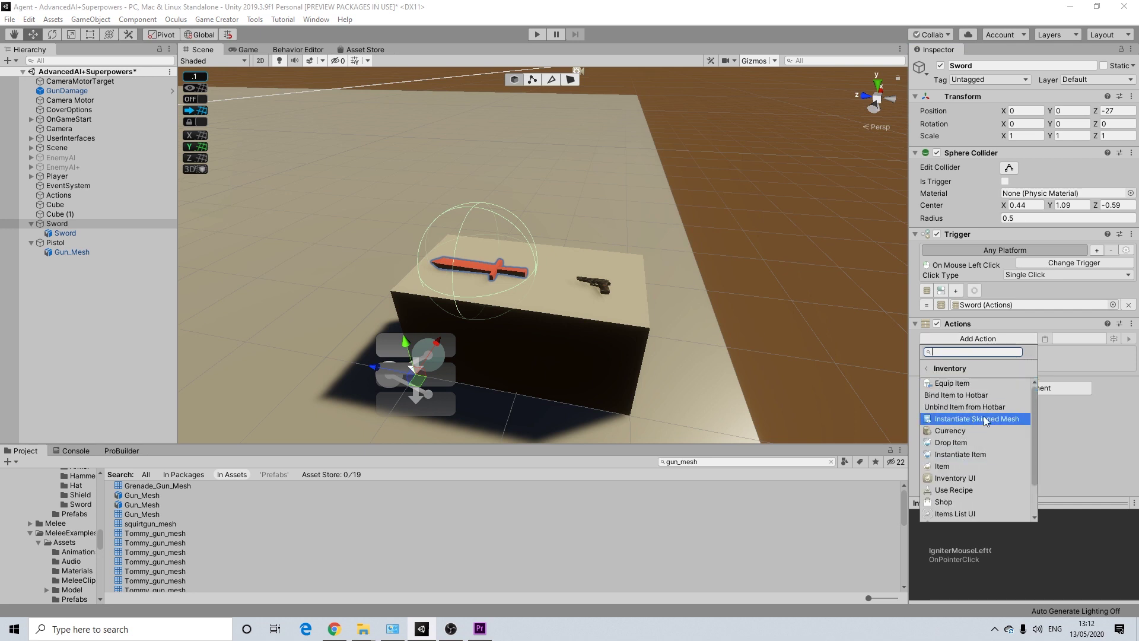
click(956, 466)
click(1025, 363)
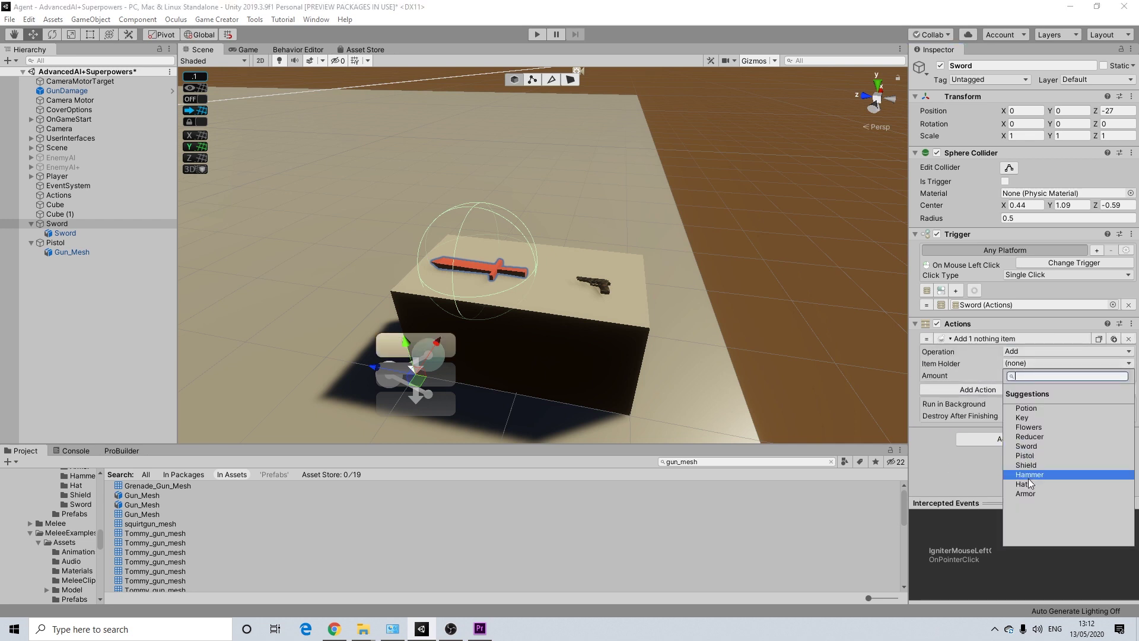
click(1026, 447)
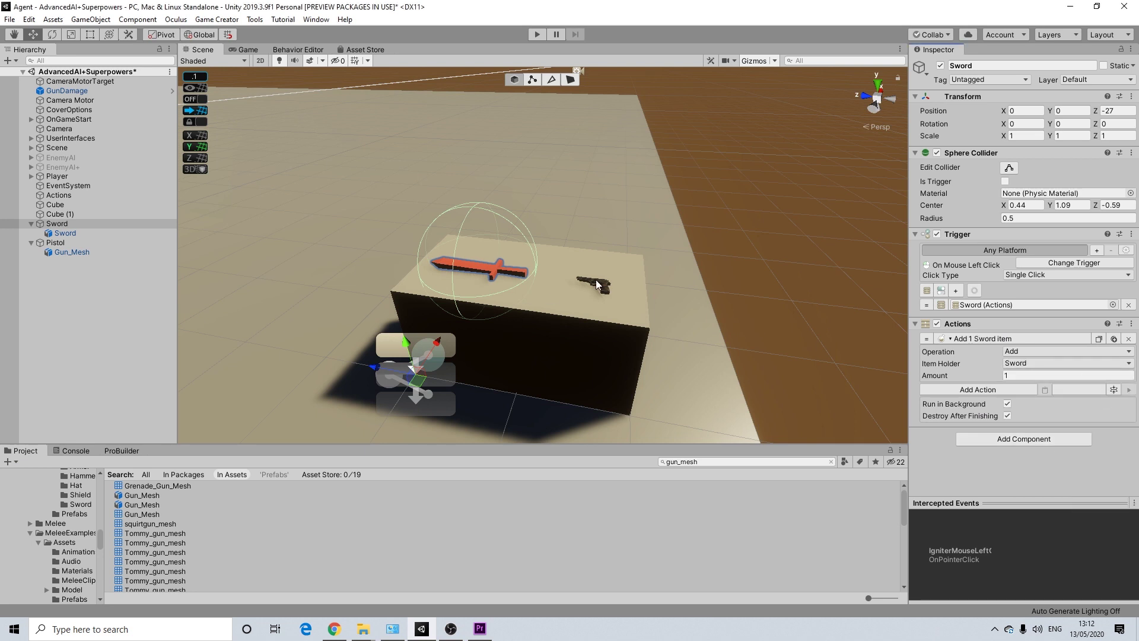
Add a Trigger component to the Pistol object and set it to On Mouse Left Click.
click(83, 243)
click(1056, 239)
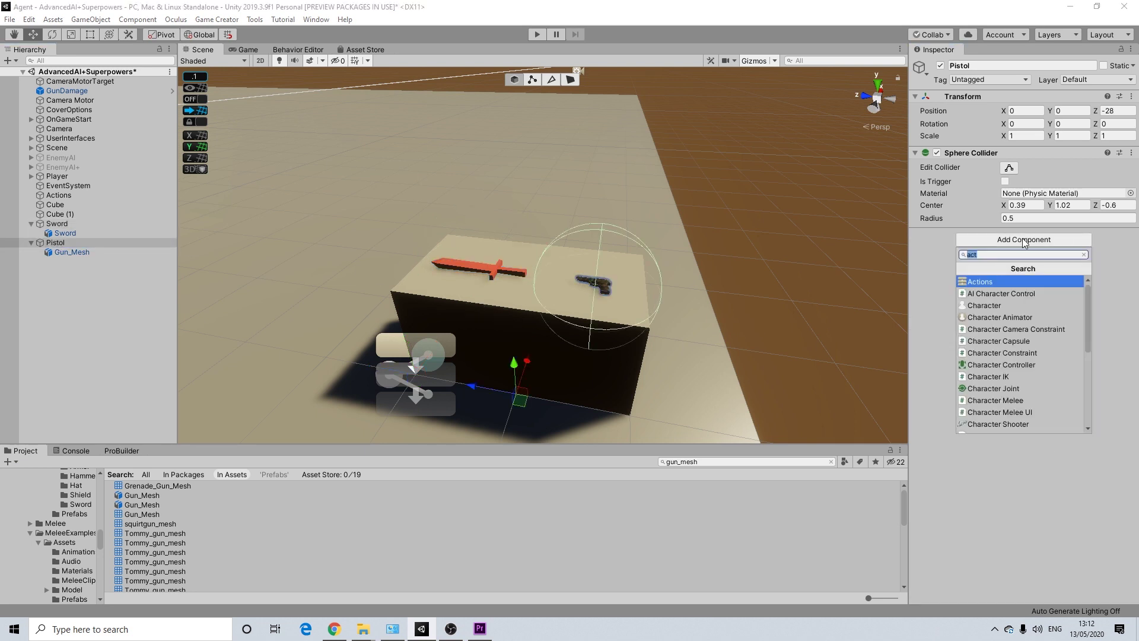
text(trigger)
click(994, 282)
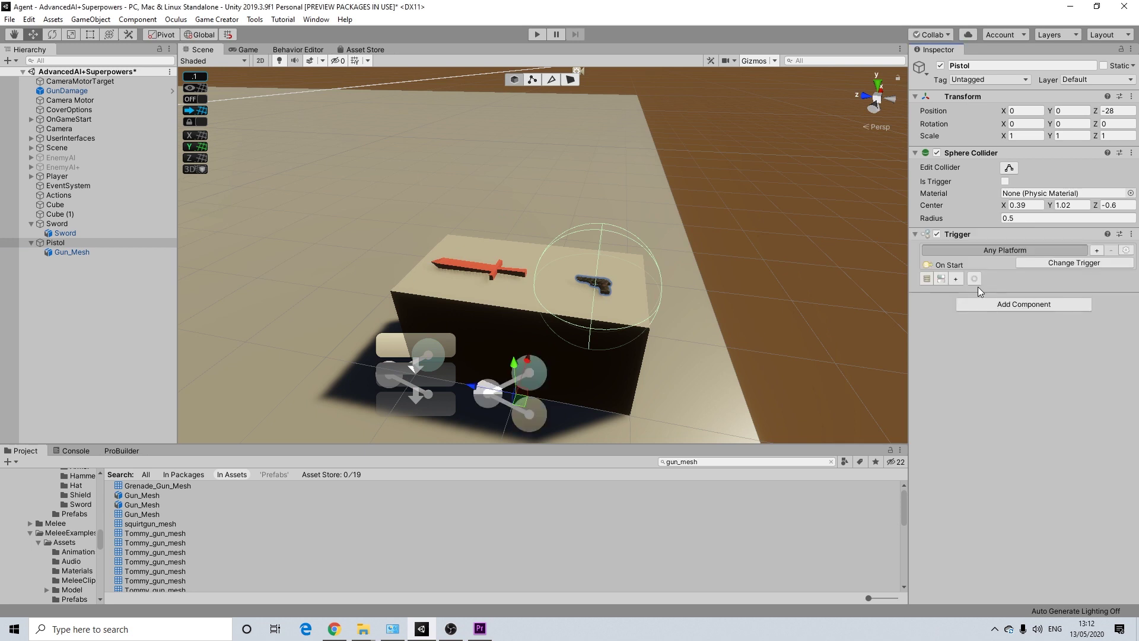
click(1040, 268)
click(1059, 371)
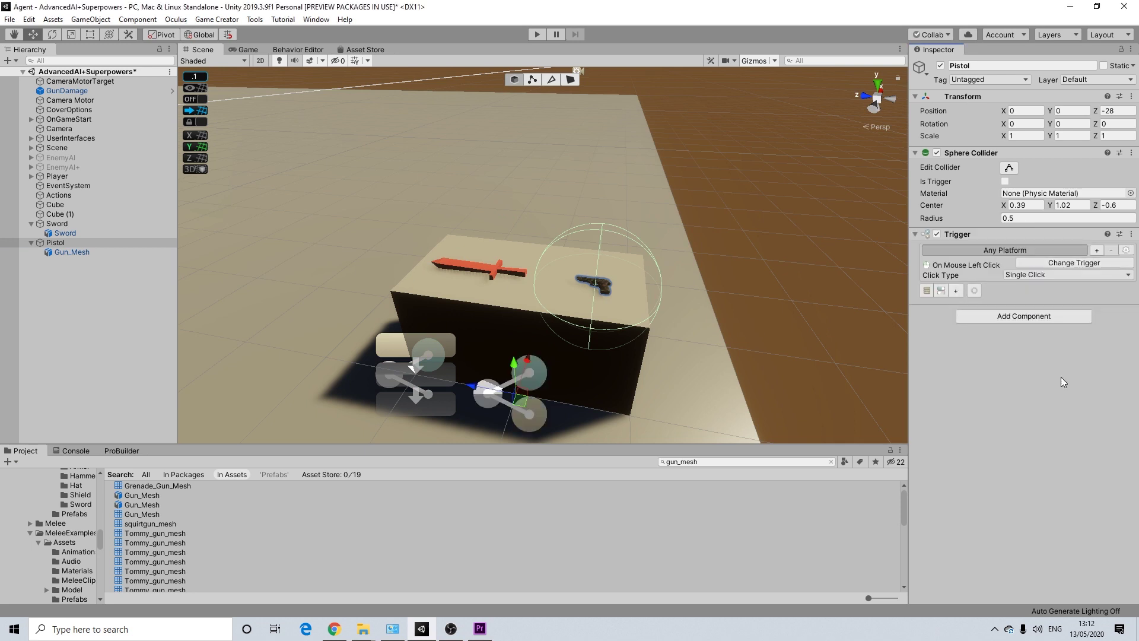
Add an Actions slot to the Pistol trigger and an Actions component to Pistol, deleting the generated child Actions object.
click(927, 290)
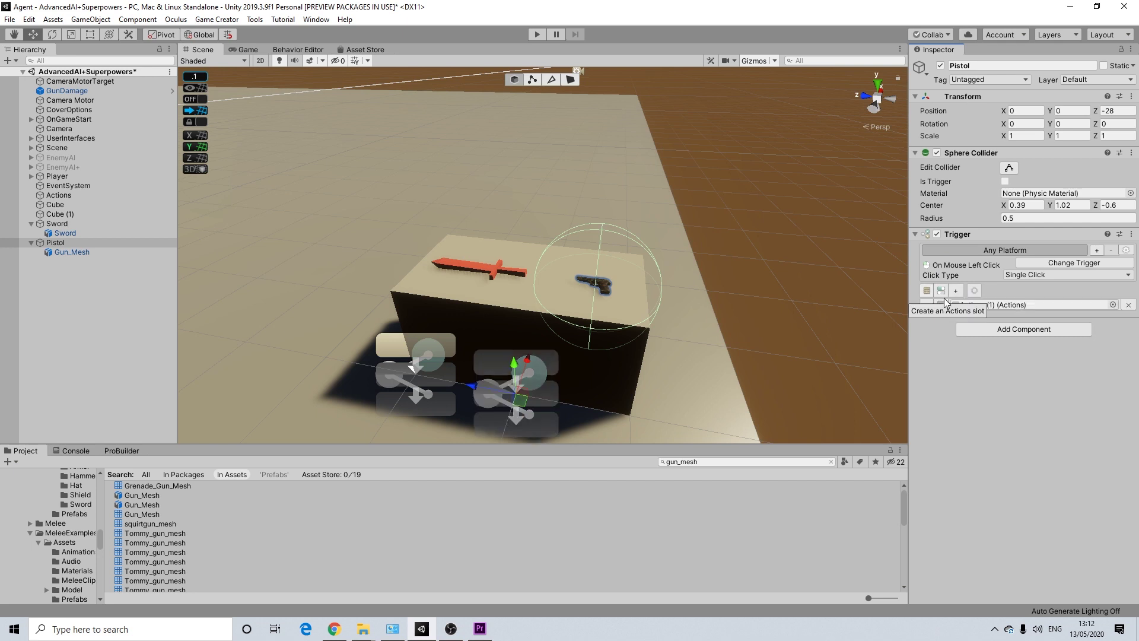
click(1019, 328)
text(act)
click(989, 372)
click(70, 260)
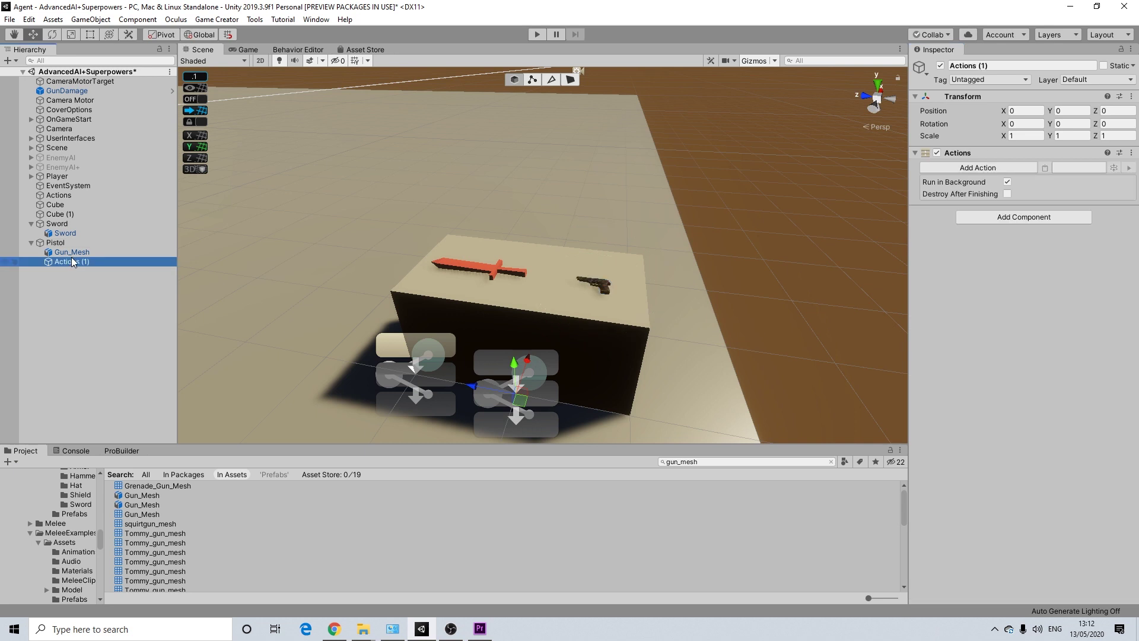
key(Delete)
click(53, 243)
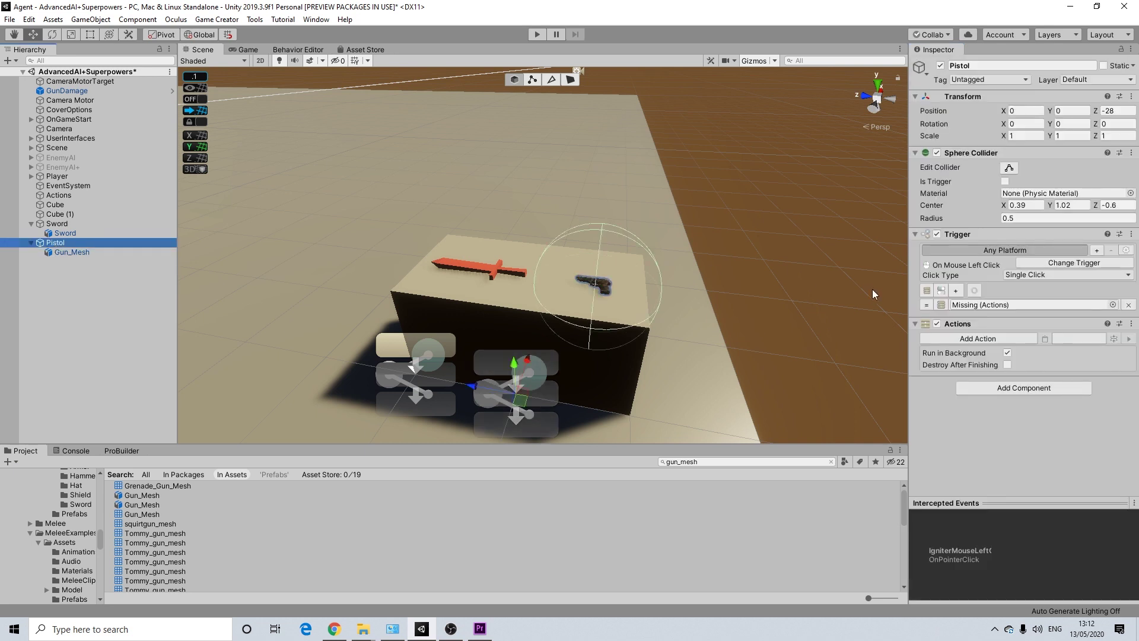
Add an Inventory Item action to Pistol that adds 1 Pistol item.
click(983, 338)
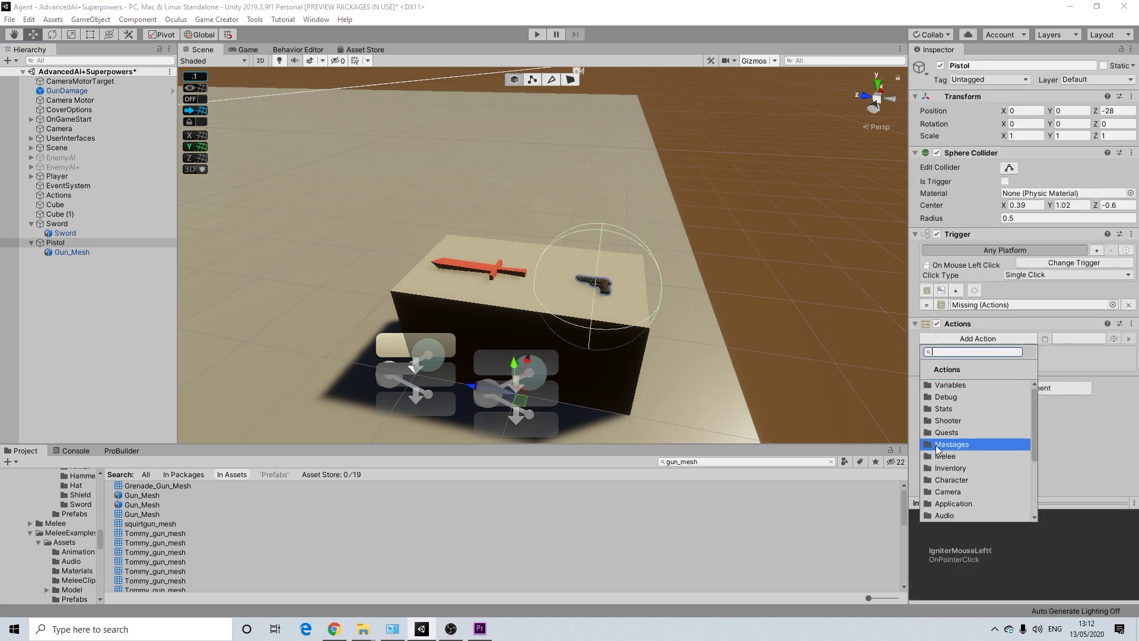
click(949, 467)
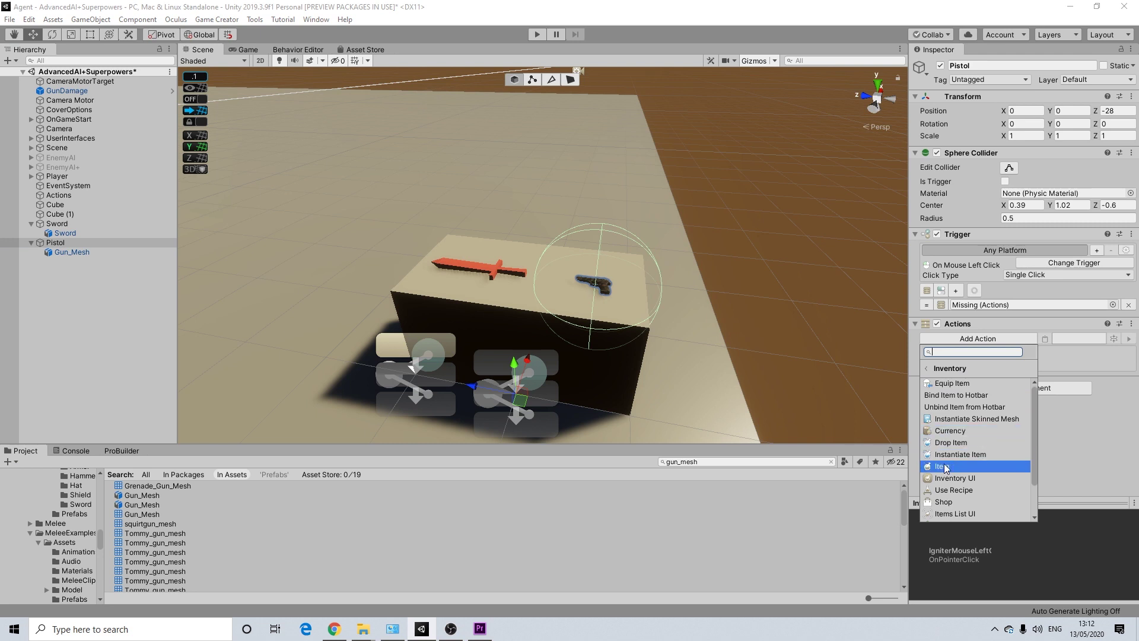
click(942, 466)
click(1056, 363)
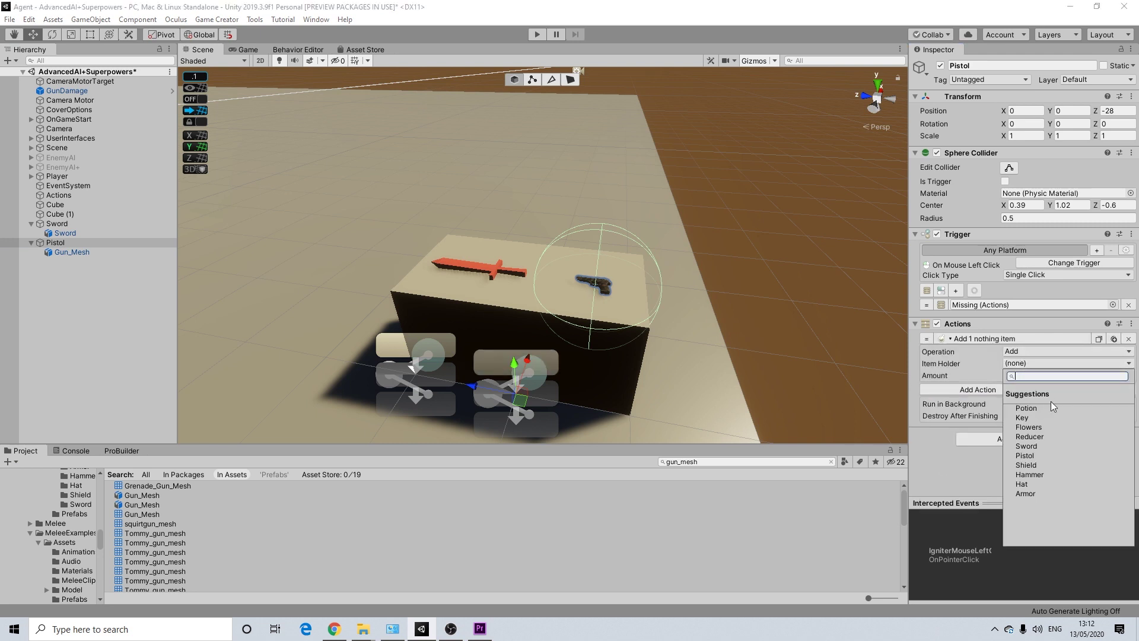
click(1030, 456)
Add a Give Ammo action to Pistol that adds 7 rounds of 1911Bullets to the Player.
click(975, 393)
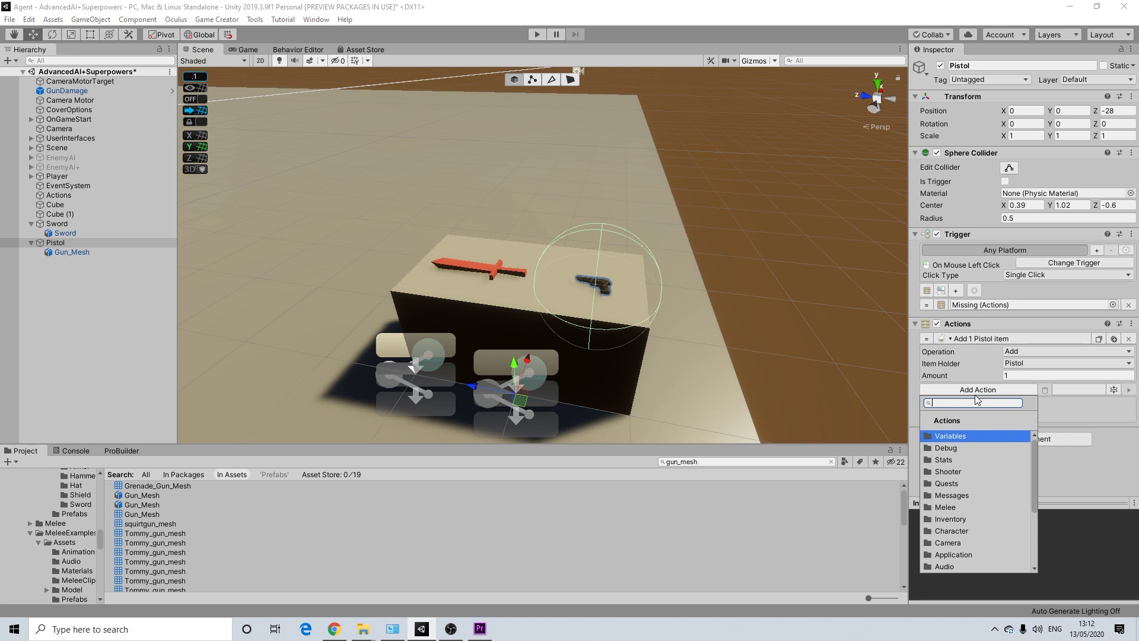
text(amm)
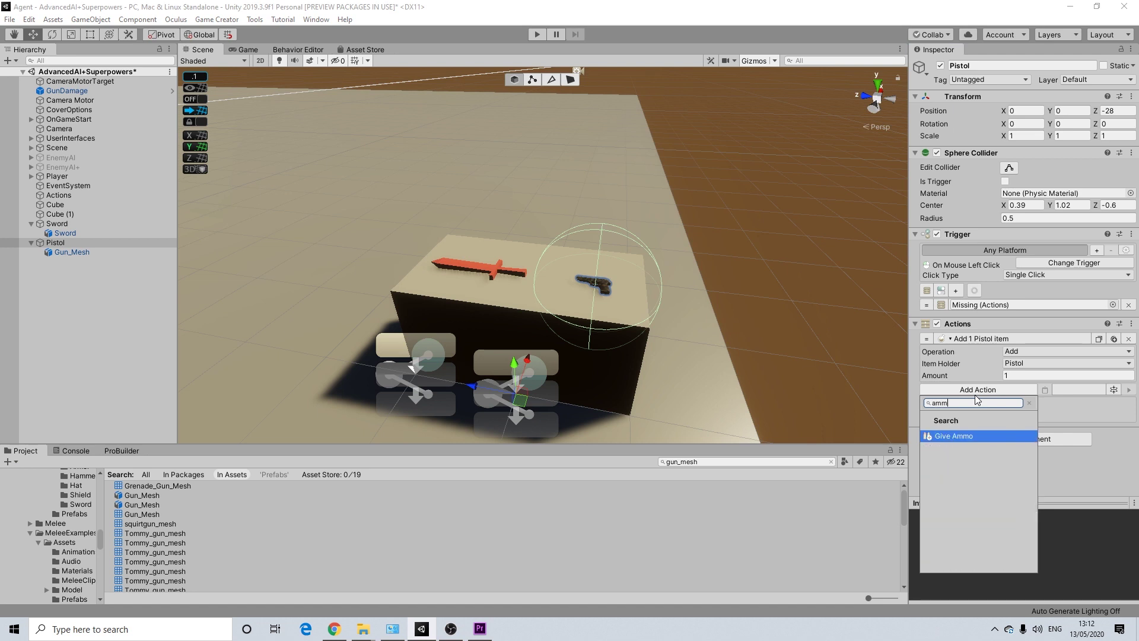
click(976, 436)
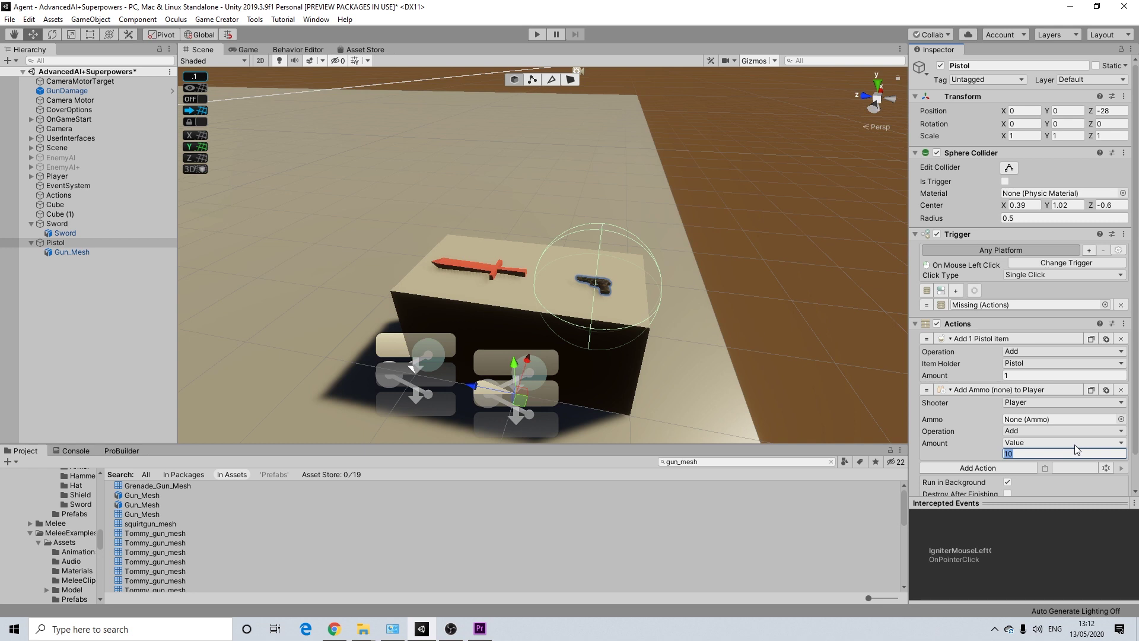
text(7)
scroll(995, 413, down, 3)
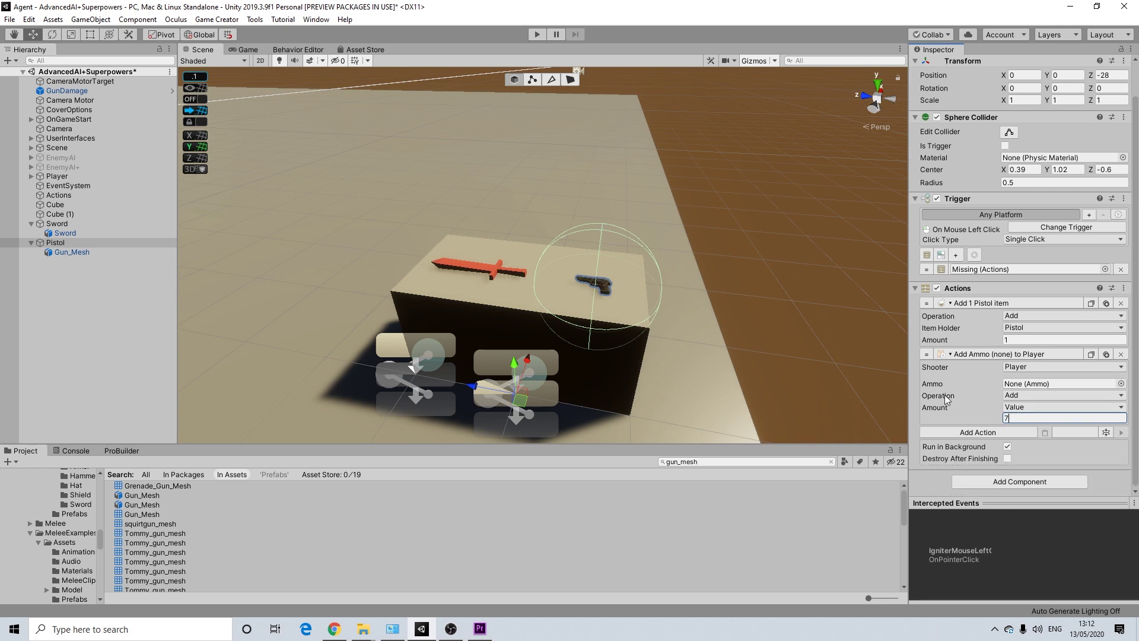
alt+drag(760, 214, 719, 211)
click(1121, 383)
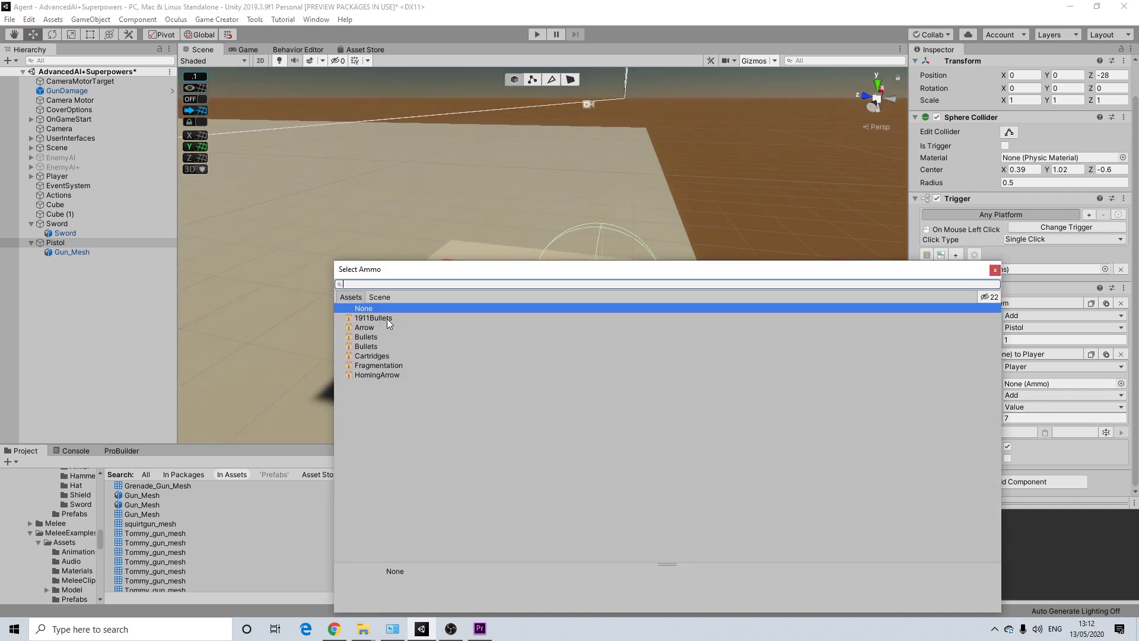
click(388, 318)
click(995, 270)
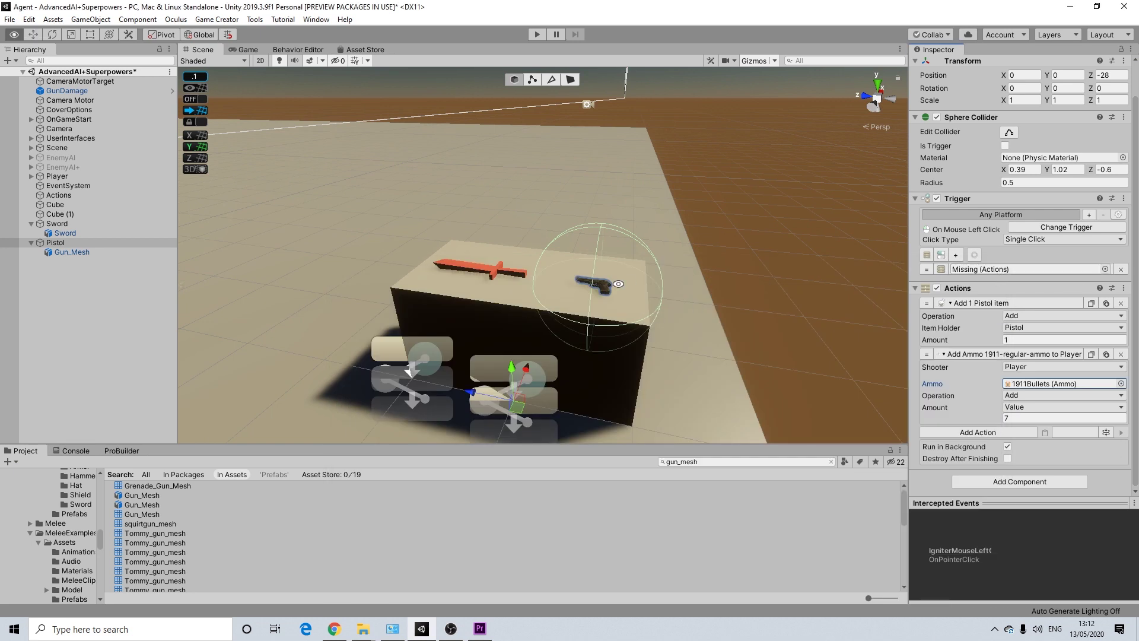
alt+drag(618, 283, 658, 263)
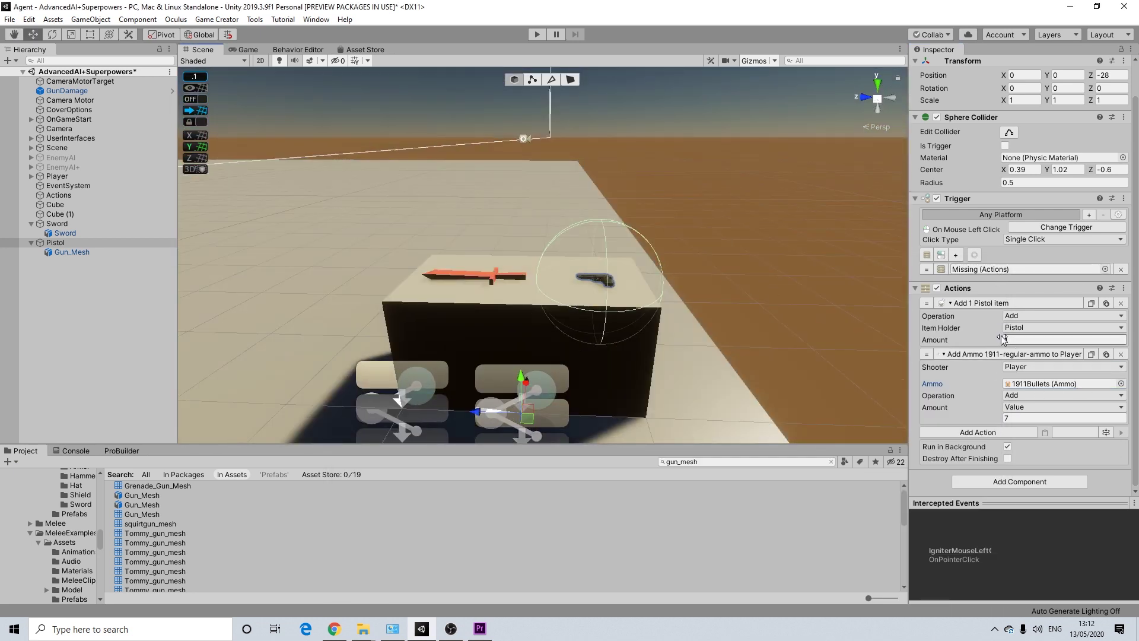
Assign the Pistol's own Actions component to the missing Actions slot of its Trigger.
drag(973, 289, 985, 270)
alt+drag(693, 263, 584, 196)
alt+drag(703, 216, 779, 198)
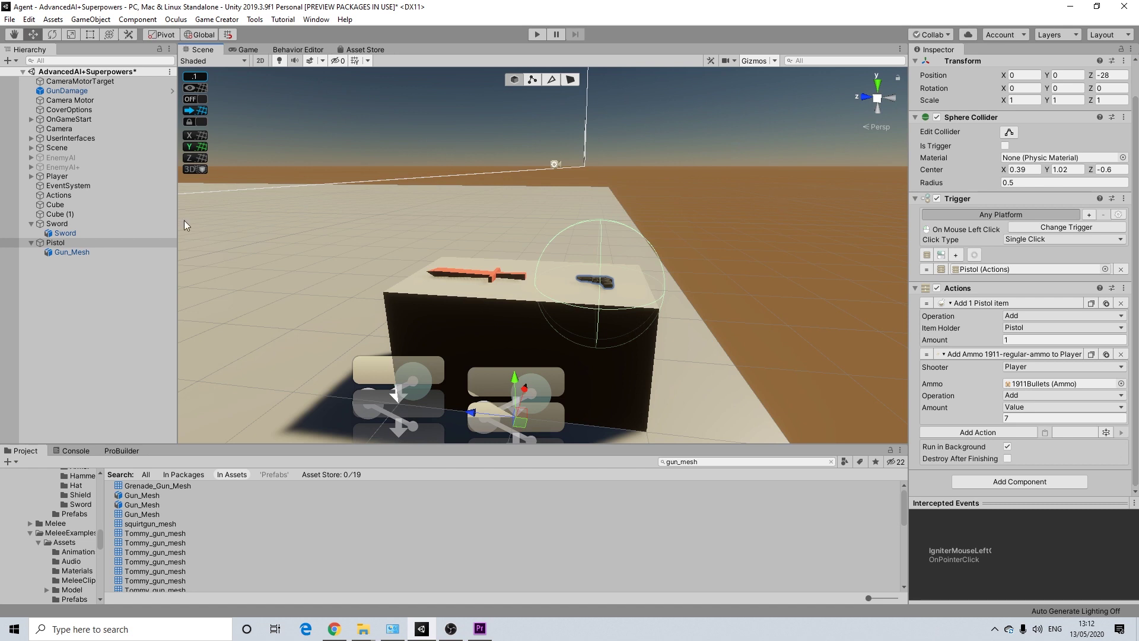
Compare the Collider, Trigger and Actions settings of the Sword and Pistol objects.
click(58, 223)
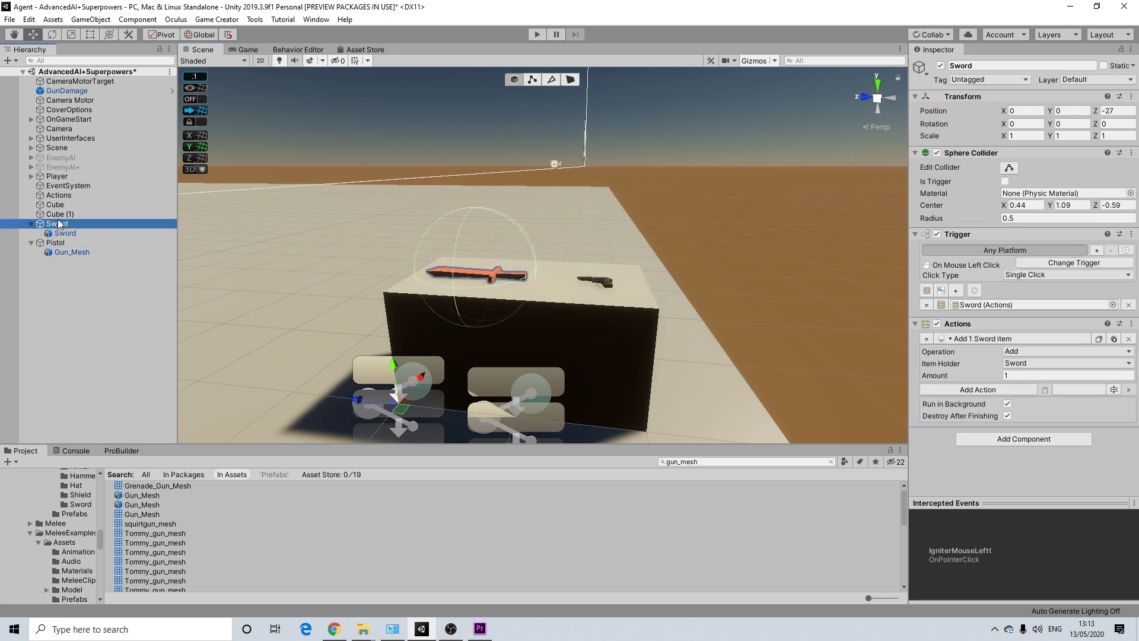
click(56, 242)
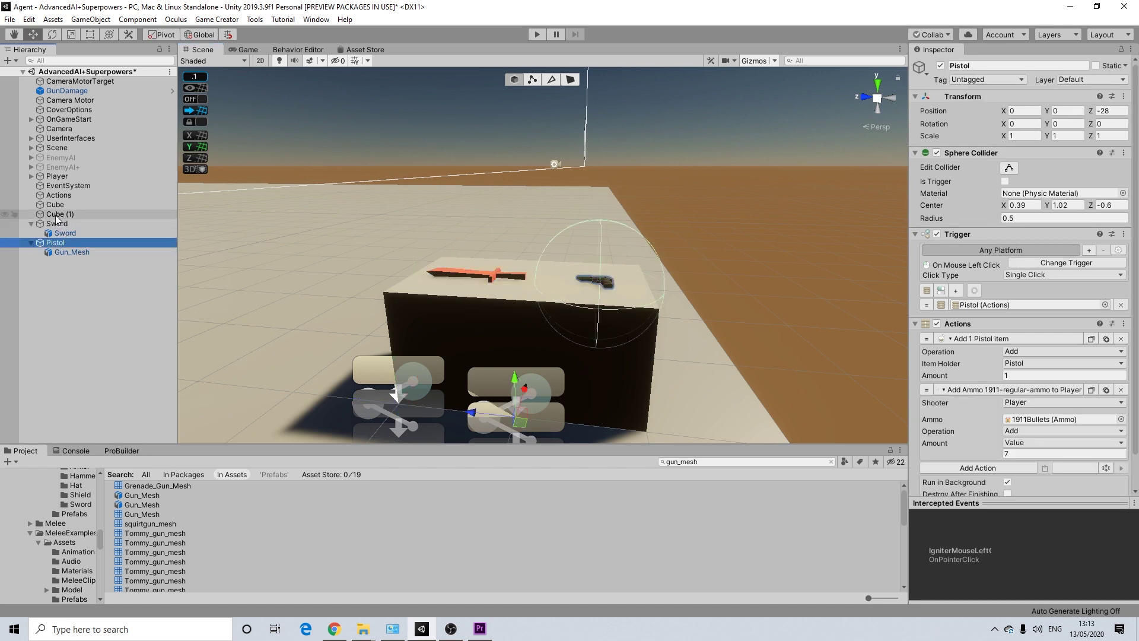
click(55, 214)
click(57, 224)
click(55, 242)
click(57, 223)
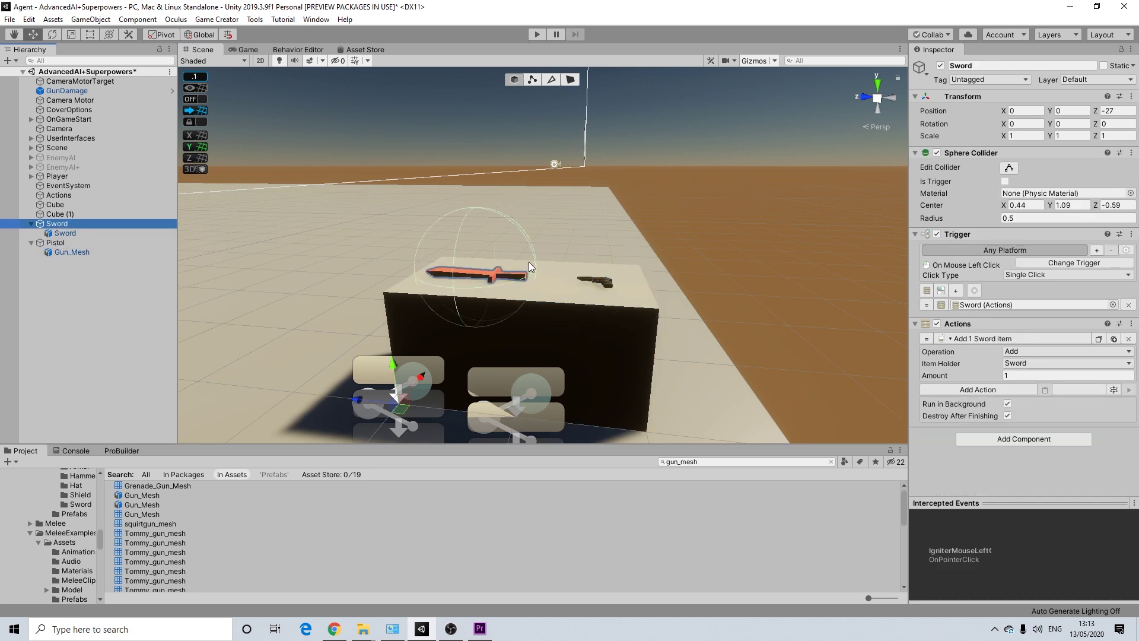
alt+drag(515, 250, 515, 198)
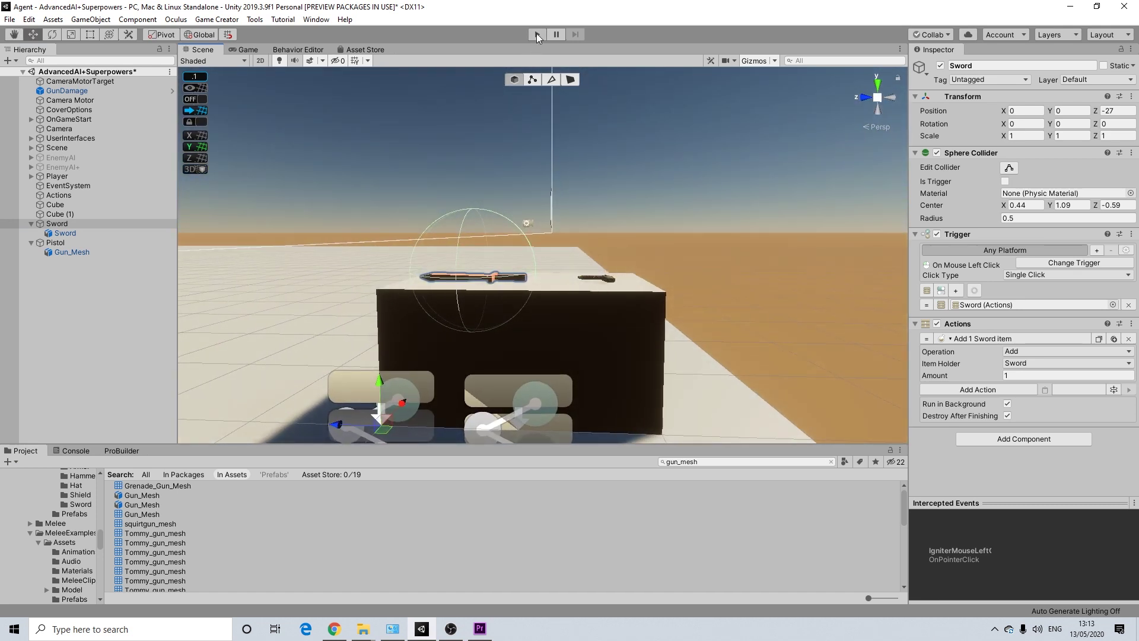
alt+drag(492, 273, 498, 278)
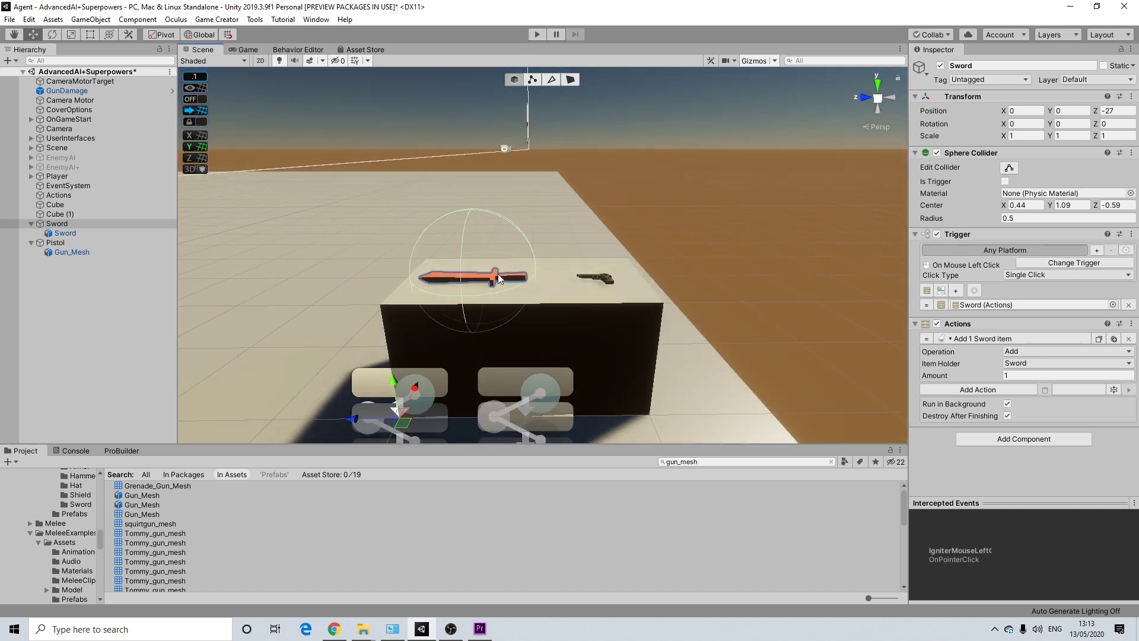
Run the game, walk the character to the table and pick up the sword and the pistol.
click(536, 35)
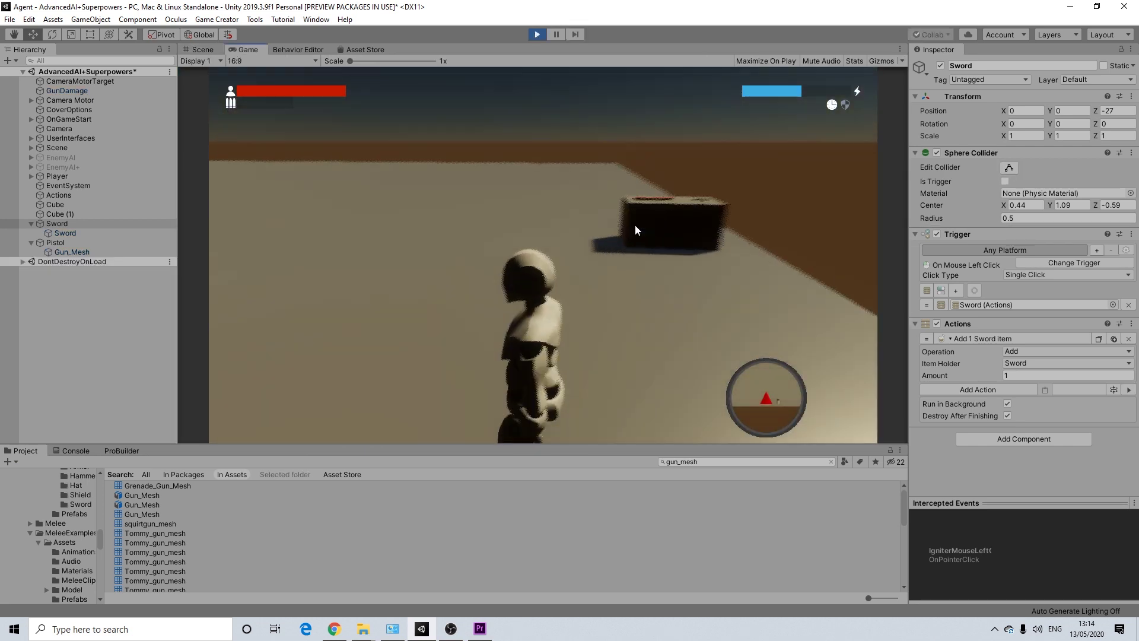
key(w)
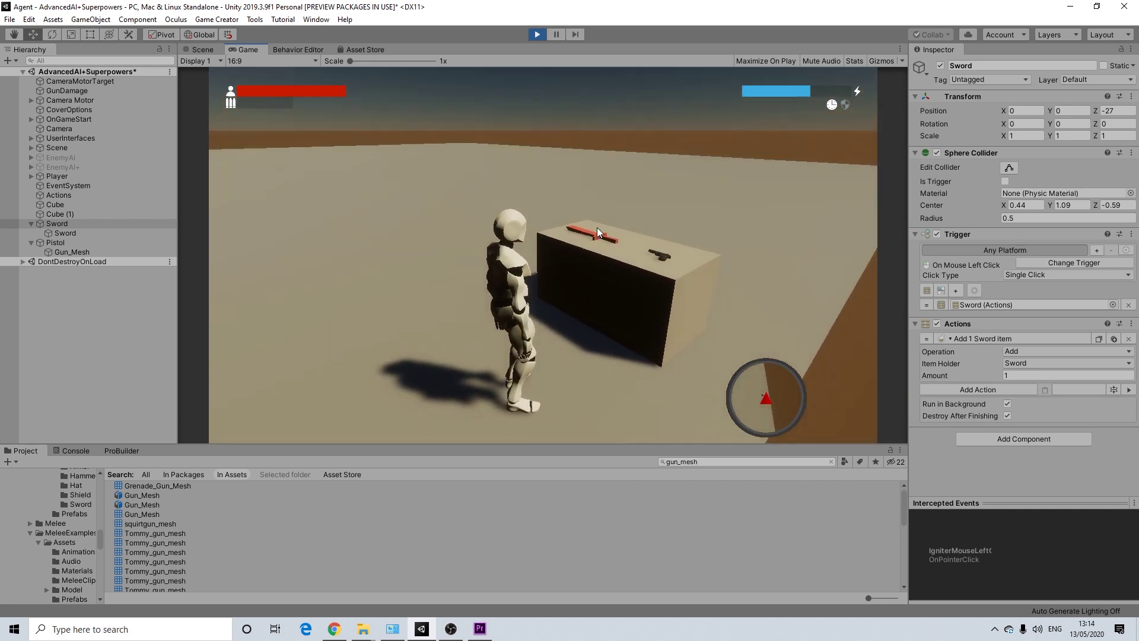
click(600, 229)
mouse_move(599, 229)
right_down()
mouse_move(627, 236)
mouse_move(614, 233)
right_up()
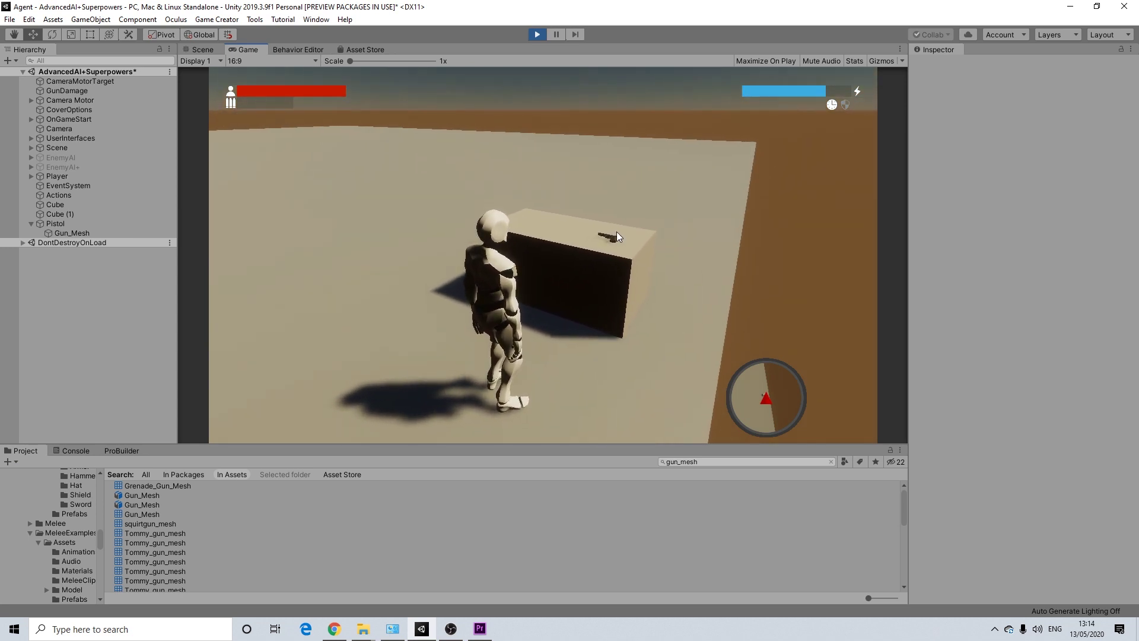
key(w)
right_drag(618, 233, 649, 241)
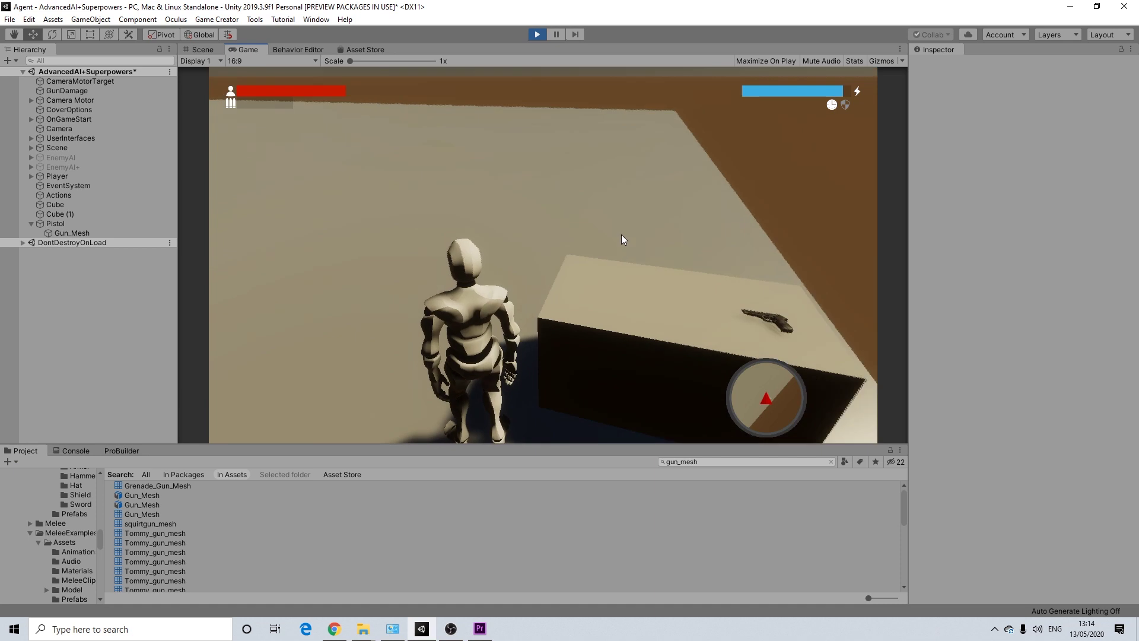
Equip the sword from the inventory's weapons category, resume the game and test its attacks.
key(Escape)
click(740, 118)
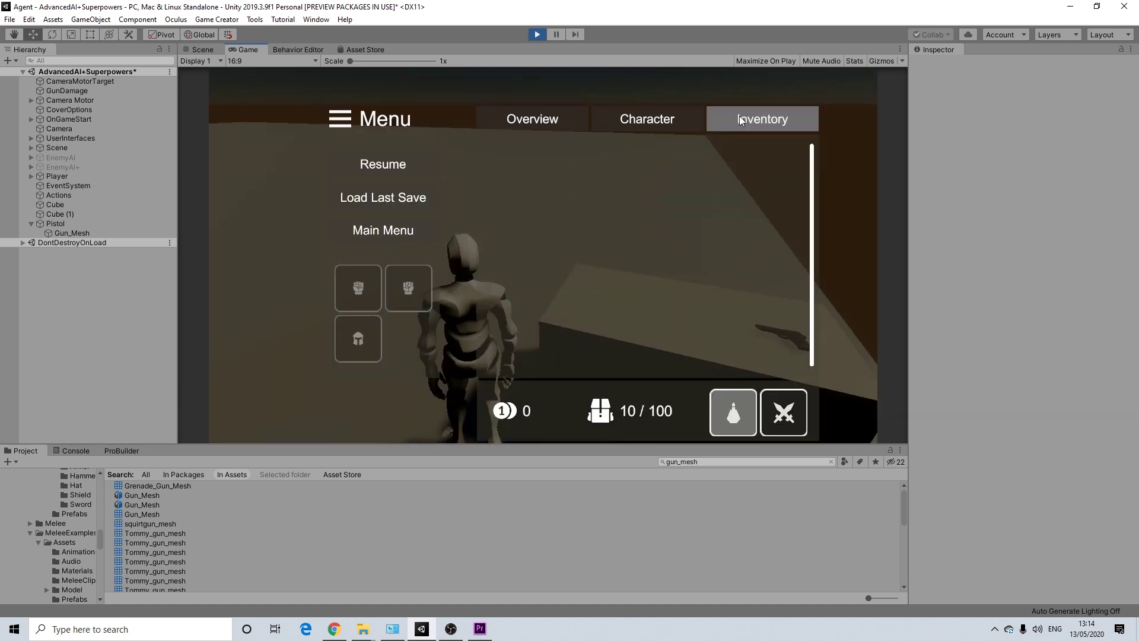
click(783, 413)
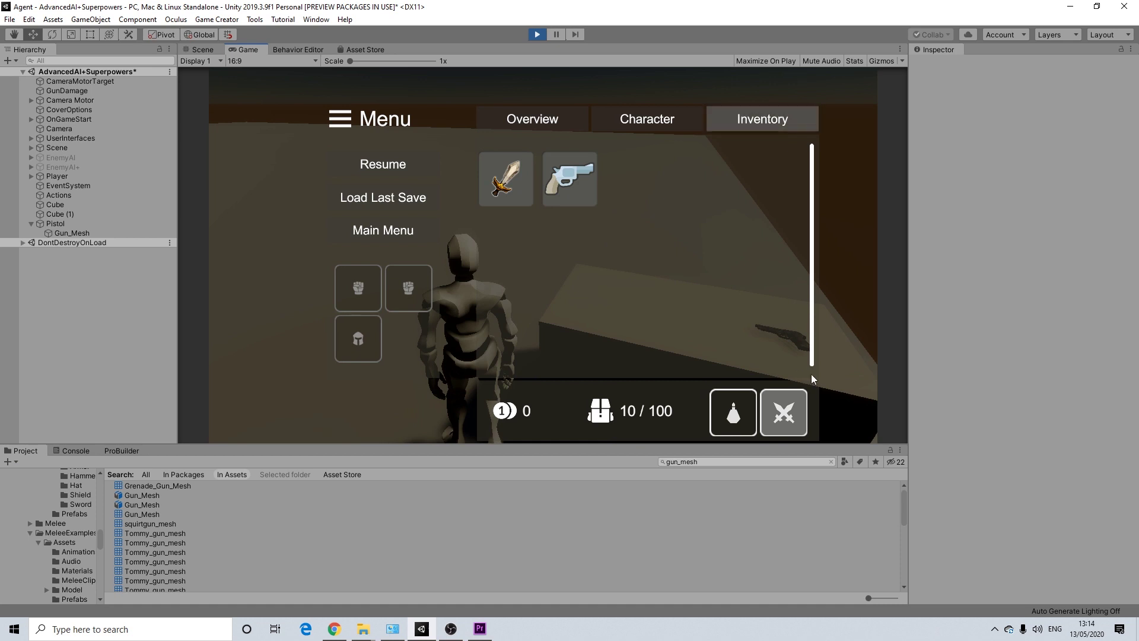
click(513, 186)
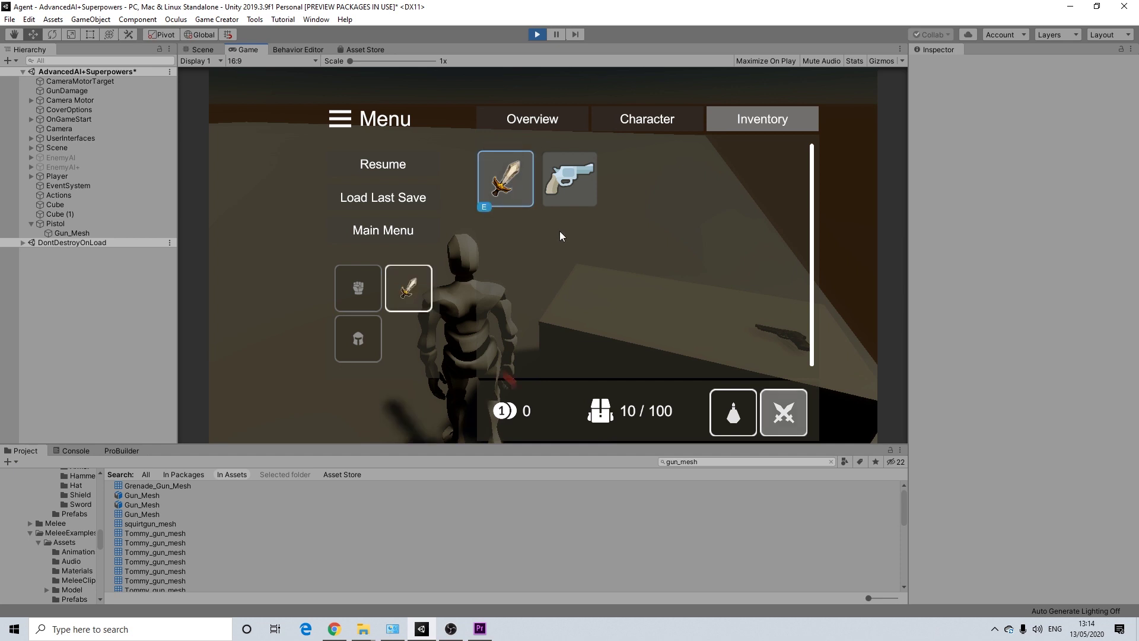
click(389, 169)
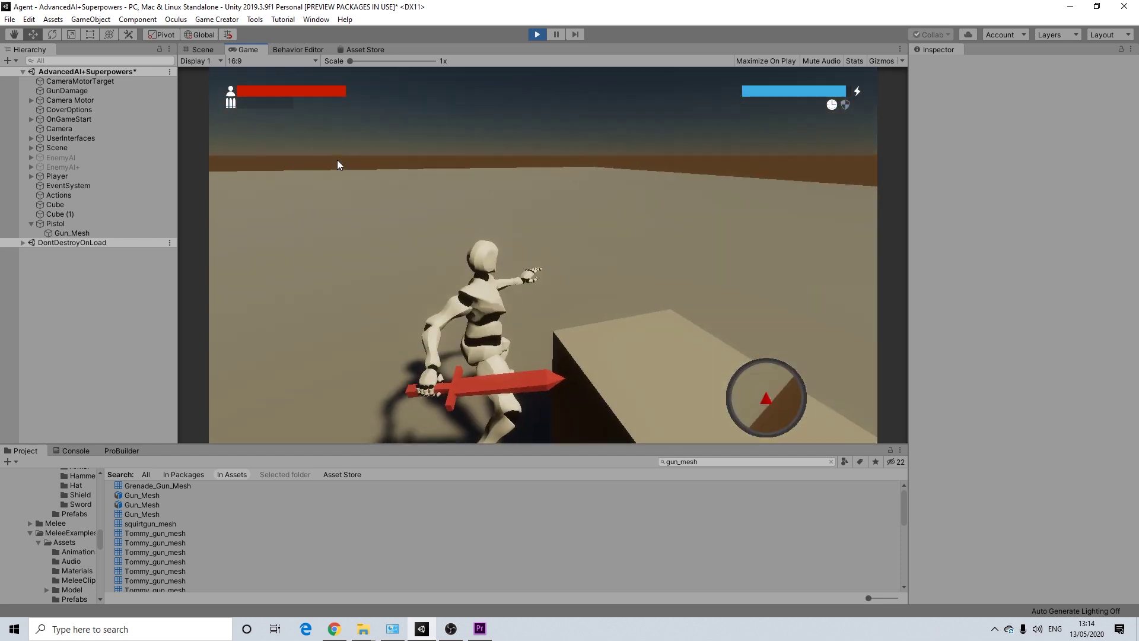
click(325, 159)
click(326, 159)
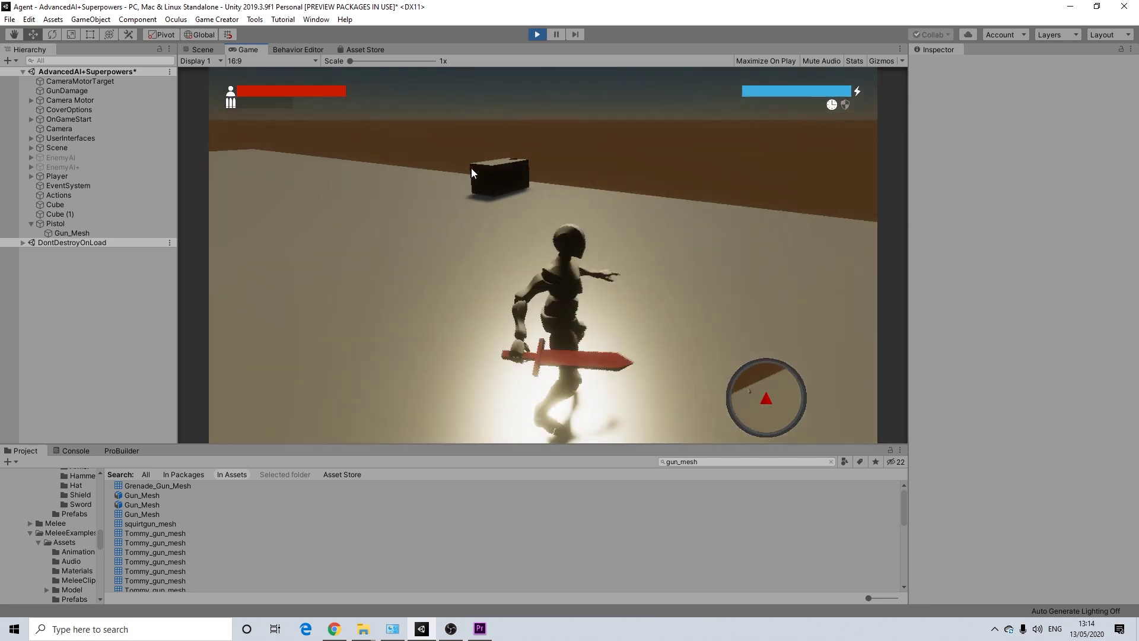
Unequip the sword through the inventory, resume the game and walk the character forward.
key(Escape)
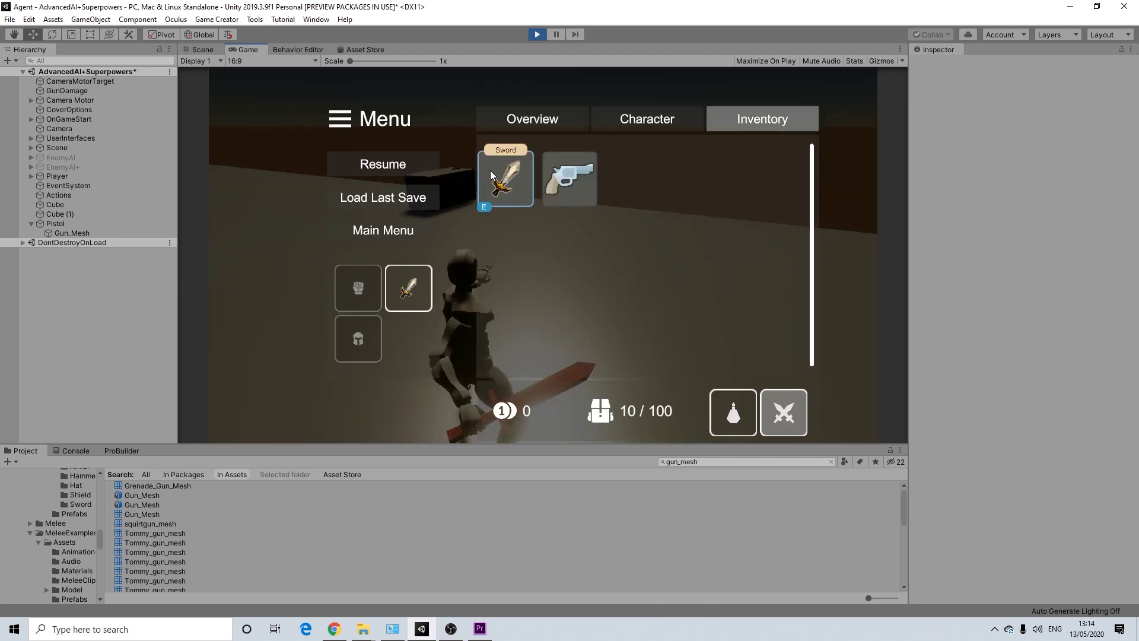
click(491, 173)
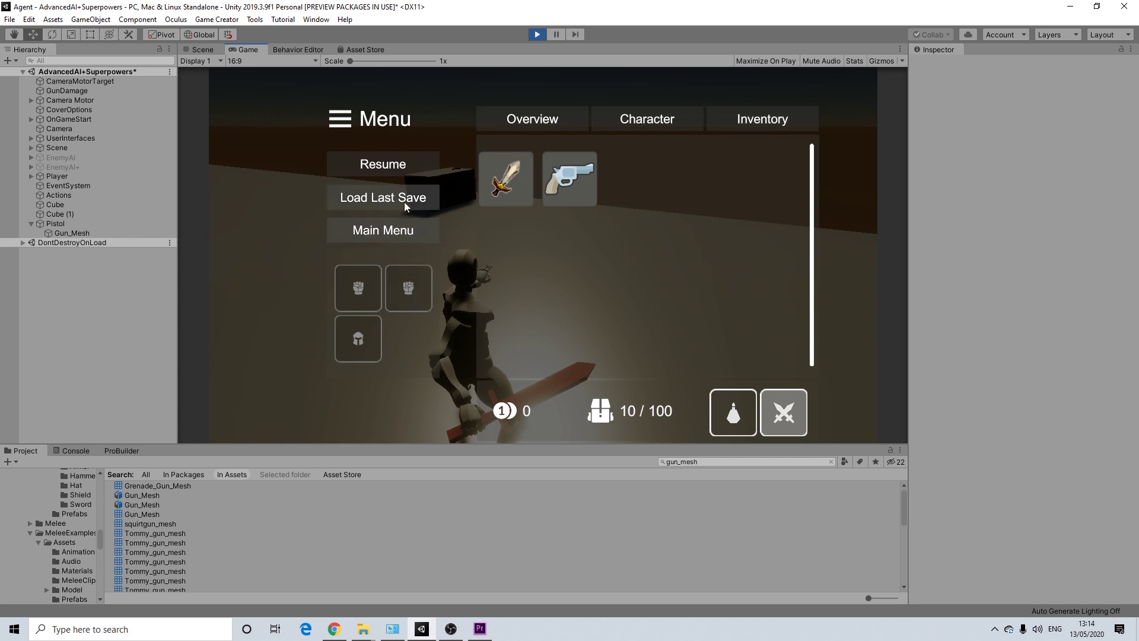
click(394, 171)
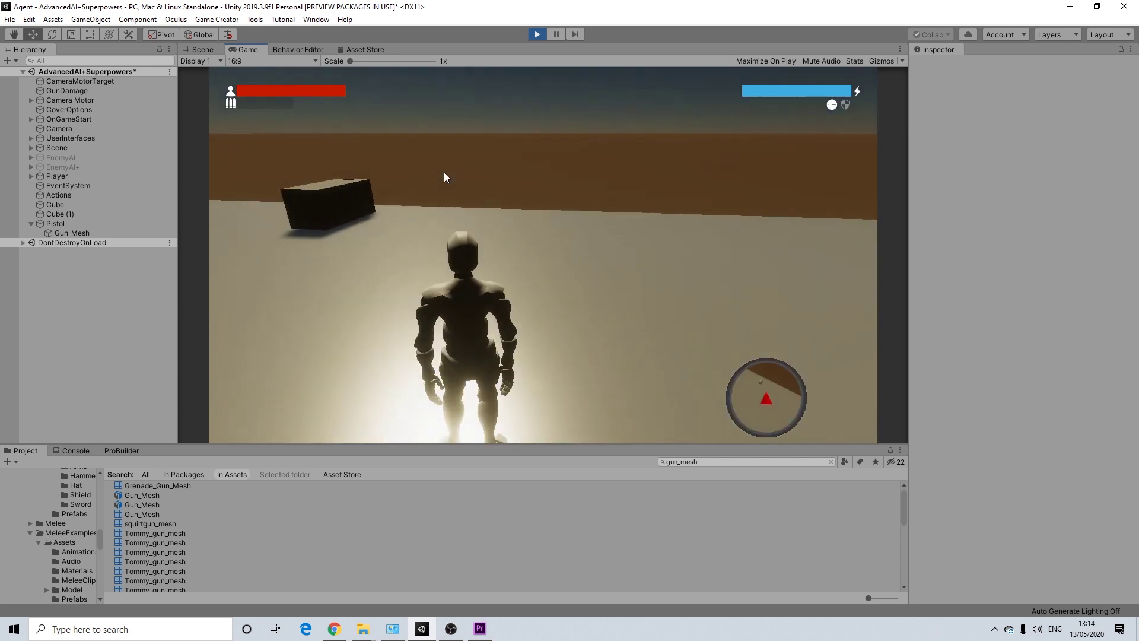
key(w)
Equip the pistol from the inventory, resume the game and test aiming, reloading and firing it.
key(Escape)
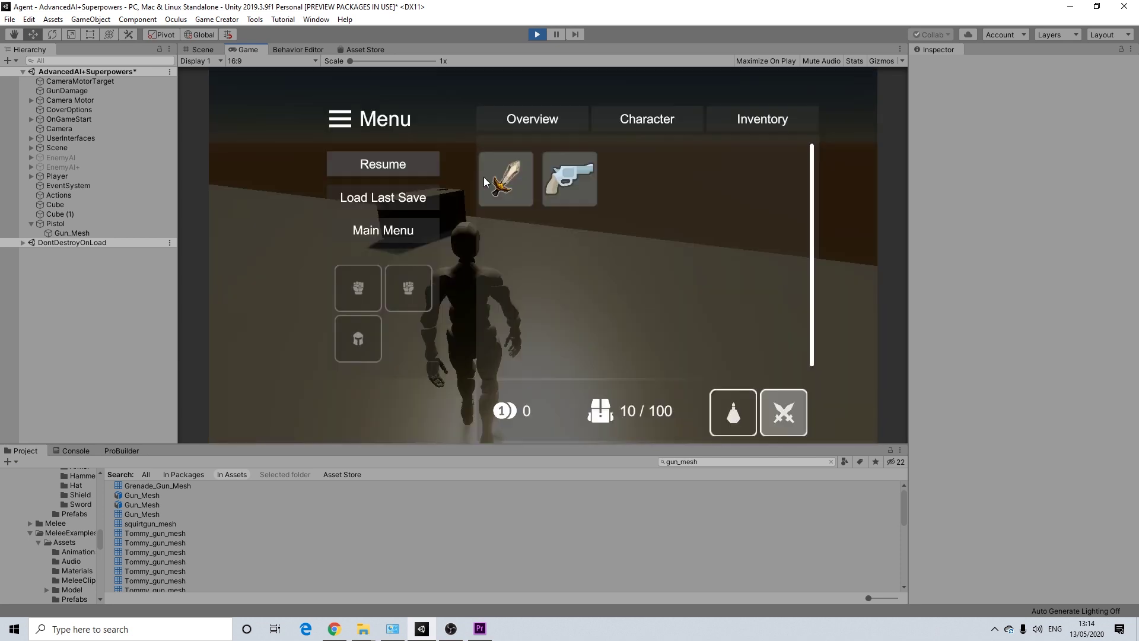
click(550, 178)
click(404, 170)
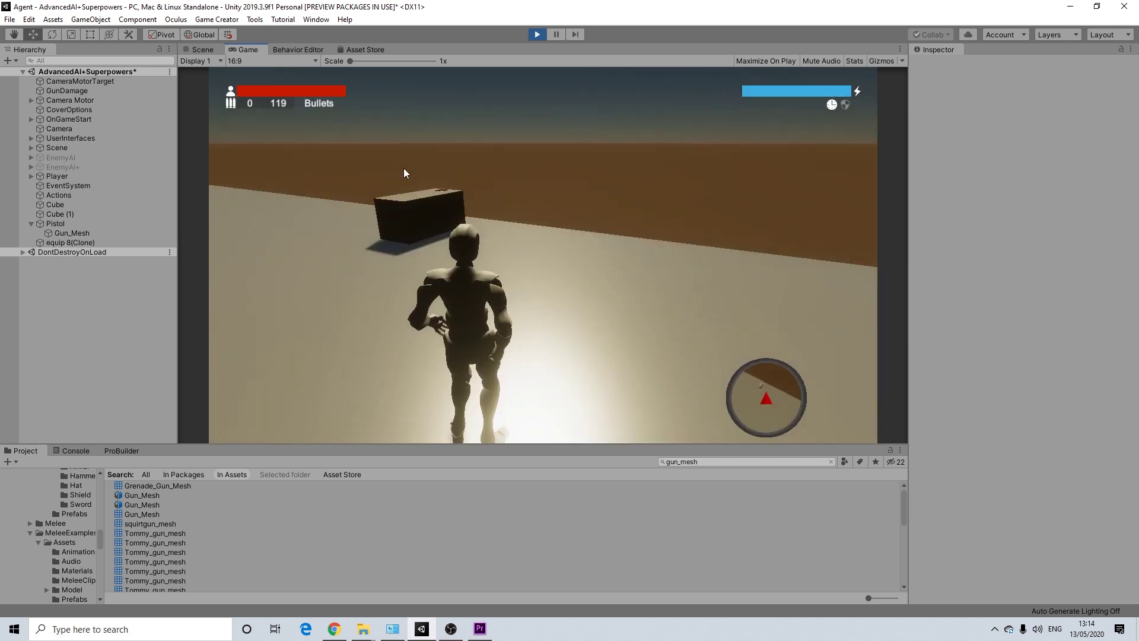
right_click(404, 169)
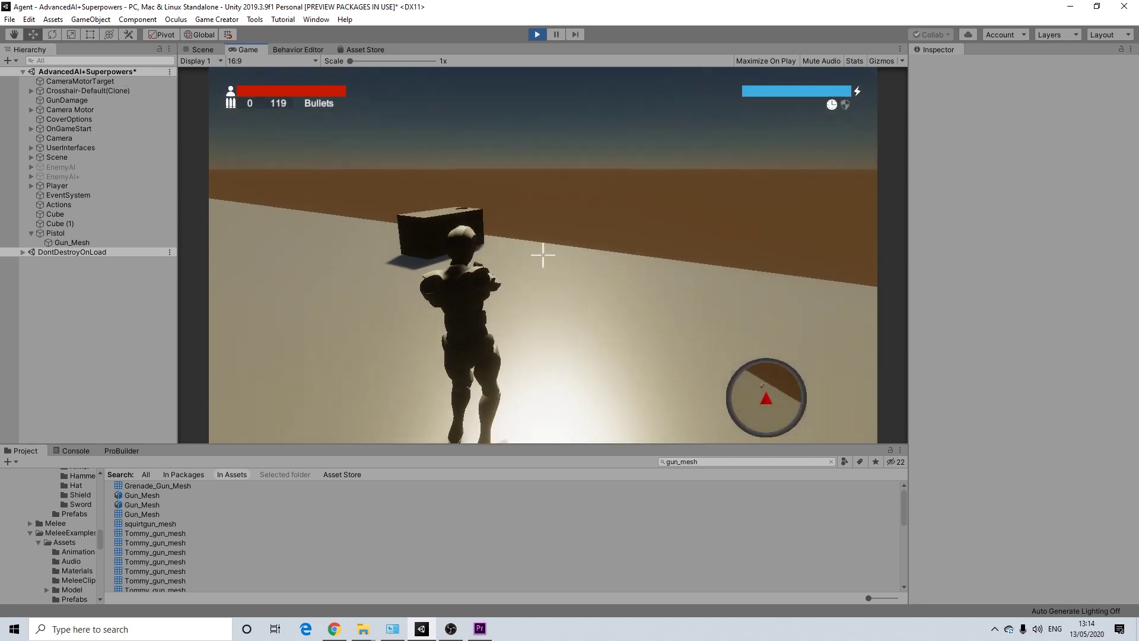
key(r)
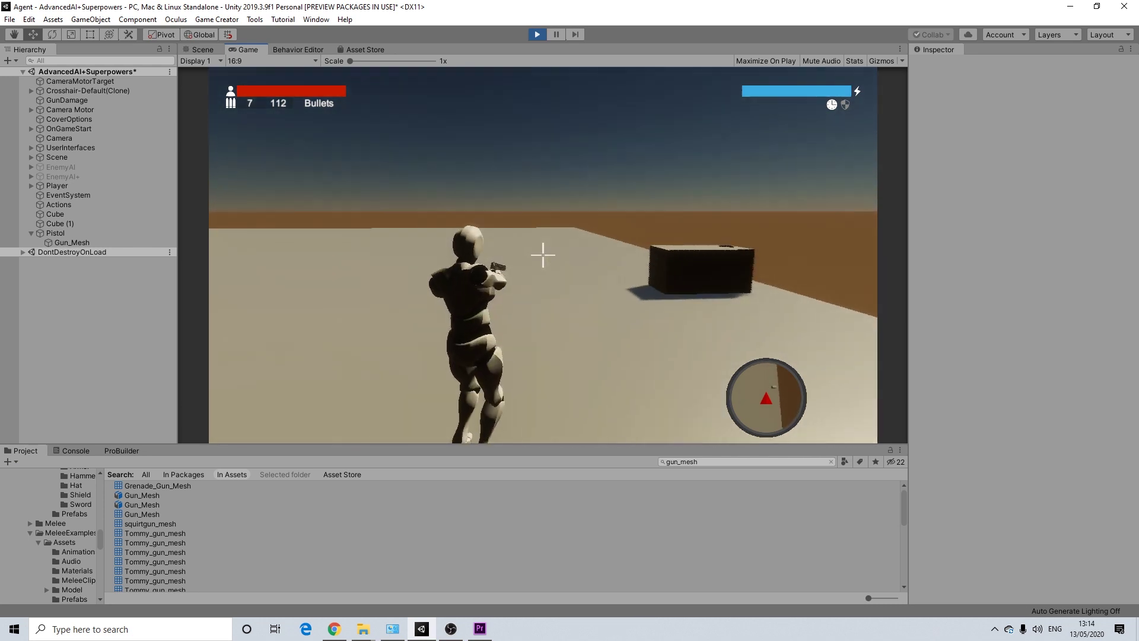
click(542, 255)
Switch from the equipped pistol to the sword in the inventory and resume the game.
key(Escape)
key(i)
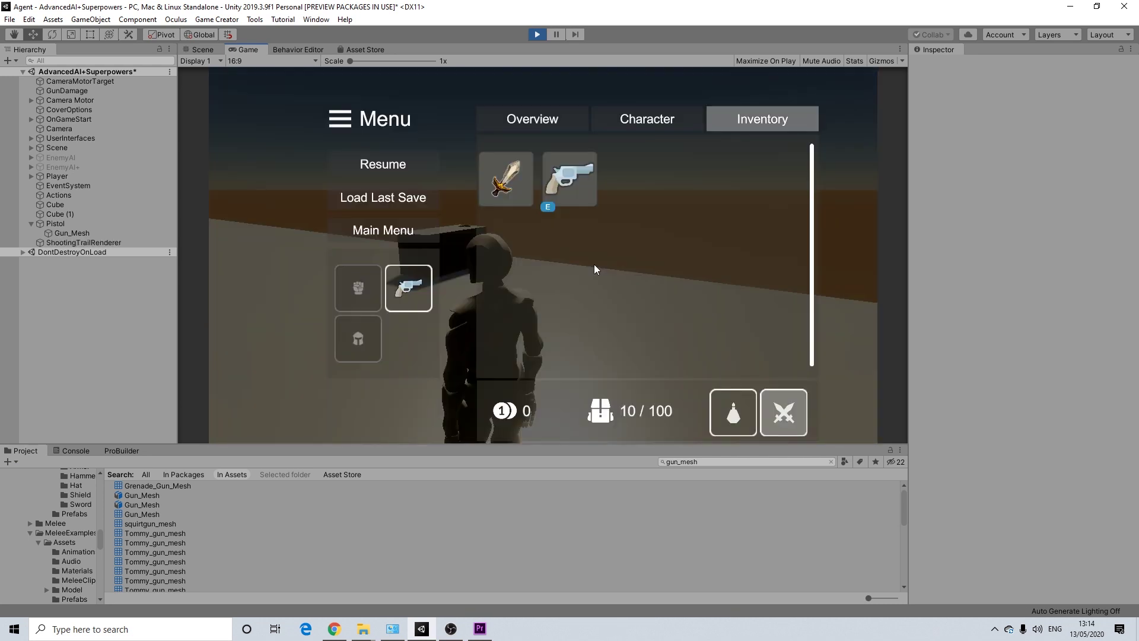
click(517, 186)
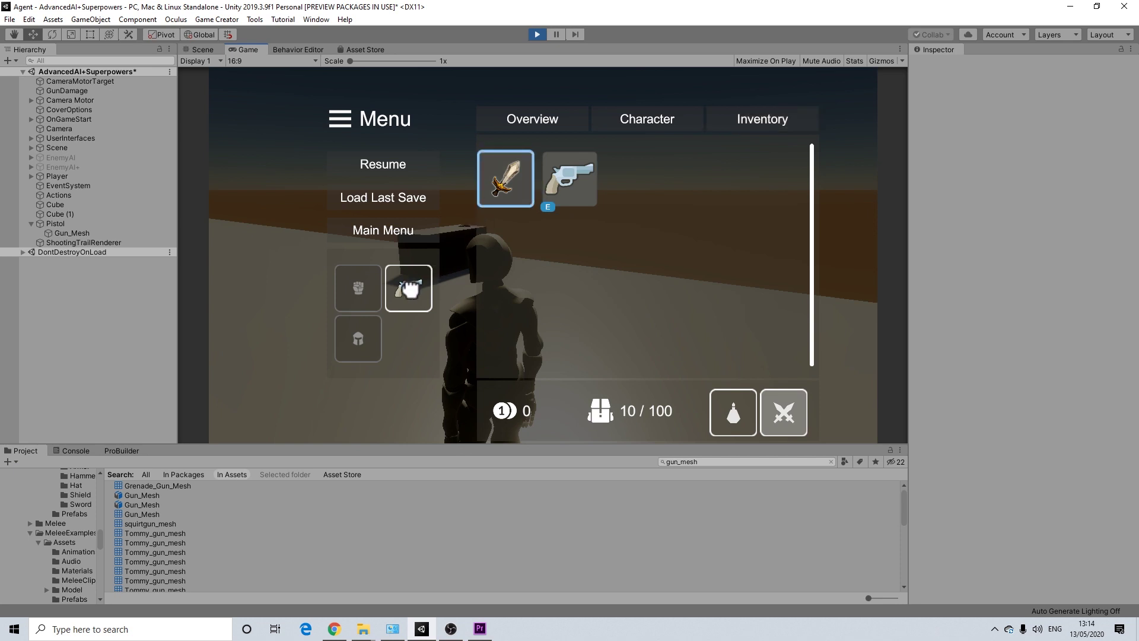
click(395, 171)
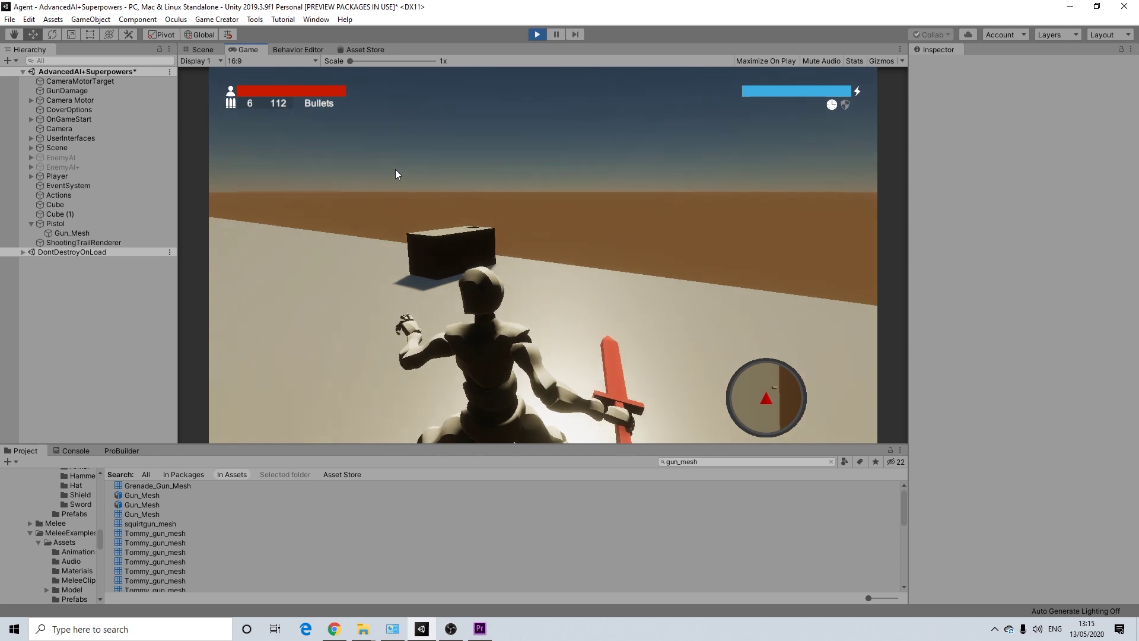
Select the pistol in the inventory while the sword is equipped, and resume the game.
key(i)
click(568, 178)
click(383, 169)
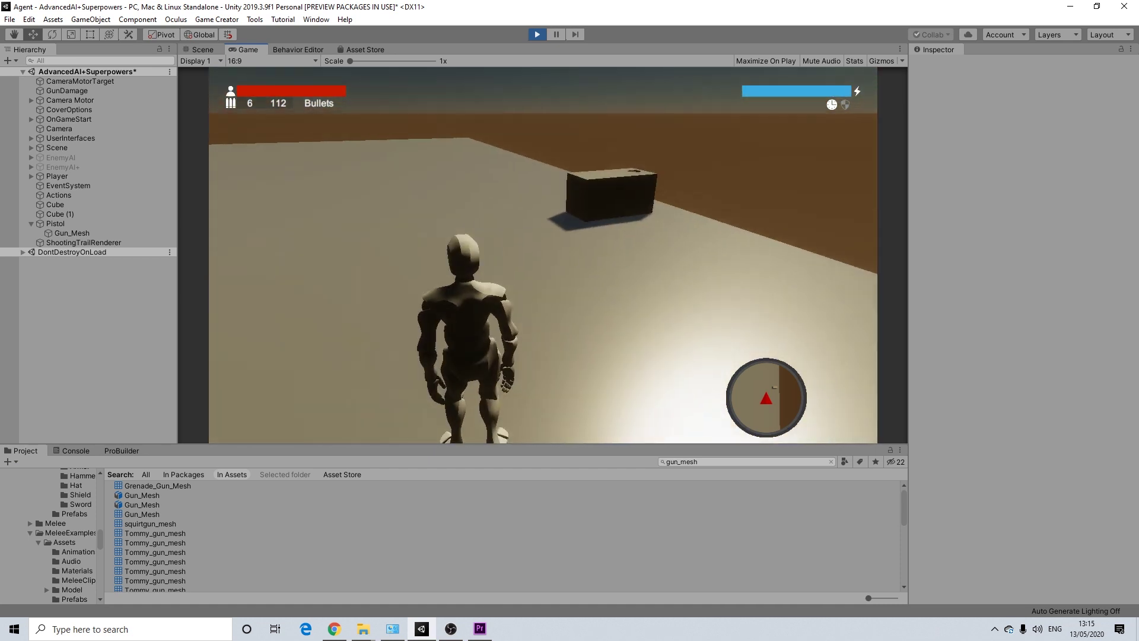
Walk the character around near the table and stop the game.
key(w)
key(w)
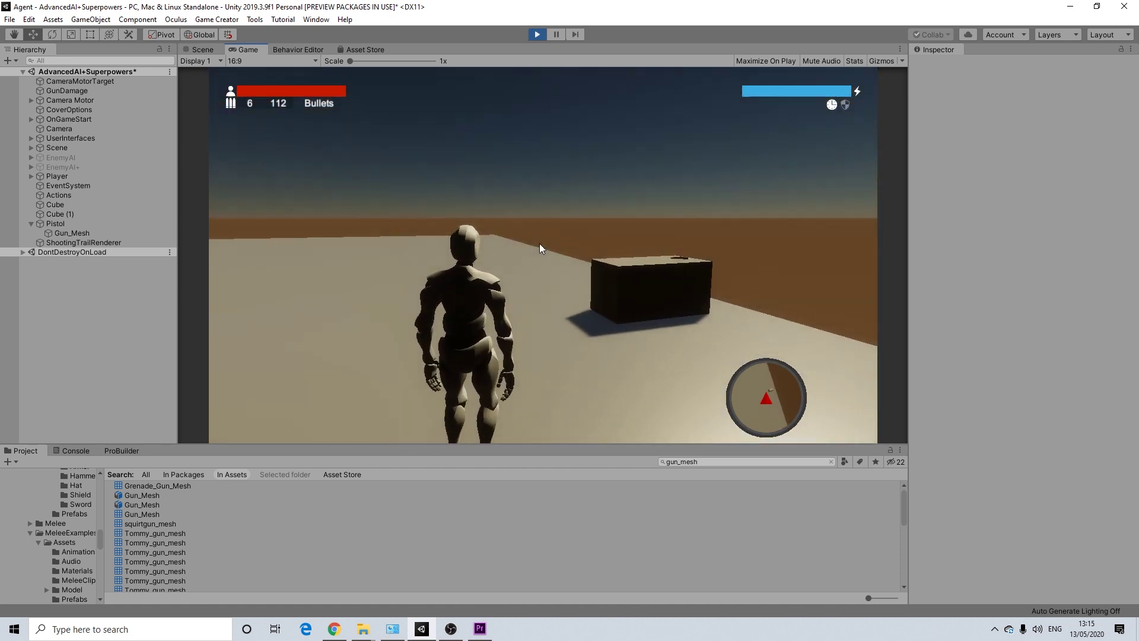
key(d)
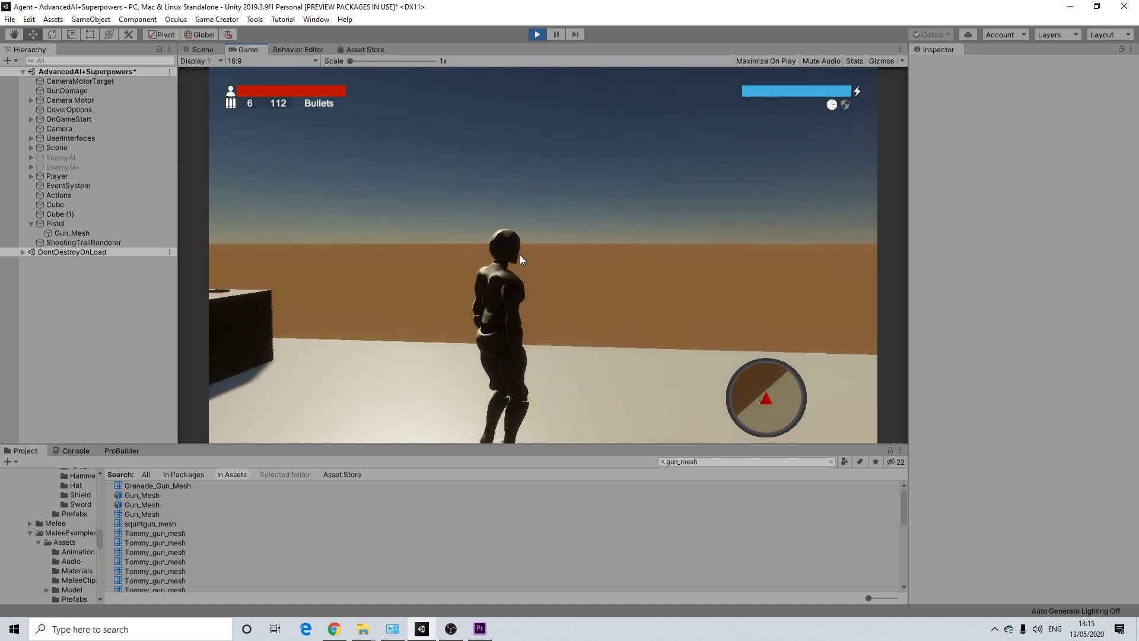
right_drag(503, 255, 540, 40)
key(ctrl+p)
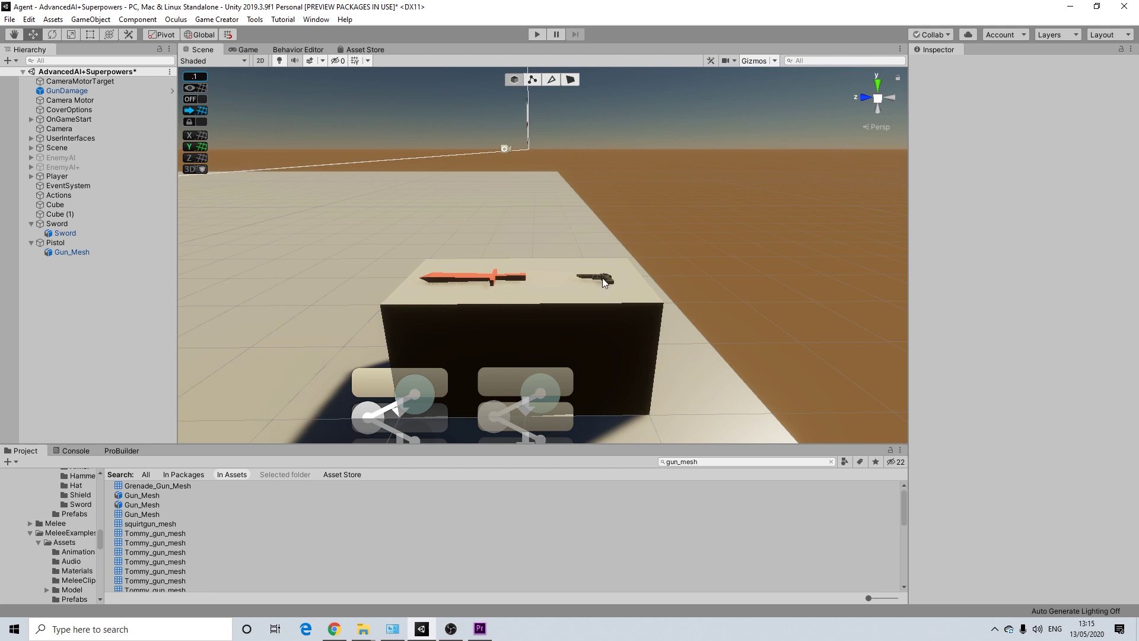
Enable Destroy After Finishing on the Pistol object's Actions component and deselect the object.
click(603, 278)
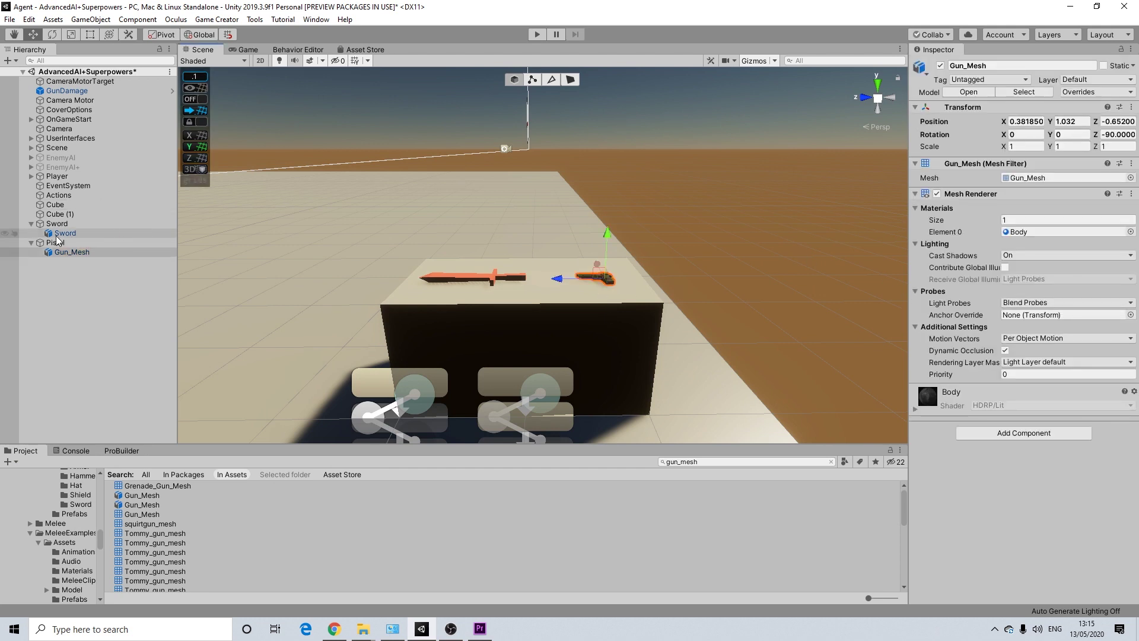
click(142, 243)
scroll(1052, 465, down, 1)
click(1007, 458)
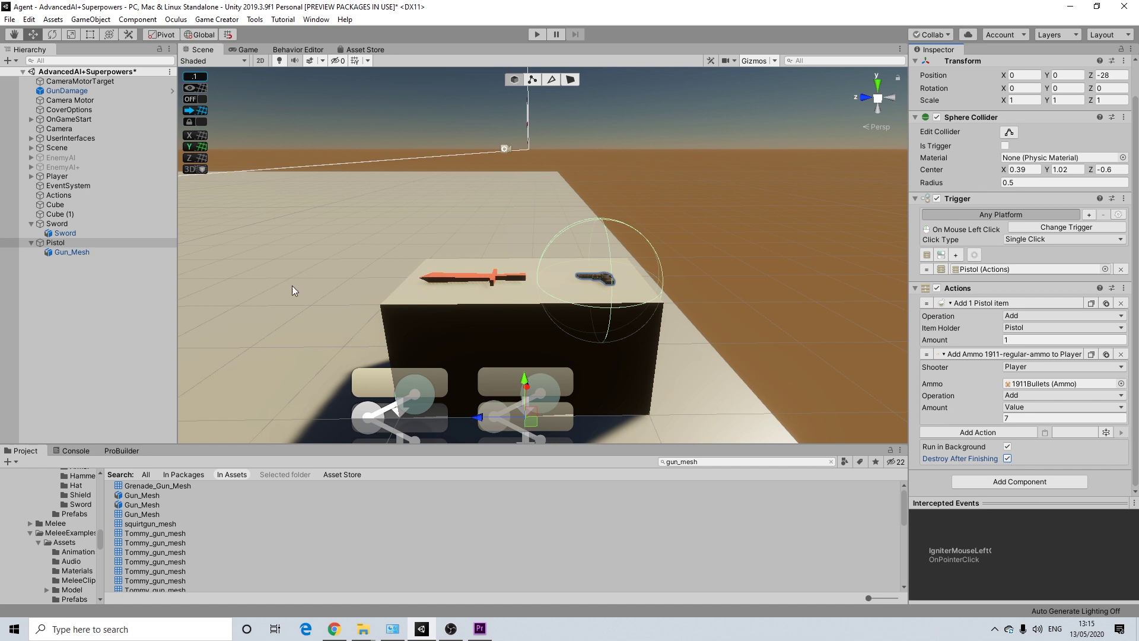
click(668, 142)
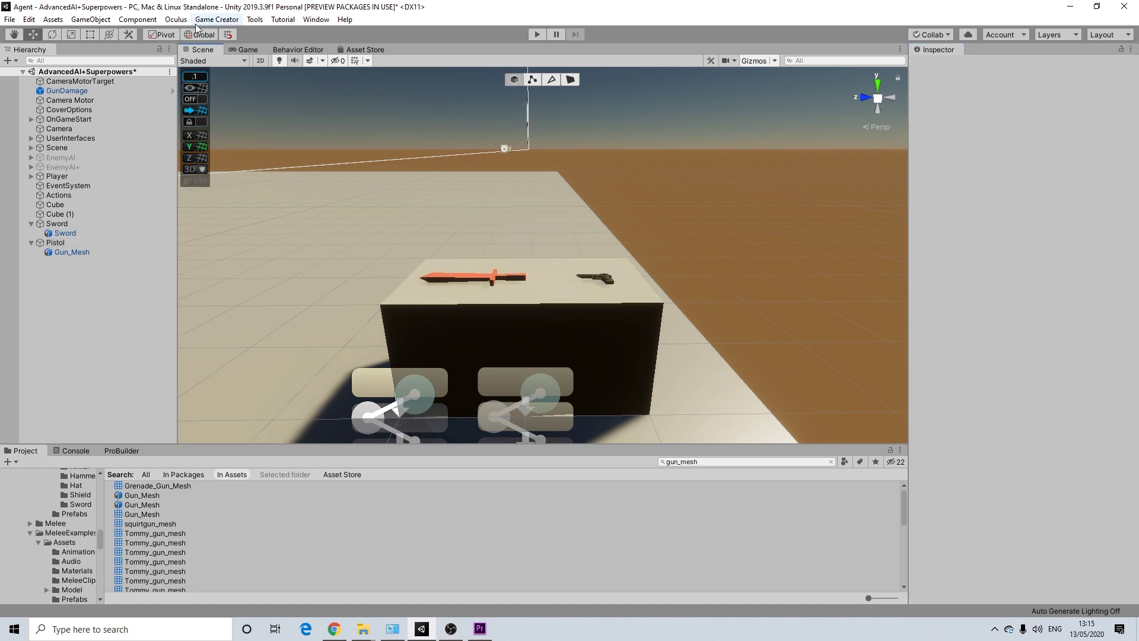
Open the Inventory catalogue in the Game Creator preferences and expand the Pistol item's settings.
click(217, 19)
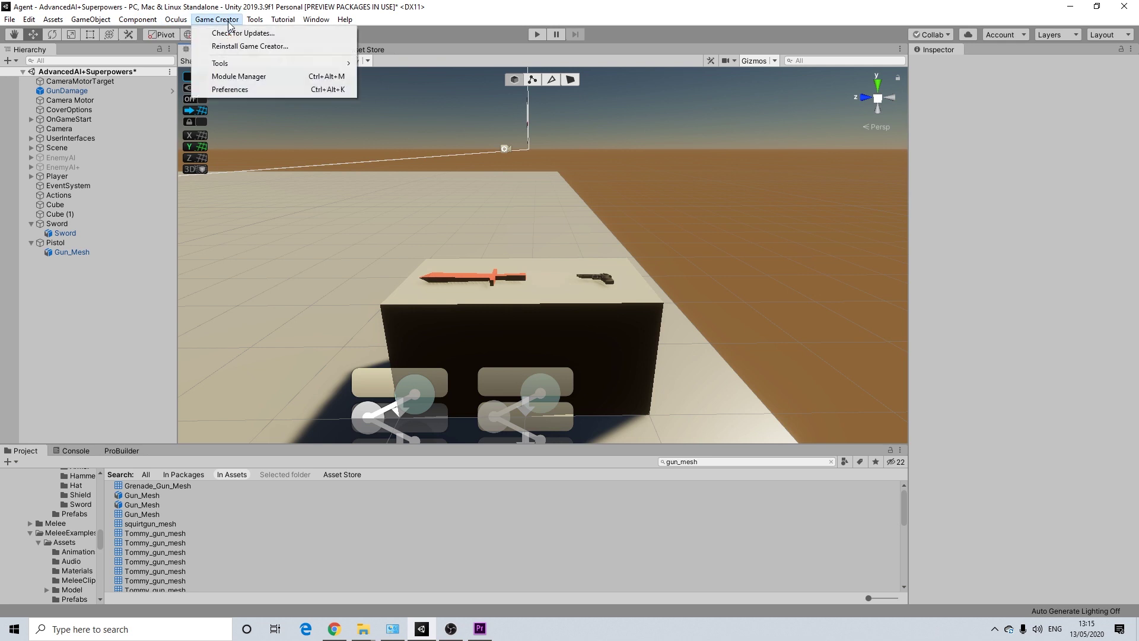
click(232, 89)
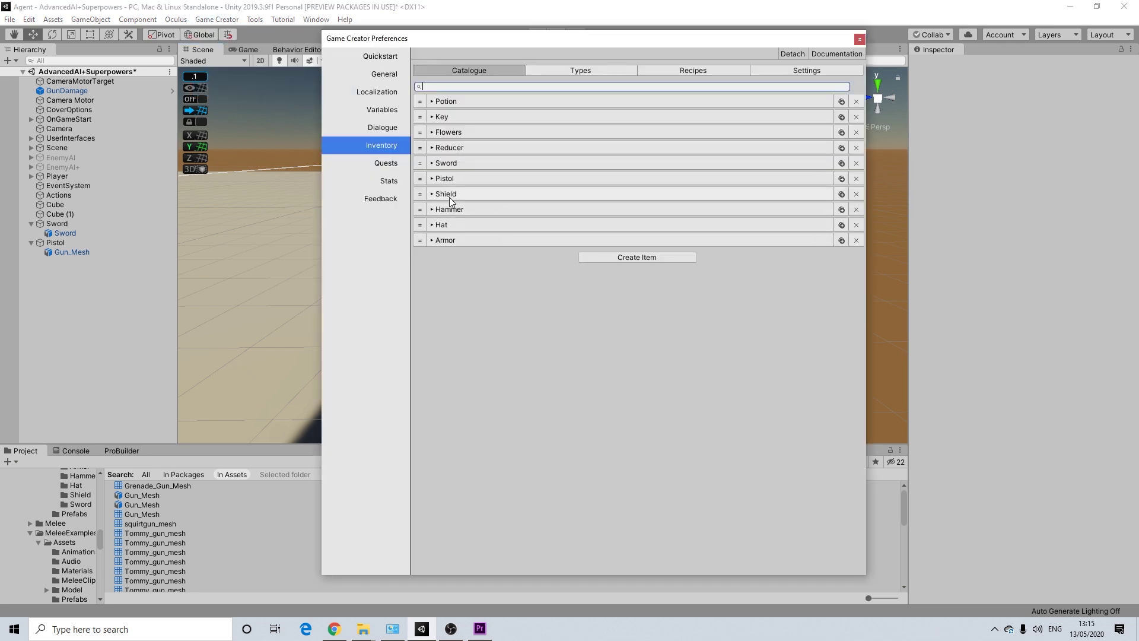
click(450, 196)
click(450, 194)
click(447, 179)
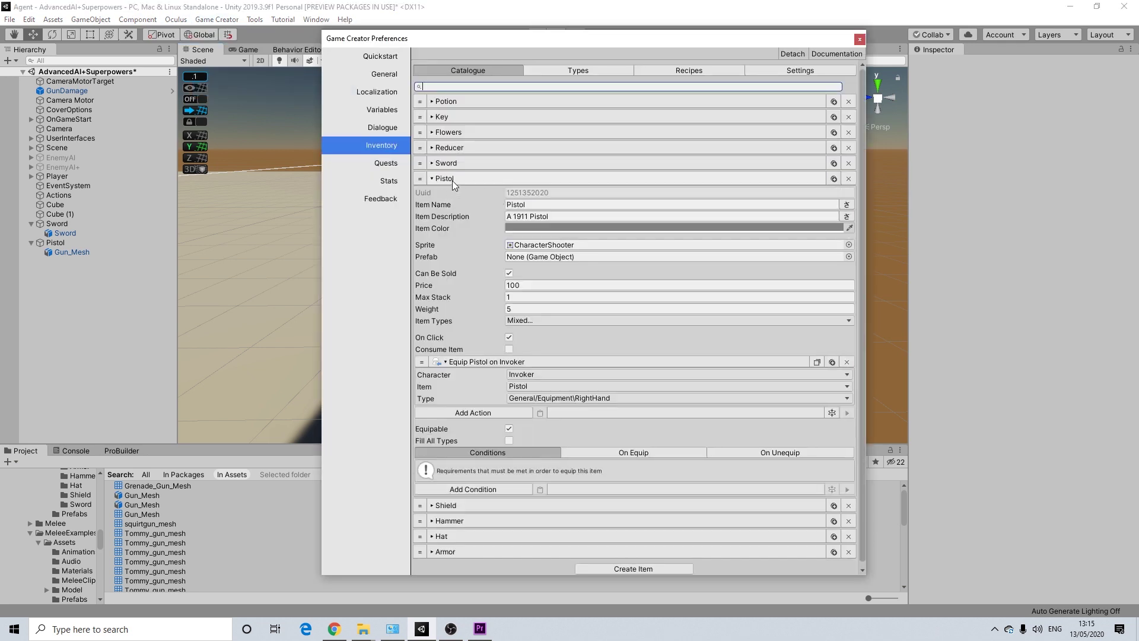
Review the Pistol item's On Equip actions in the catalogue.
click(609, 450)
scroll(631, 443, down, 3)
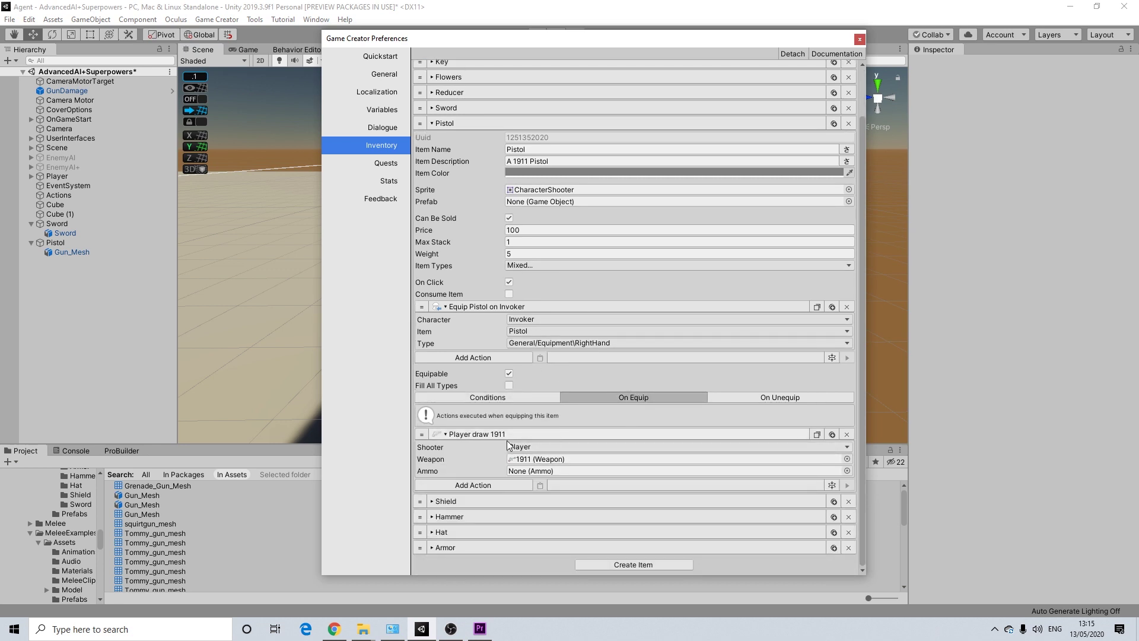
scroll(754, 399, up, 3)
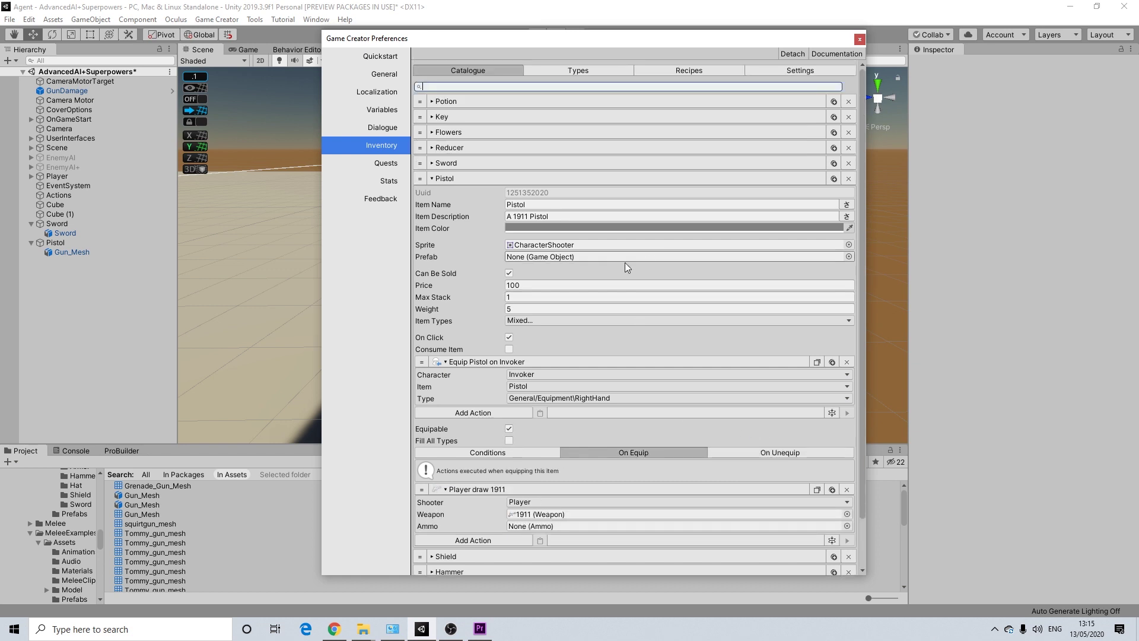
scroll(603, 386, down, 2)
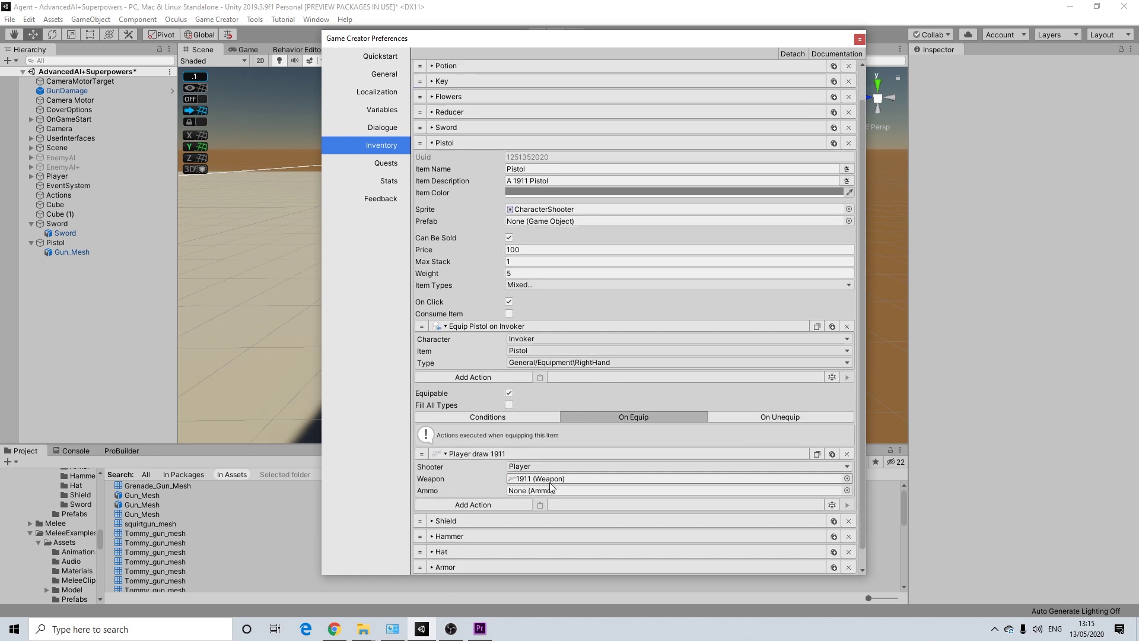
Copy the Sword's On Unequip sheathe weapon action into the Pistol's On Equip actions and place it before Player draw 1911.
click(461, 131)
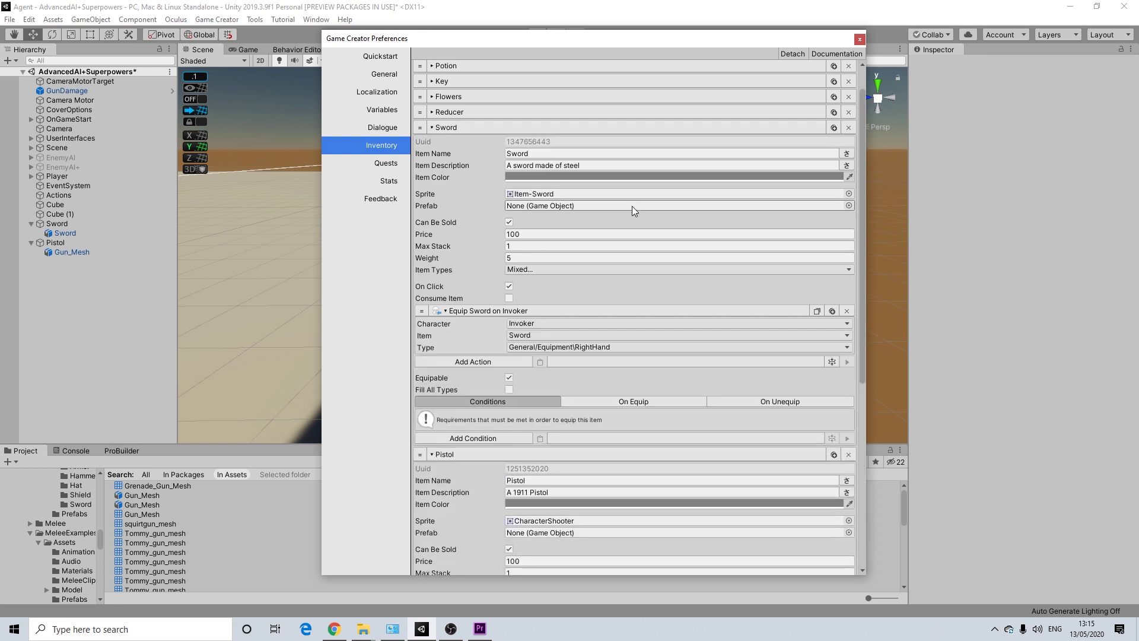
click(621, 403)
scroll(623, 403, down, 4)
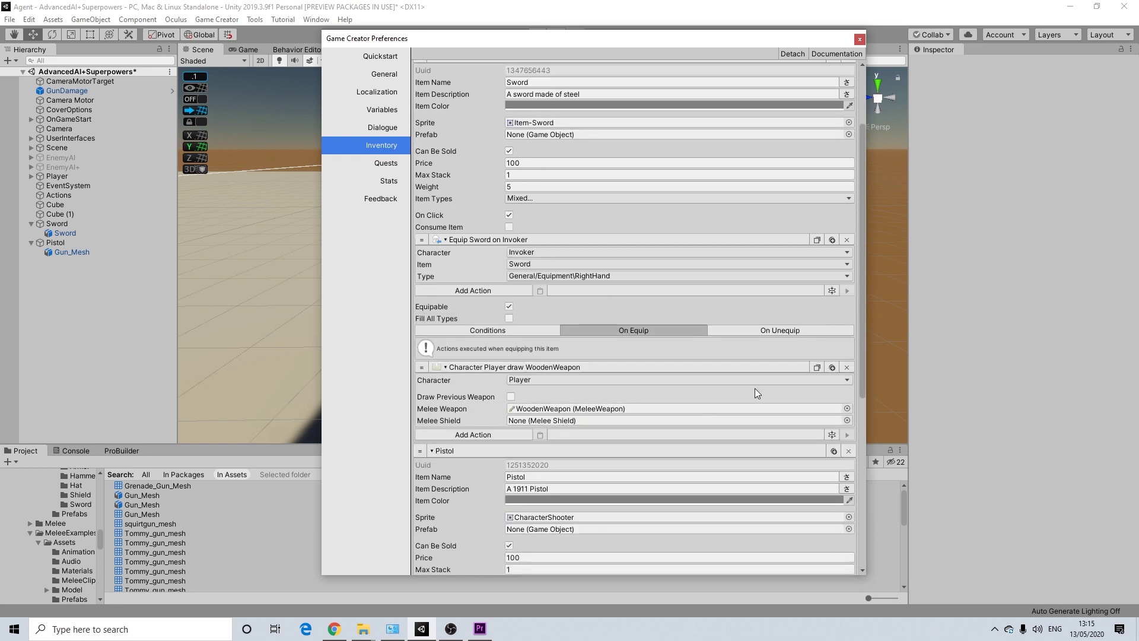
click(767, 331)
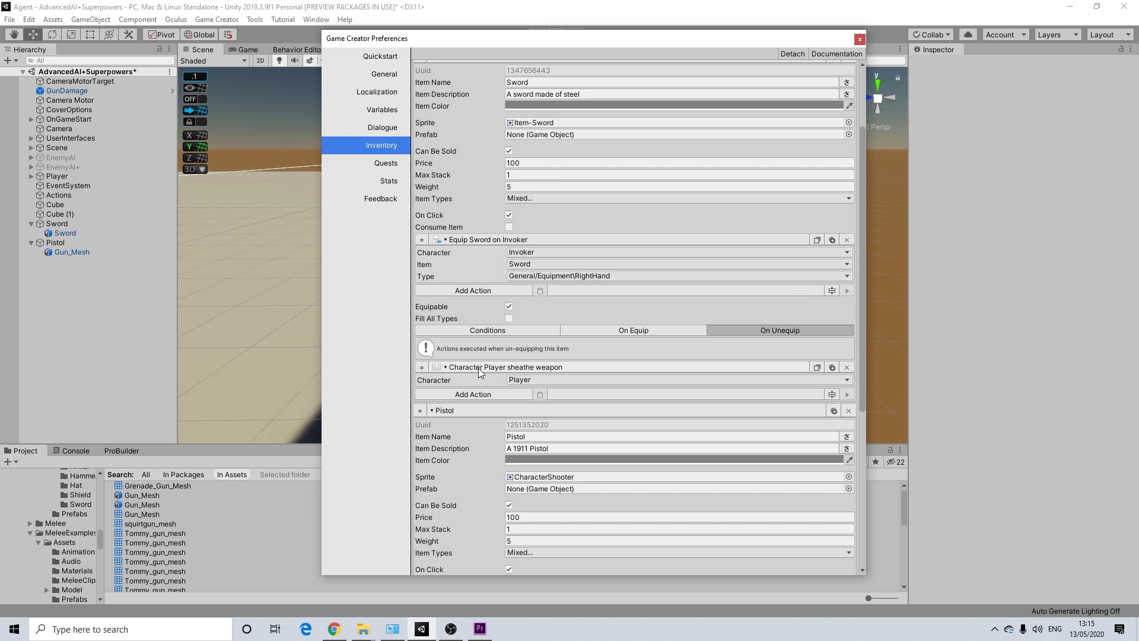
scroll(632, 470, down, 9)
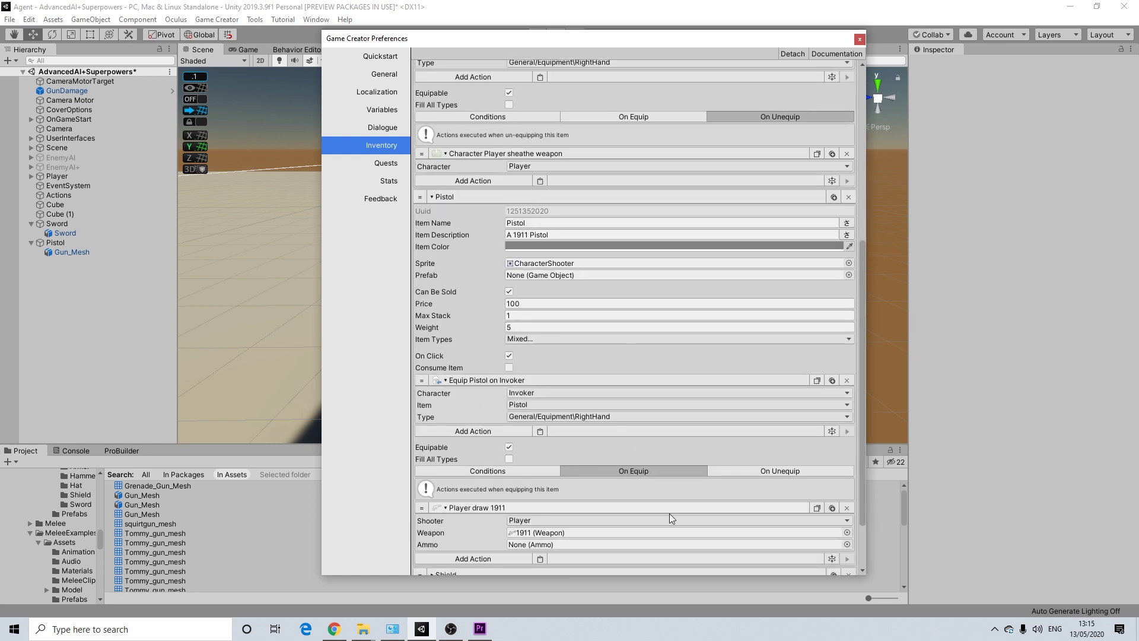
scroll(544, 480, down, 2)
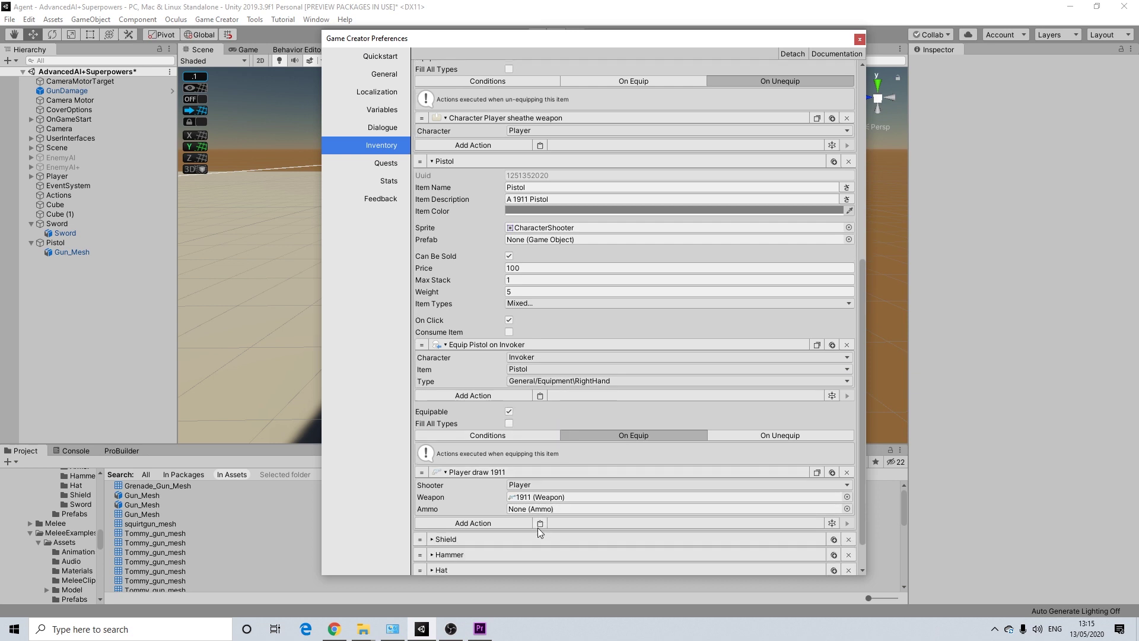
click(539, 522)
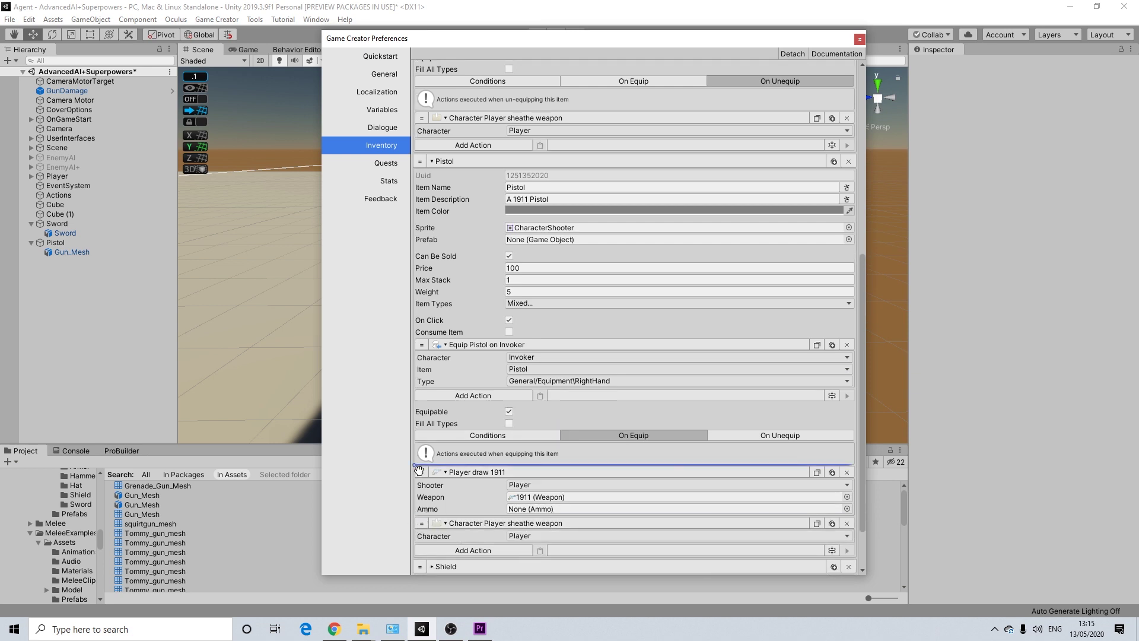
scroll(527, 511, down, 3)
Add a 0.5-second Wait action to the Pistol's On Equip actions, between sheathing the weapon and drawing the 1911.
click(486, 485)
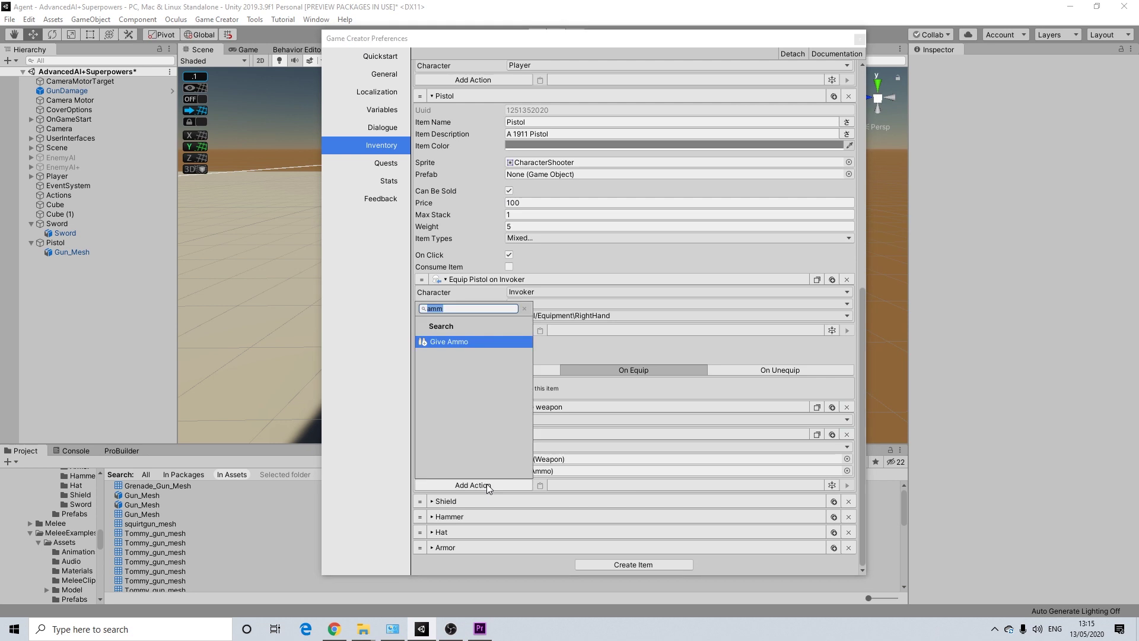
text(wait)
key(Return)
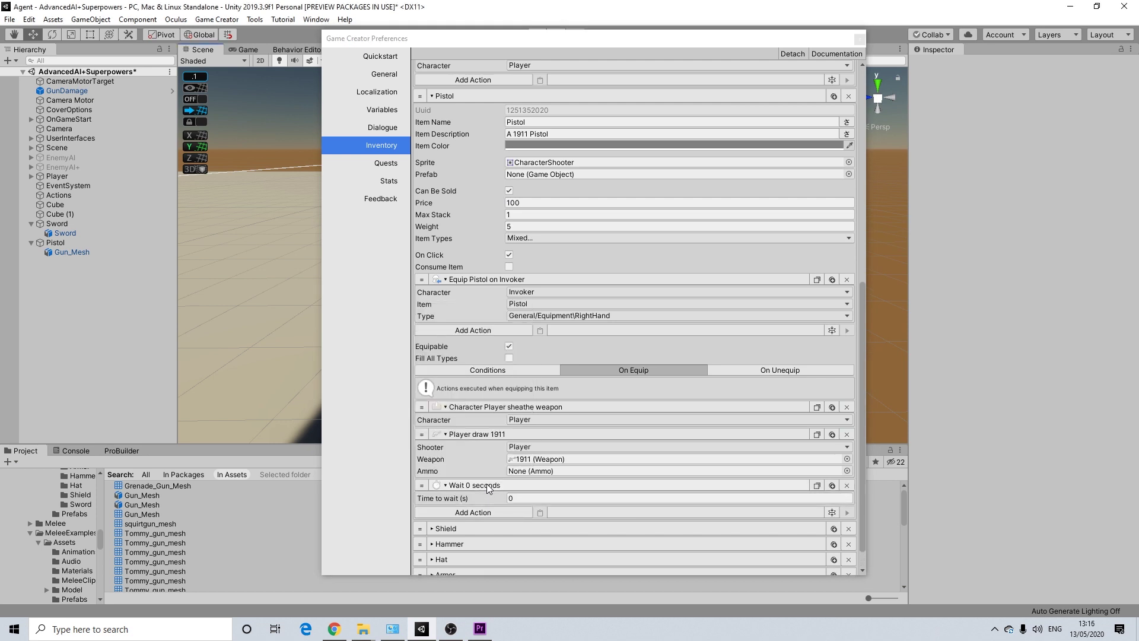
click(515, 496)
text(0.5)
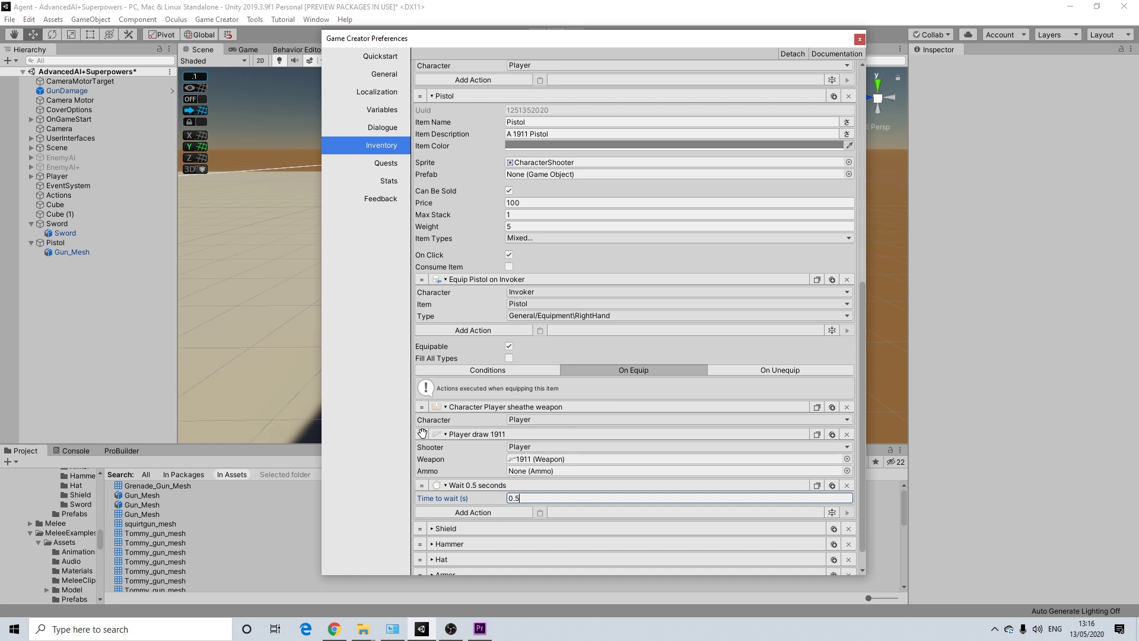
drag(422, 433, 422, 428)
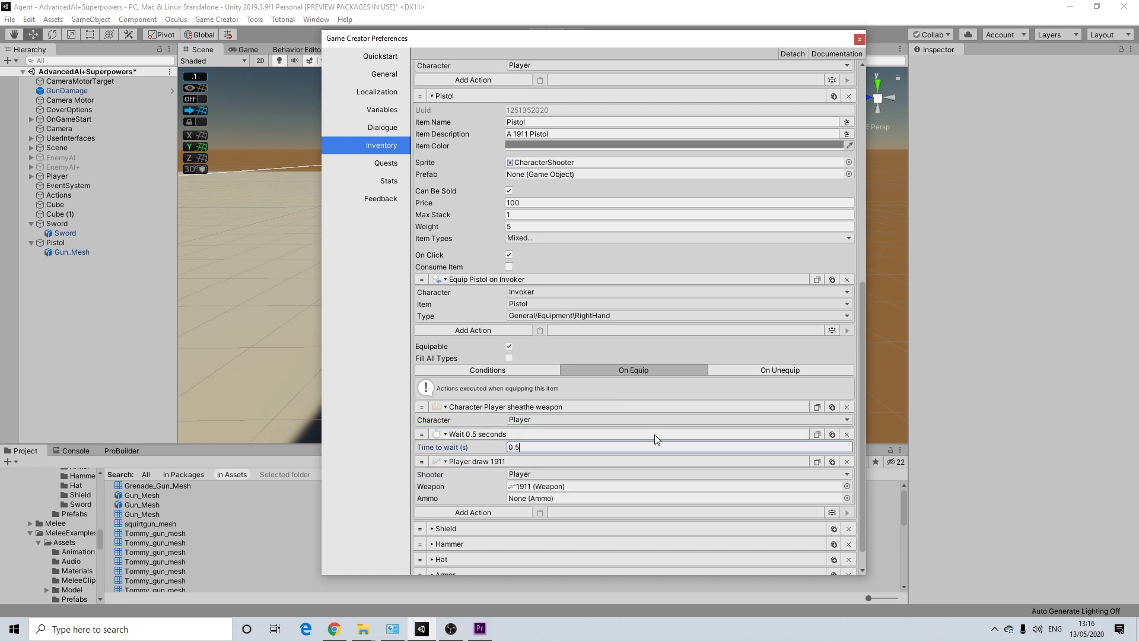
Copy the Pistol's On Unequip holster weapon action into the Sword's On Equip actions and place it before drawing WoodenWeapon.
click(764, 370)
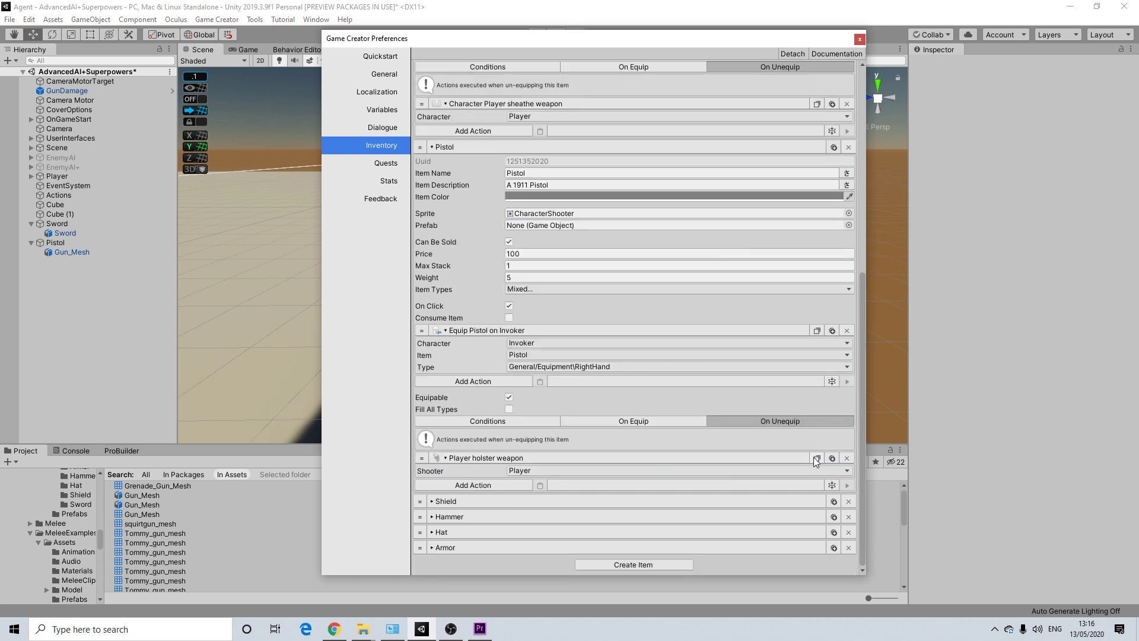
scroll(620, 378, up, 3)
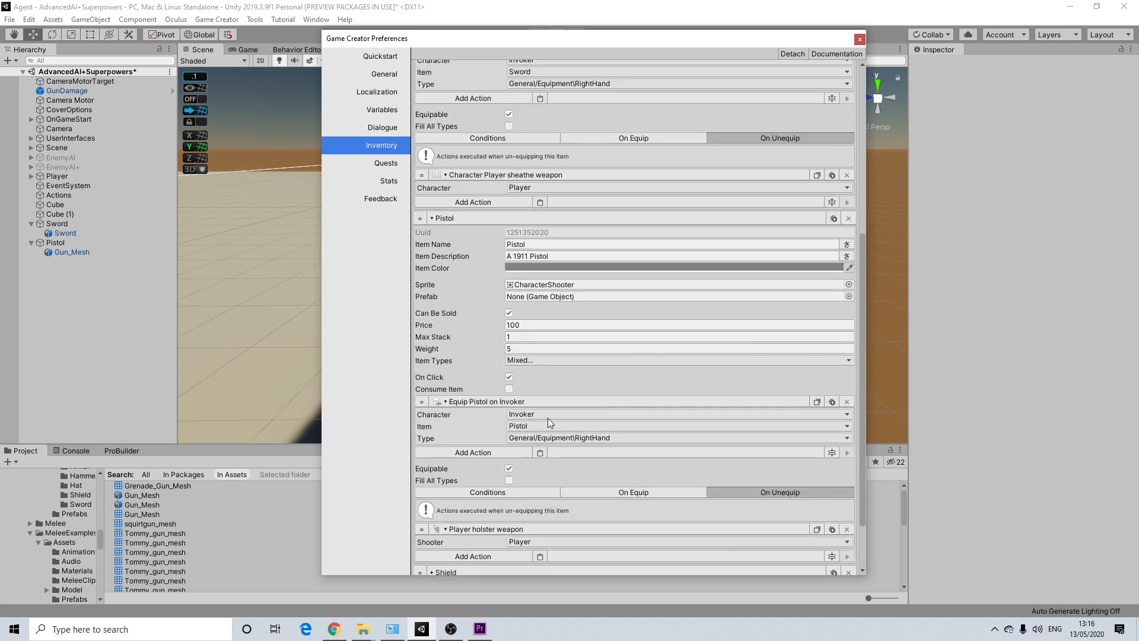
scroll(629, 155, up, 9)
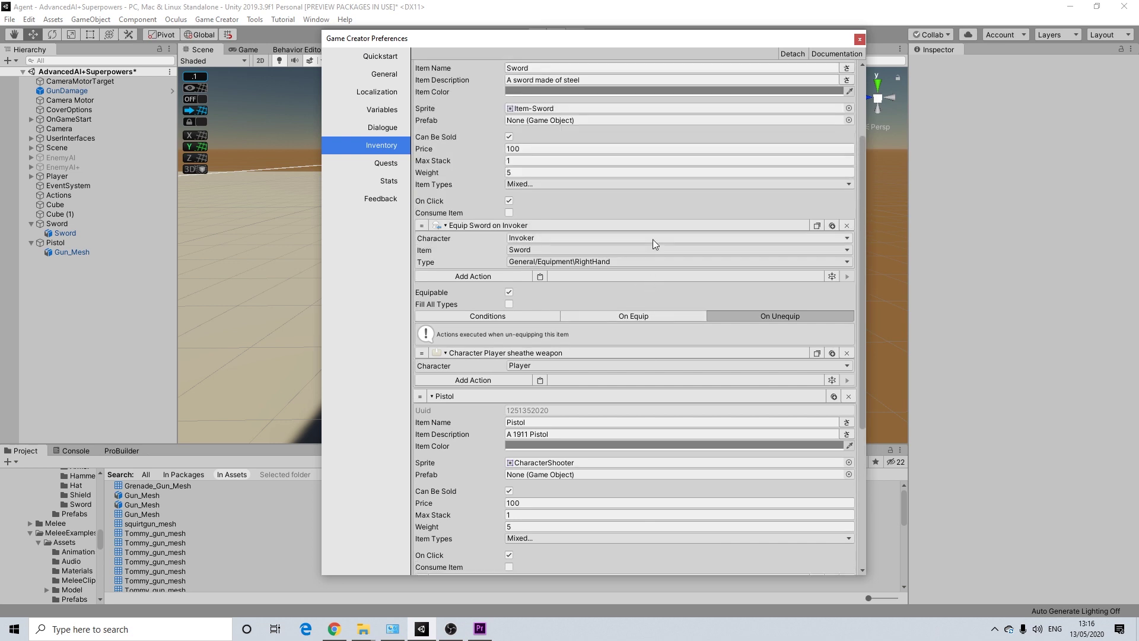
click(627, 353)
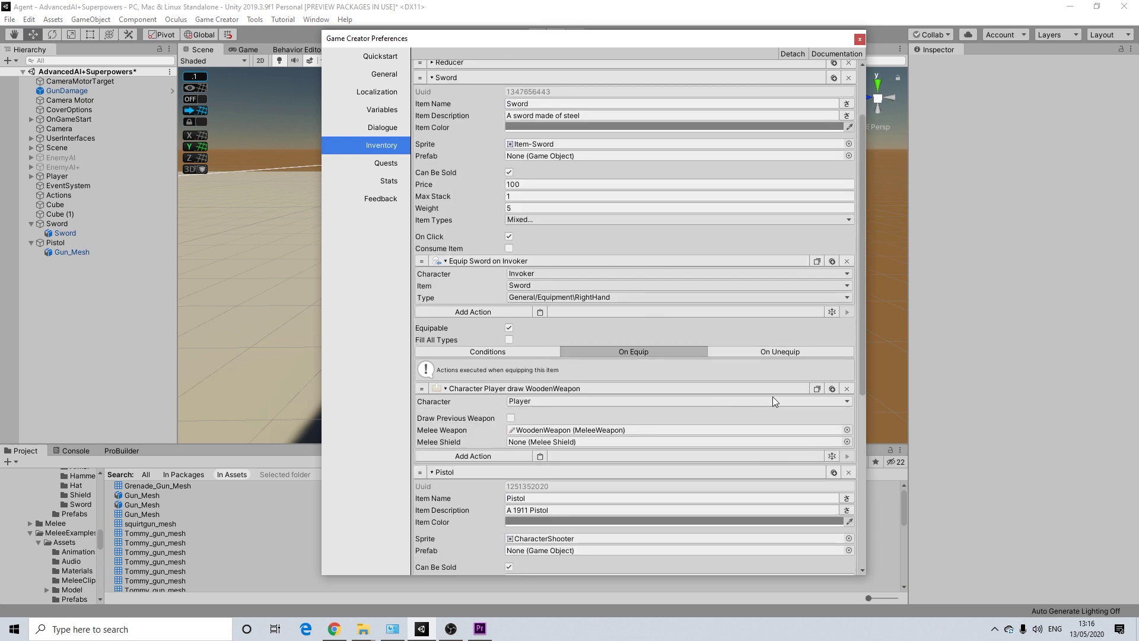
click(539, 456)
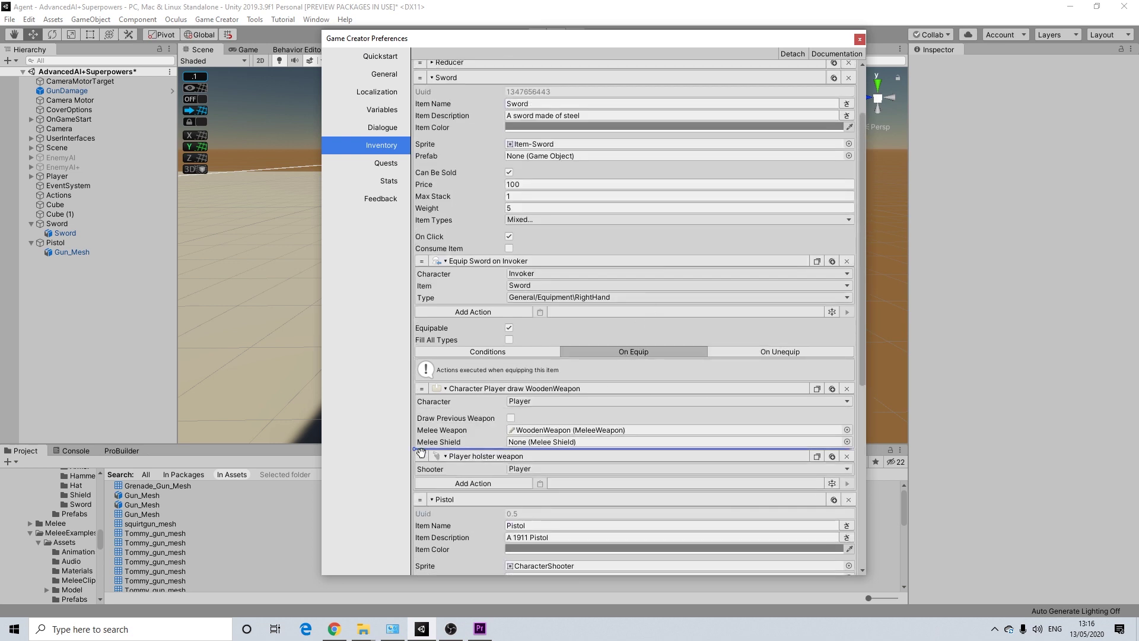
drag(424, 389, 474, 426)
Add a 0.5-second Wait between the Sword's holster and draw actions on equip, and close the Game Creator preferences.
click(485, 484)
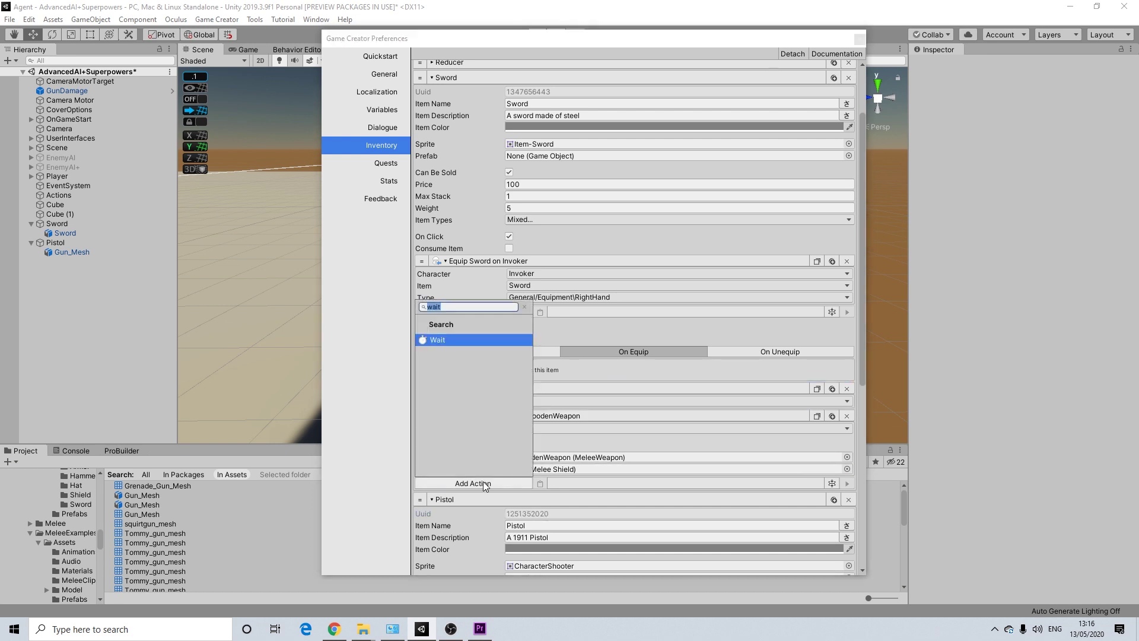
click(444, 340)
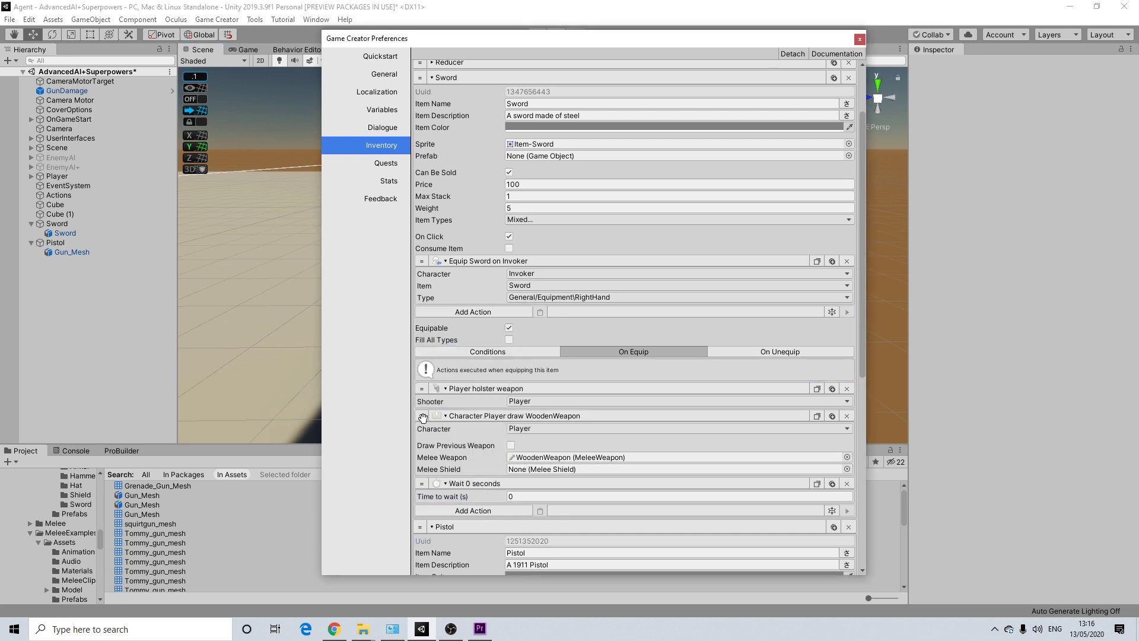
drag(423, 413, 424, 415)
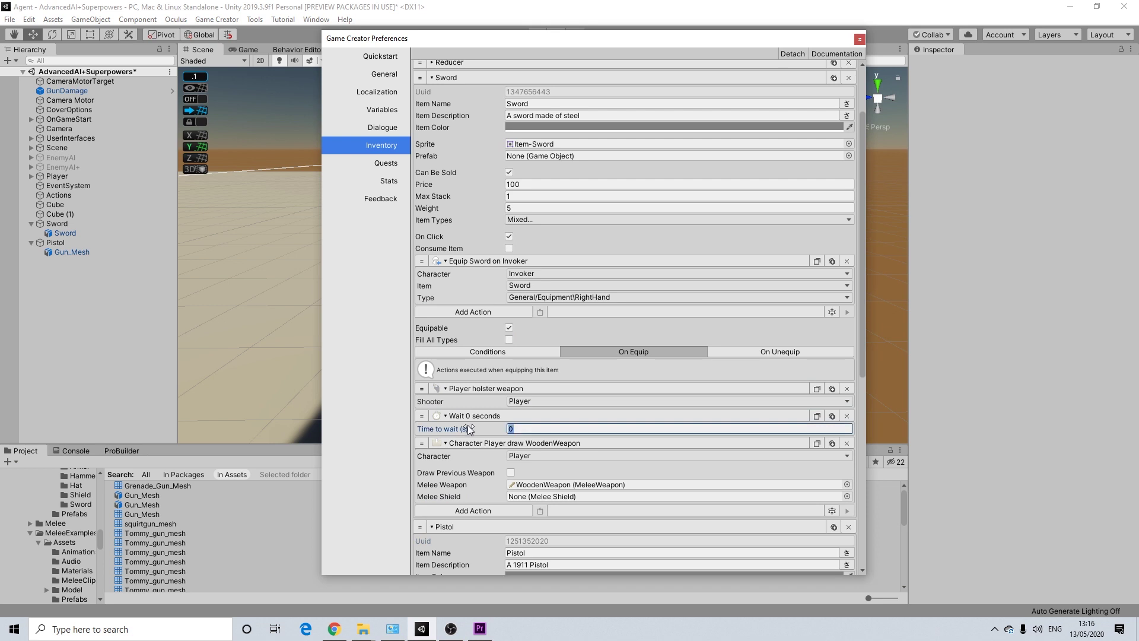
text(0.5)
click(859, 39)
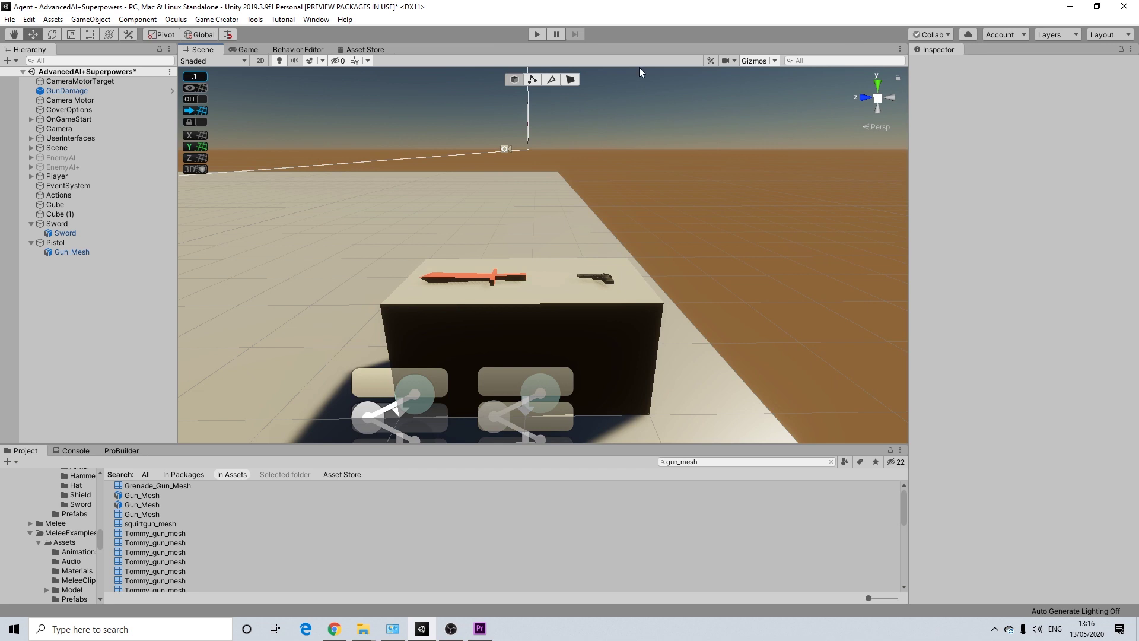
Run the game, walk to the table and pick up both the sword and the pistol.
click(537, 34)
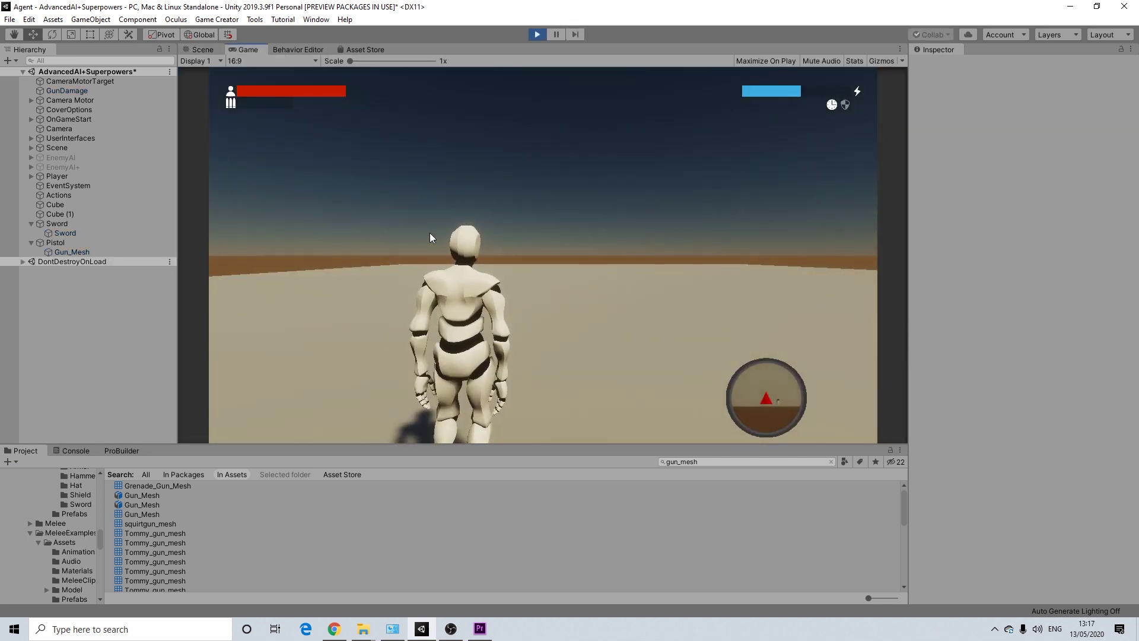
key(w)
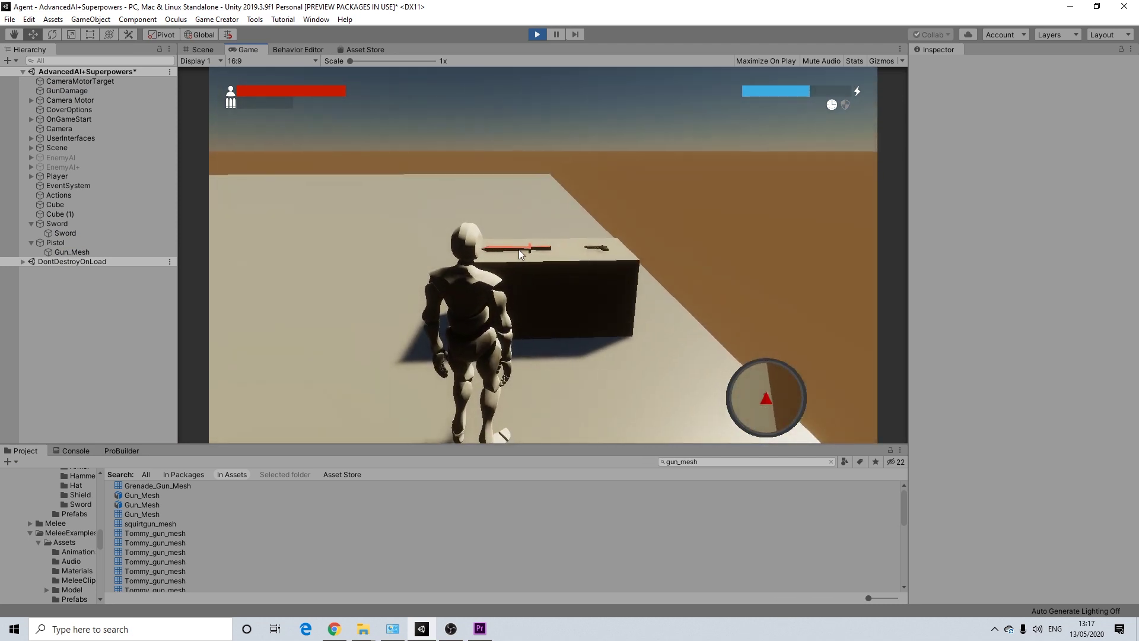
click(520, 249)
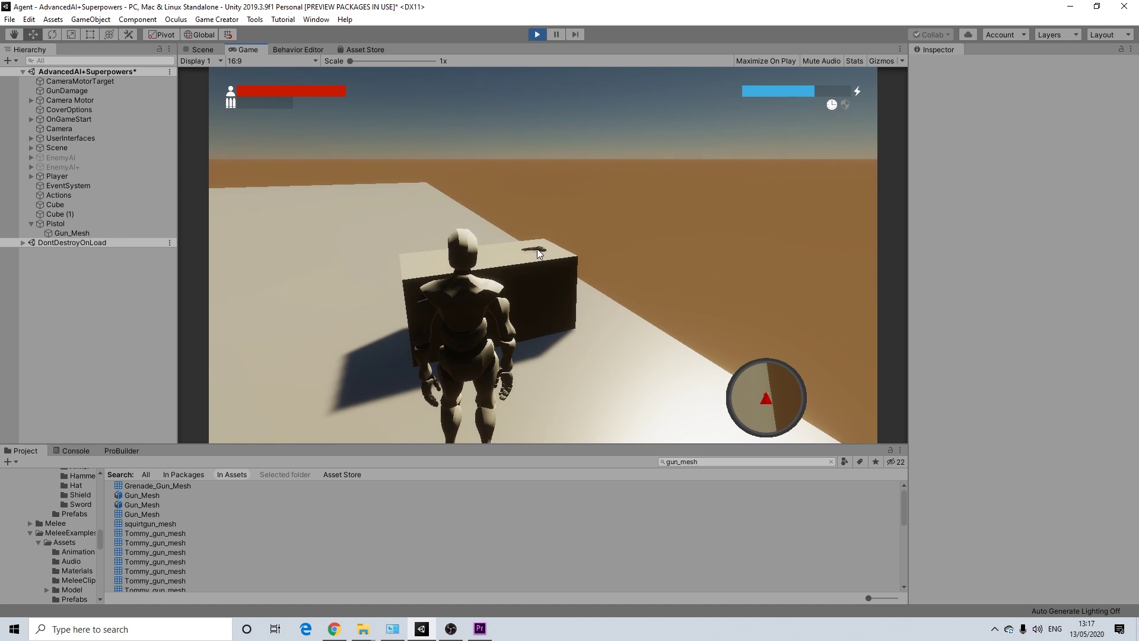
click(536, 248)
key(s)
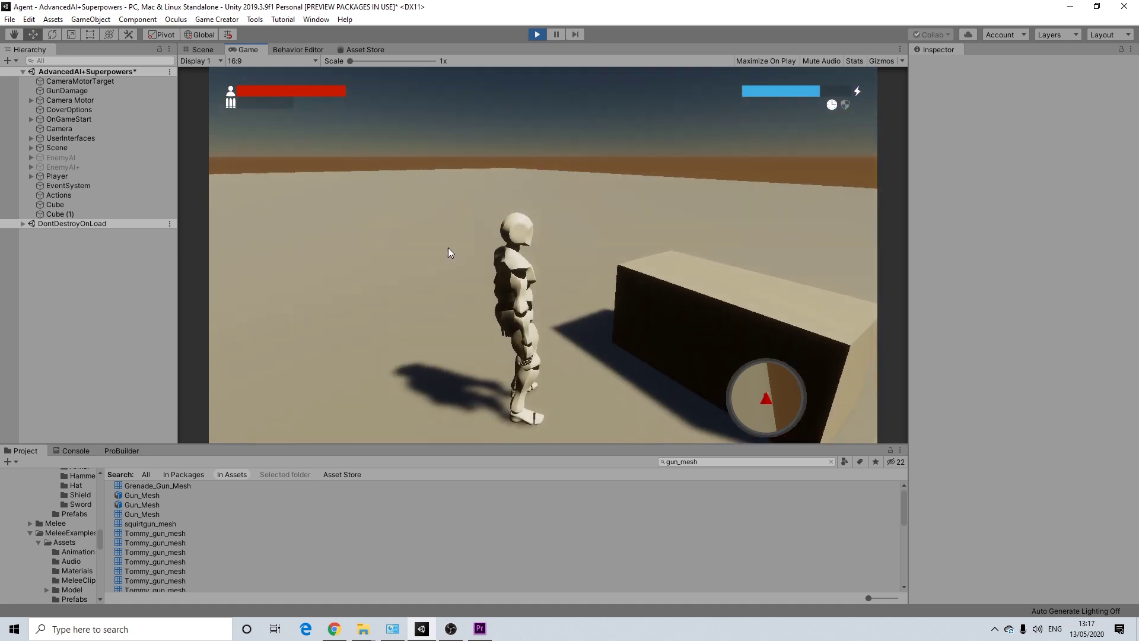
Equip the sword from the in-game inventory and test its attacks in the resumed game.
key(Escape)
click(742, 124)
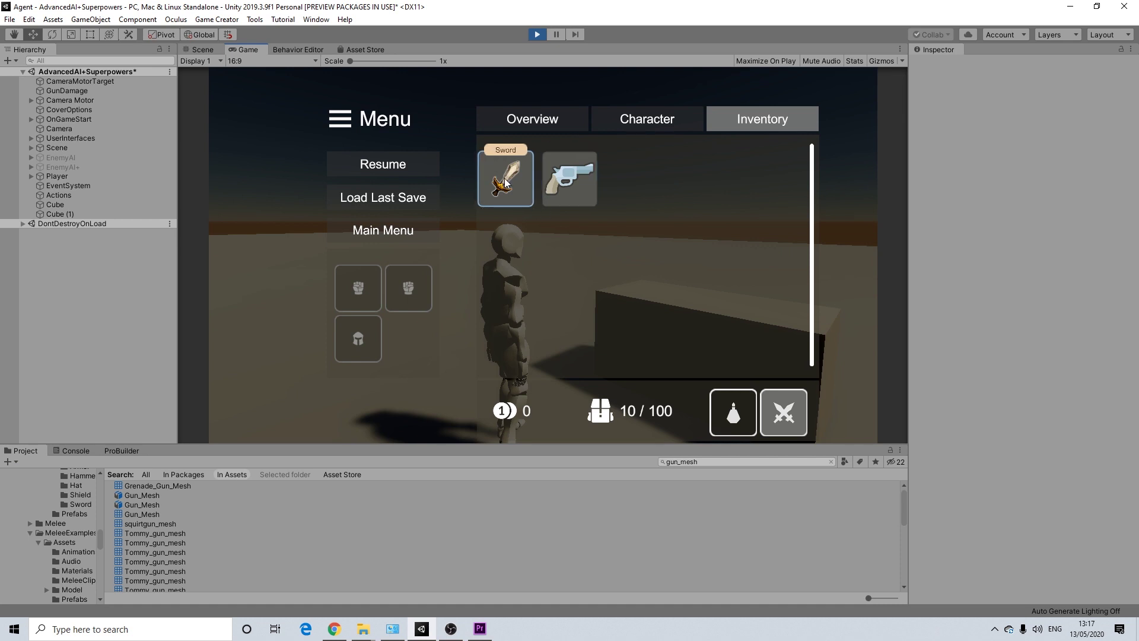
click(504, 183)
click(393, 169)
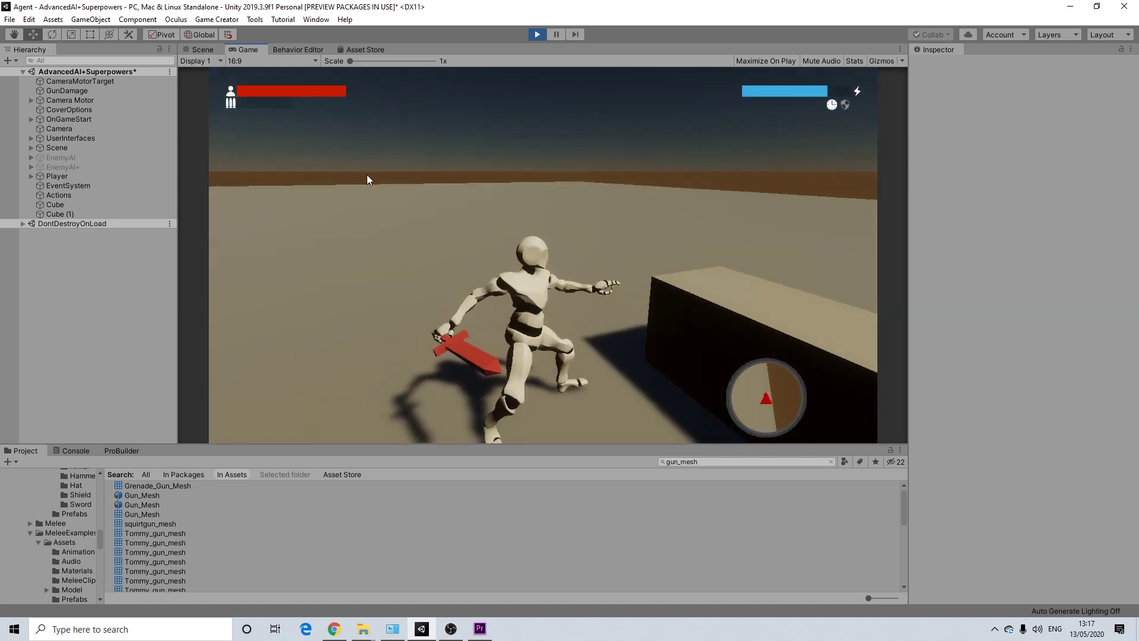
click(350, 176)
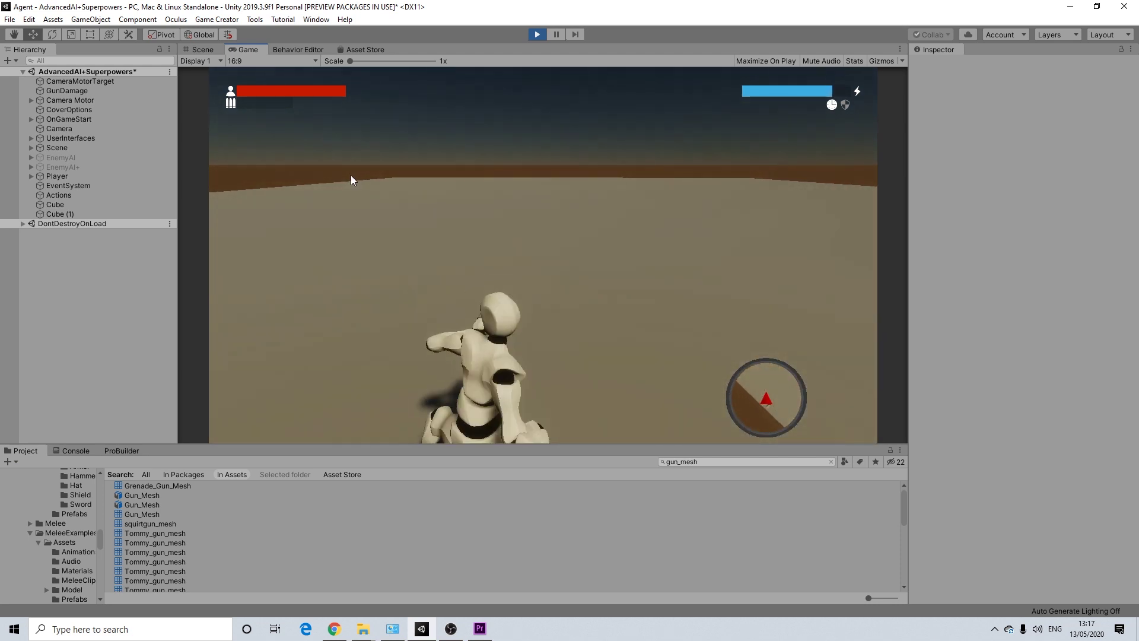
click(351, 176)
click(354, 176)
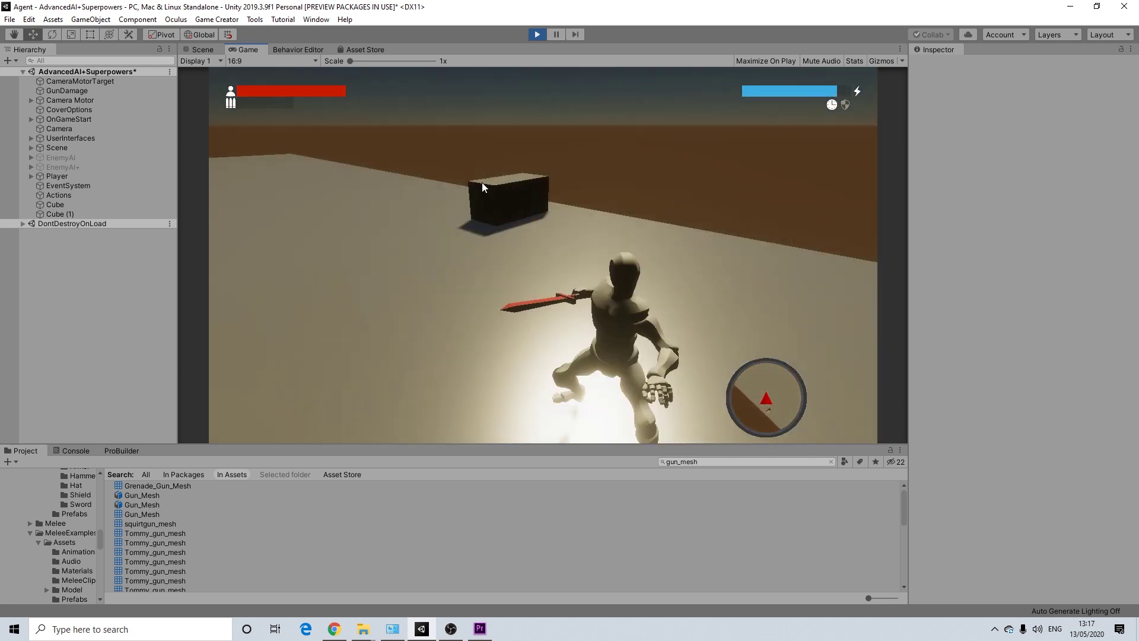
Equip the pistol in place of the sword, and reload and fire it in the resumed game.
key(Escape)
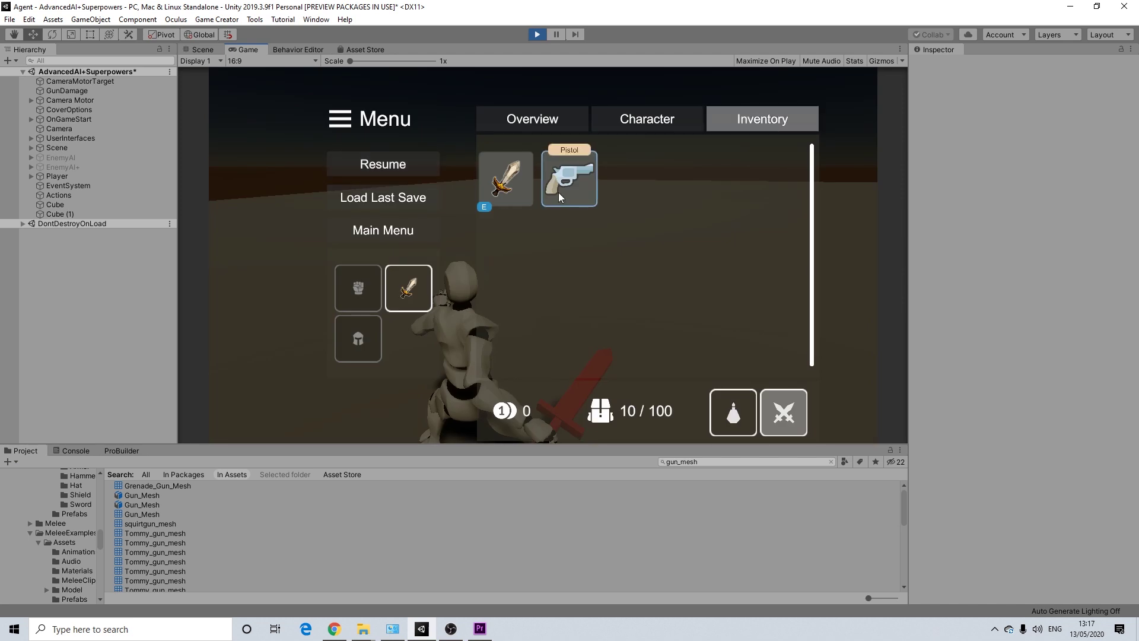
drag(558, 192, 408, 289)
click(397, 168)
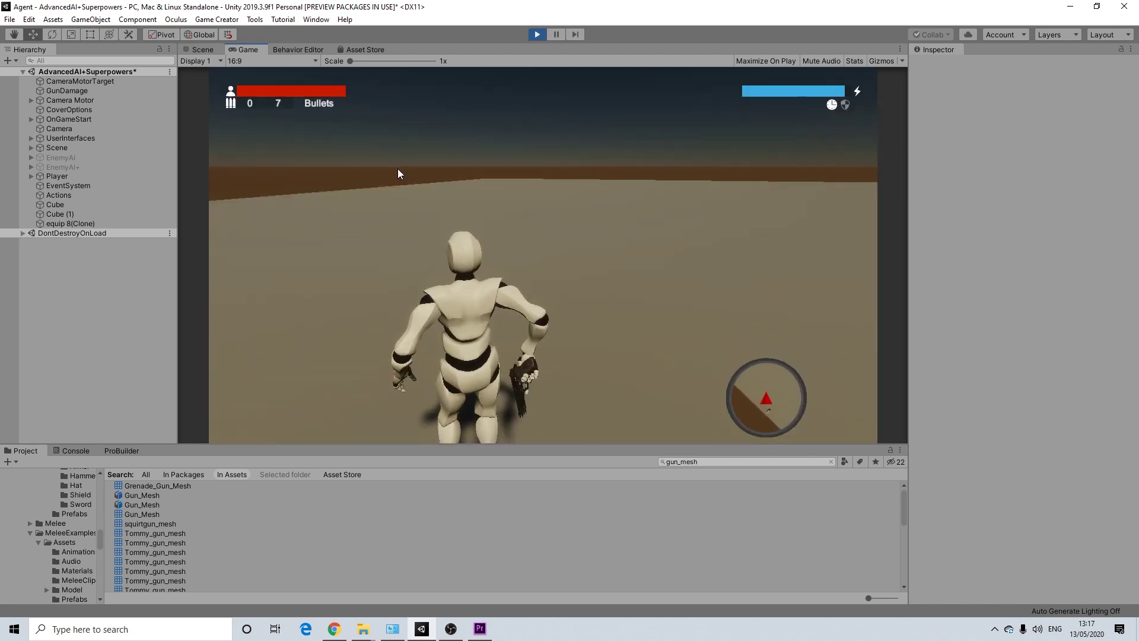
right_click(398, 168)
key(r)
click(543, 255)
click(543, 255)
click(543, 255)
Switch from the pistol back to the sword in the in-game inventory and resume the game.
key(Escape)
click(505, 178)
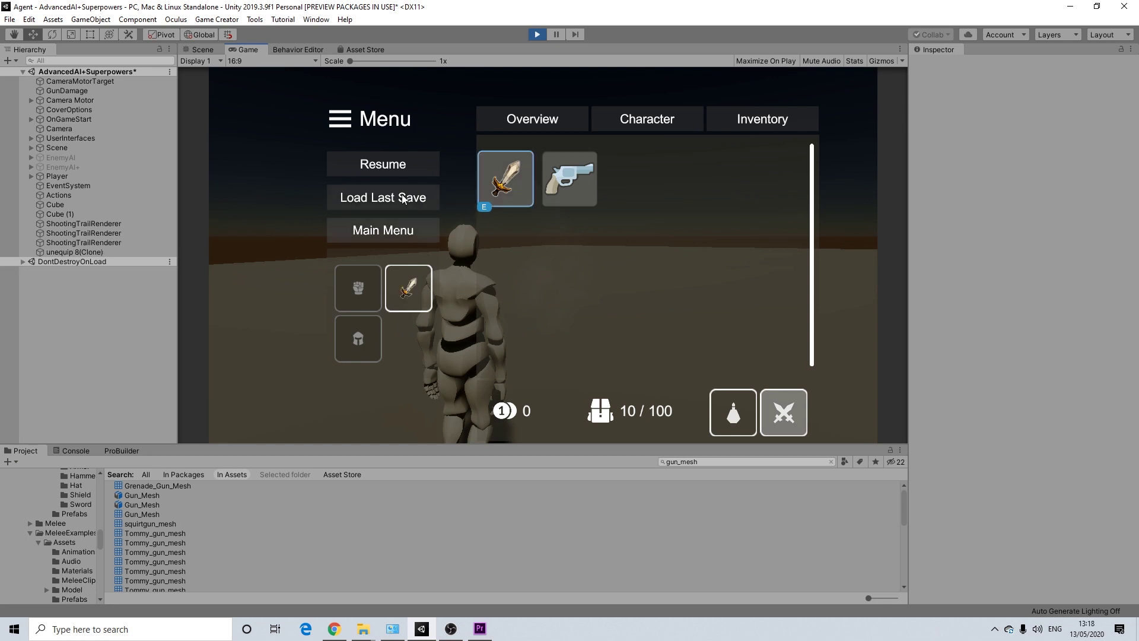
click(380, 165)
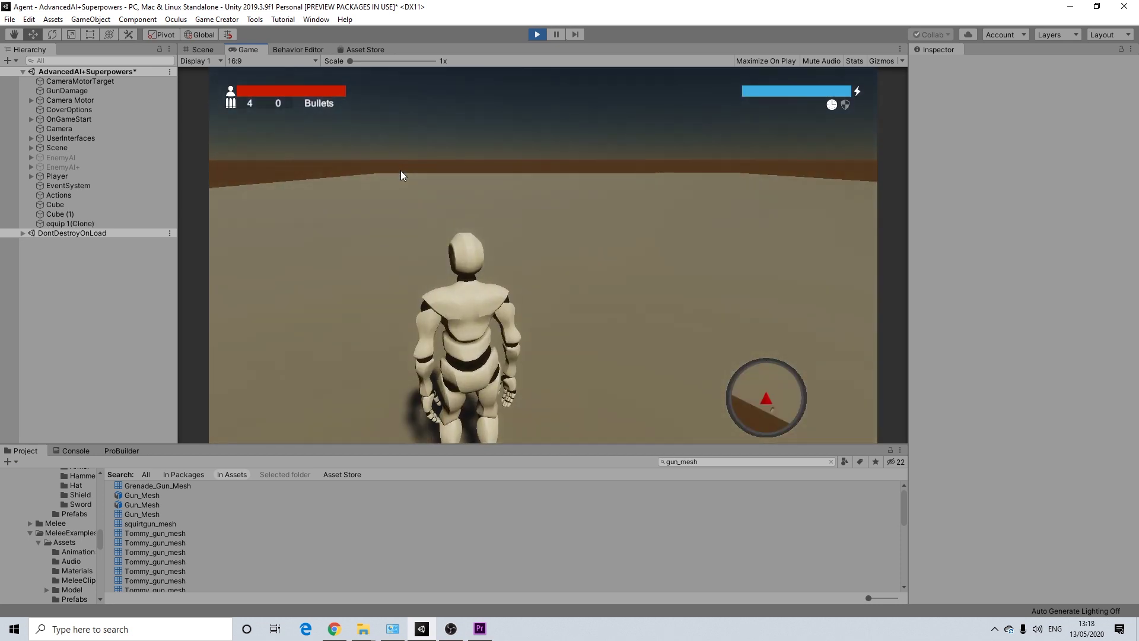
Swap the sword for the pistol in the in-game inventory, resume the game, then aim and fire two shots.
key(Escape)
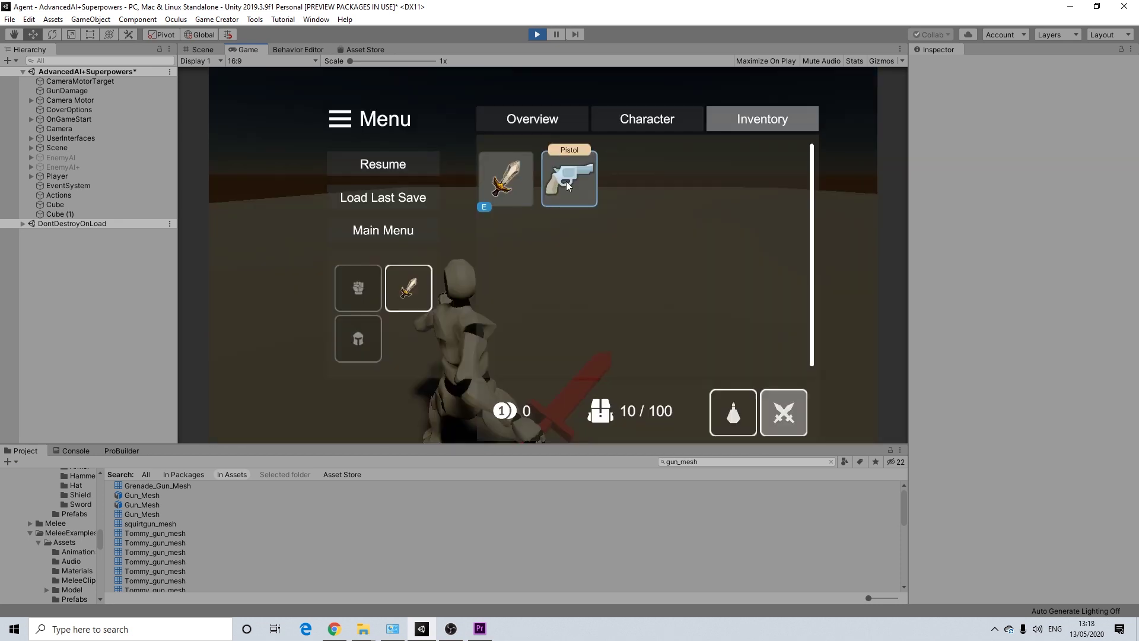
click(568, 186)
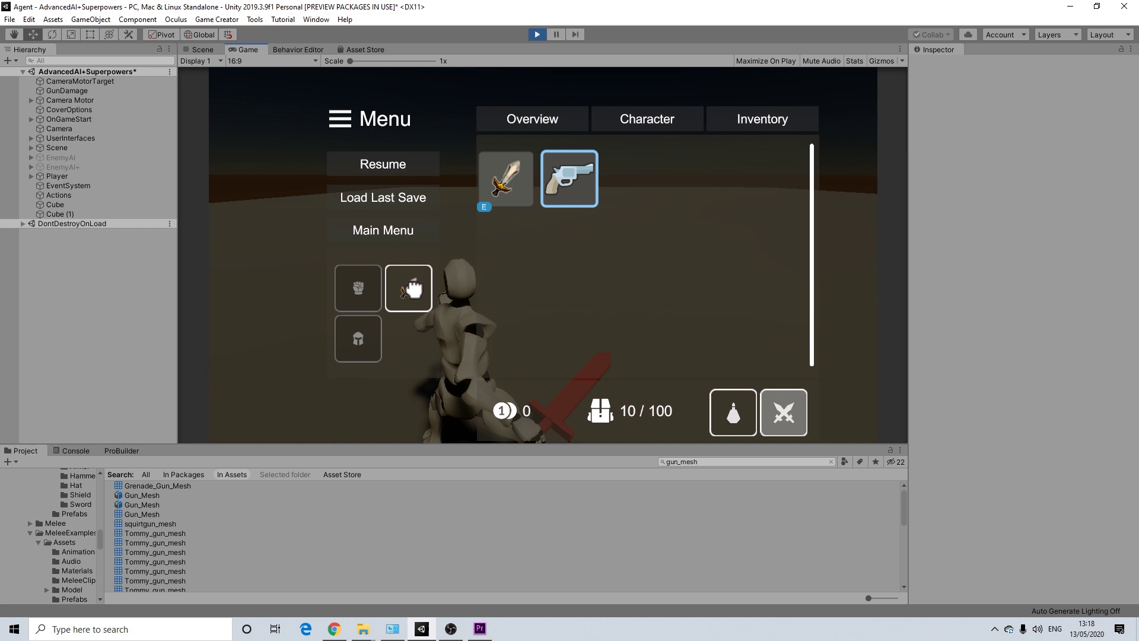
click(382, 168)
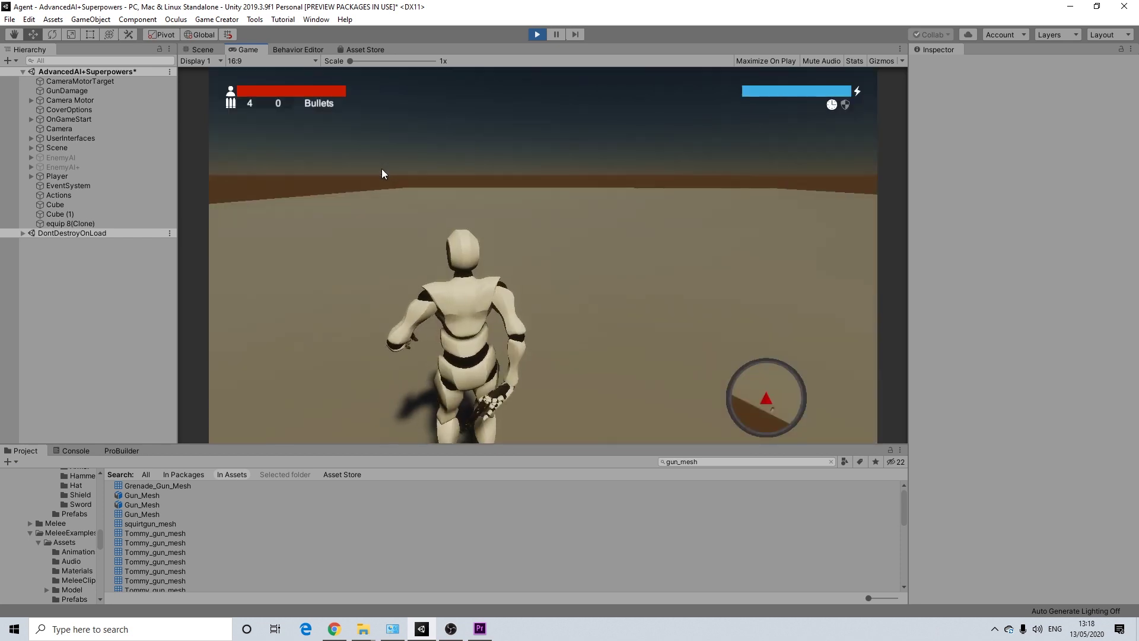
right_click(382, 168)
click(543, 255)
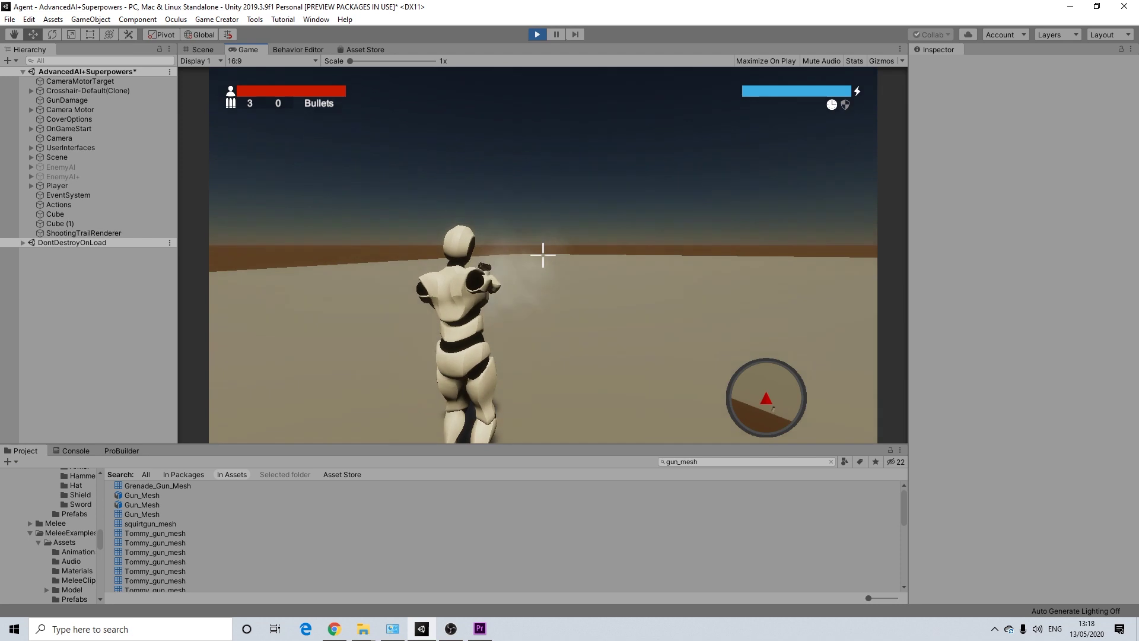
click(543, 255)
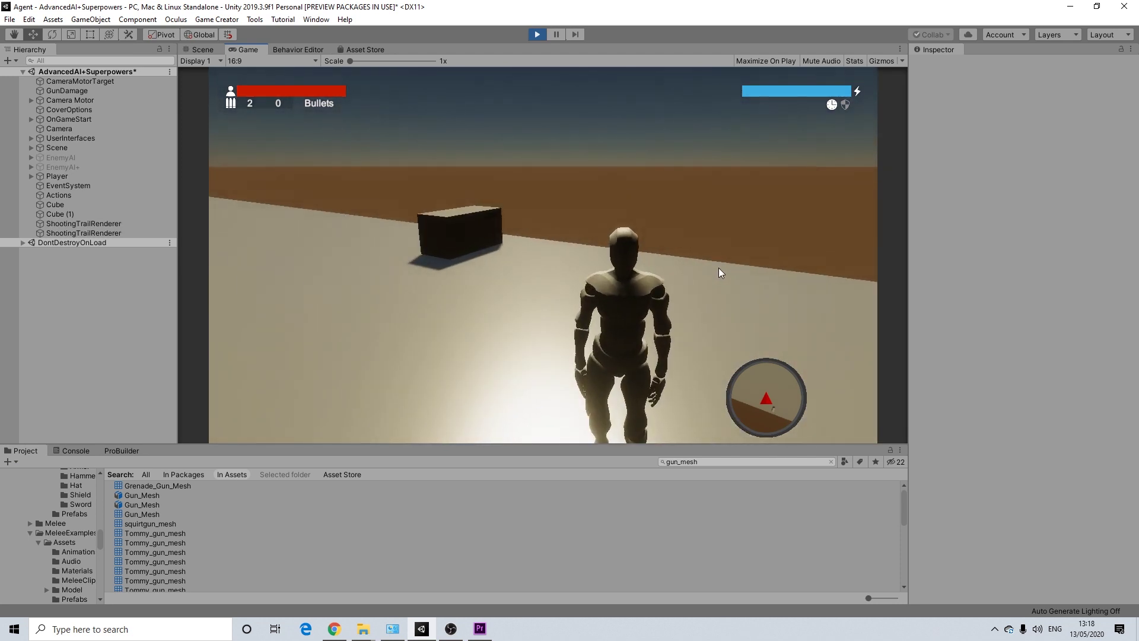
Run the character around the large block with the pistol equipped, aiming along the way to test movement.
key(w)
key(d)
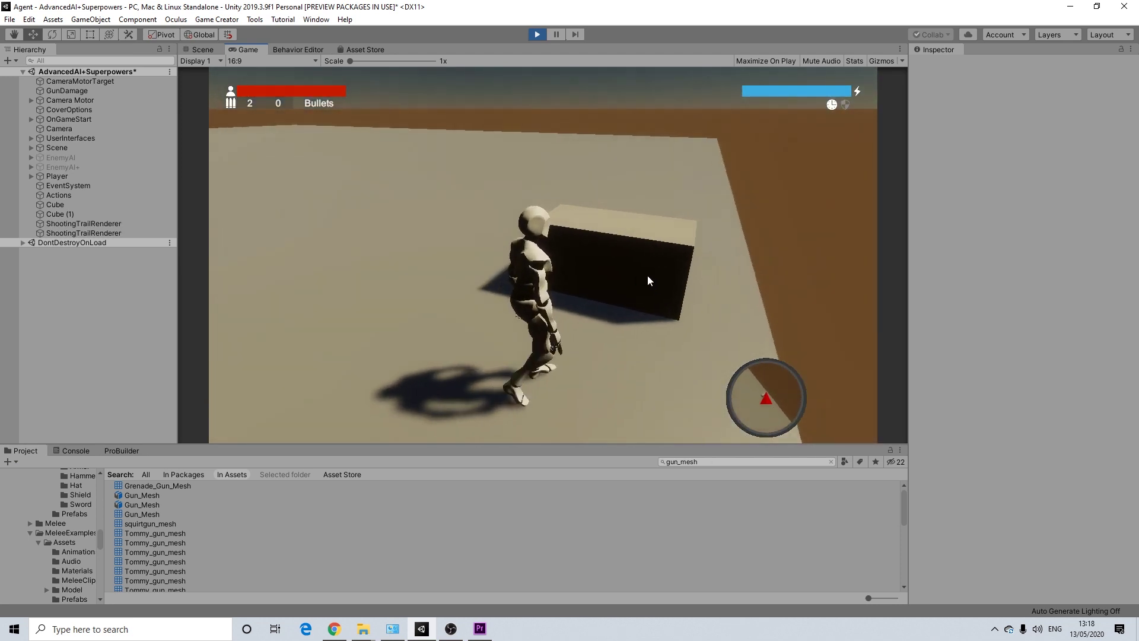
key(w)
right_click(593, 267)
right_drag(543, 255, 553, 256)
key(w)
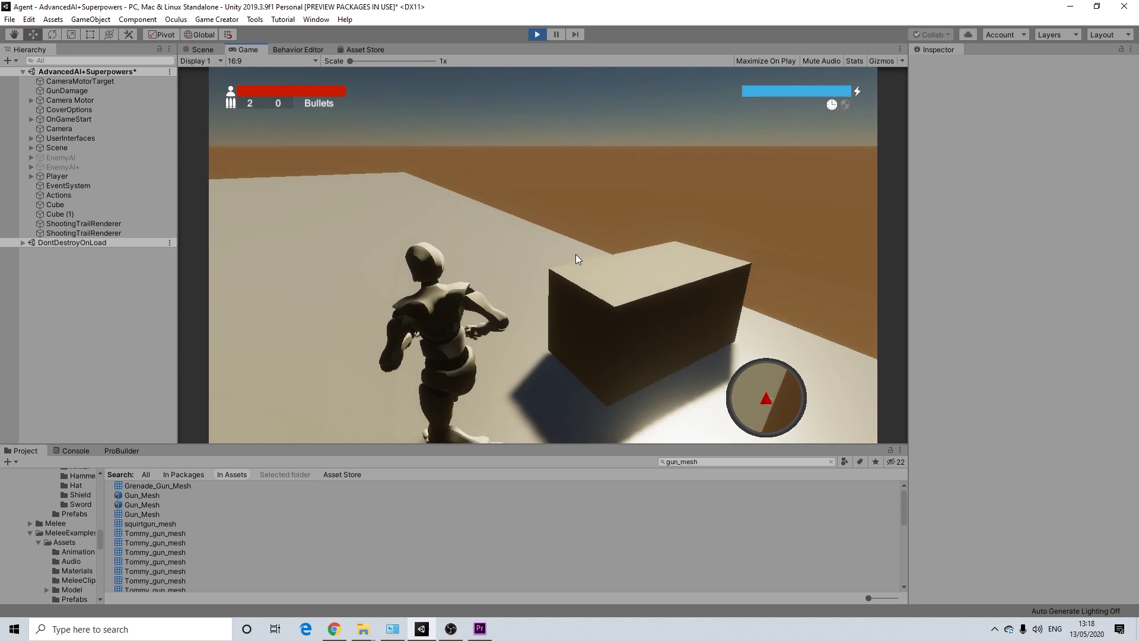
key(d)
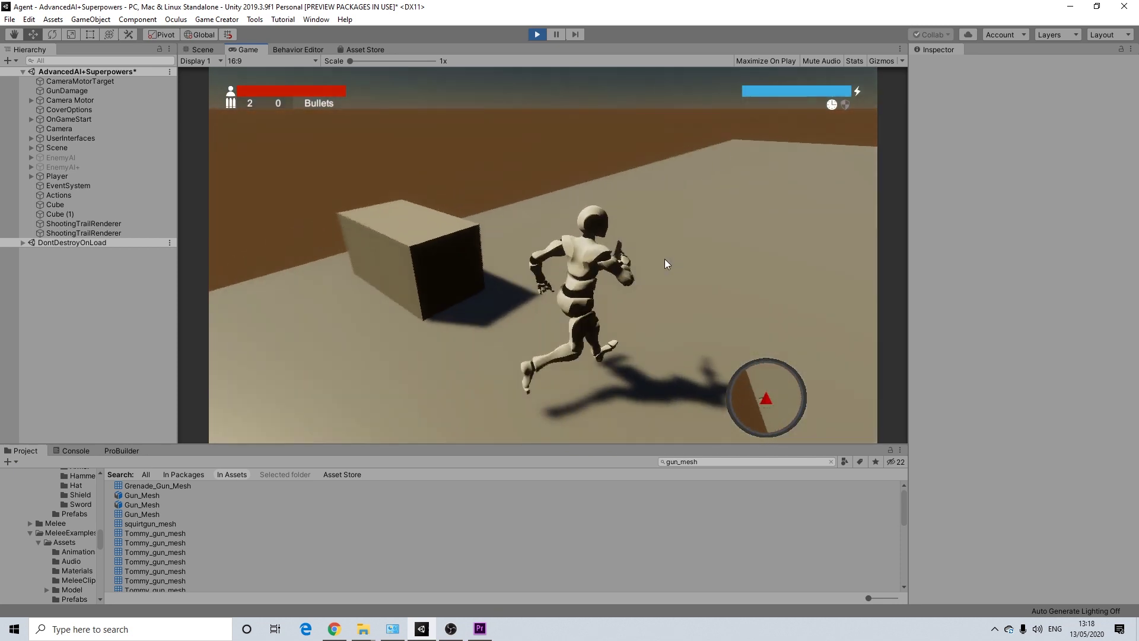
key(w)
key(w)
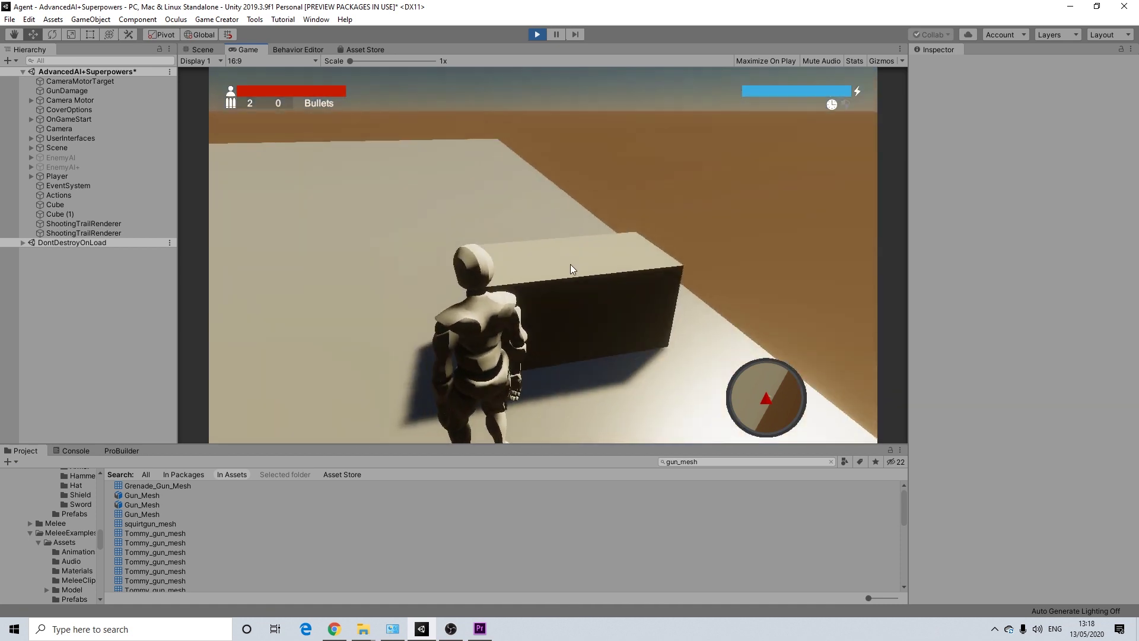
key(w)
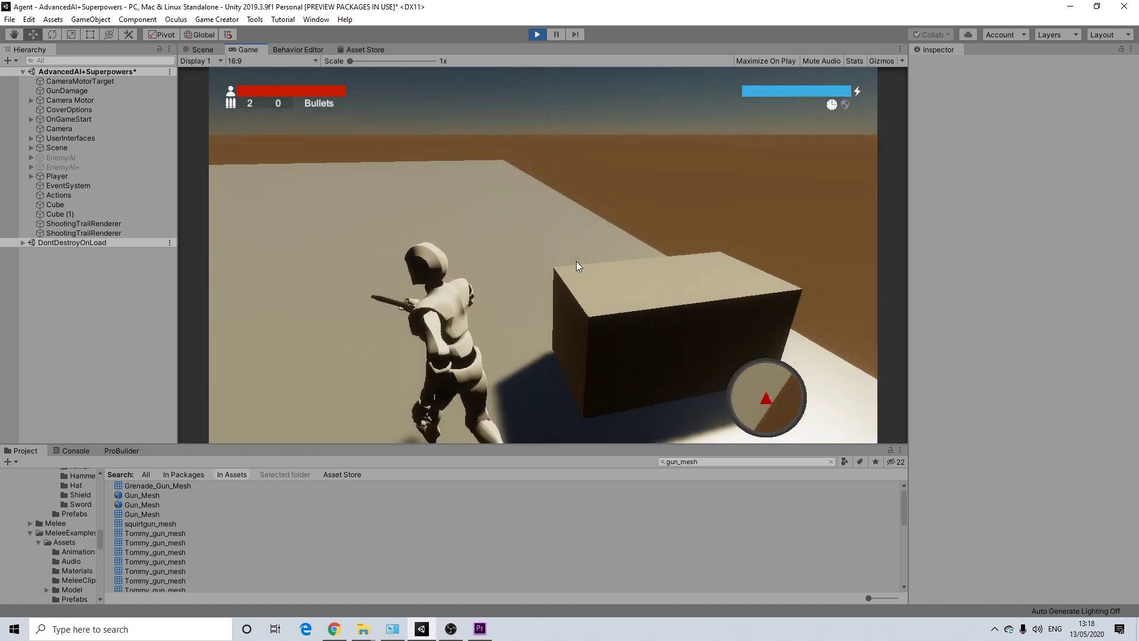
key(w)
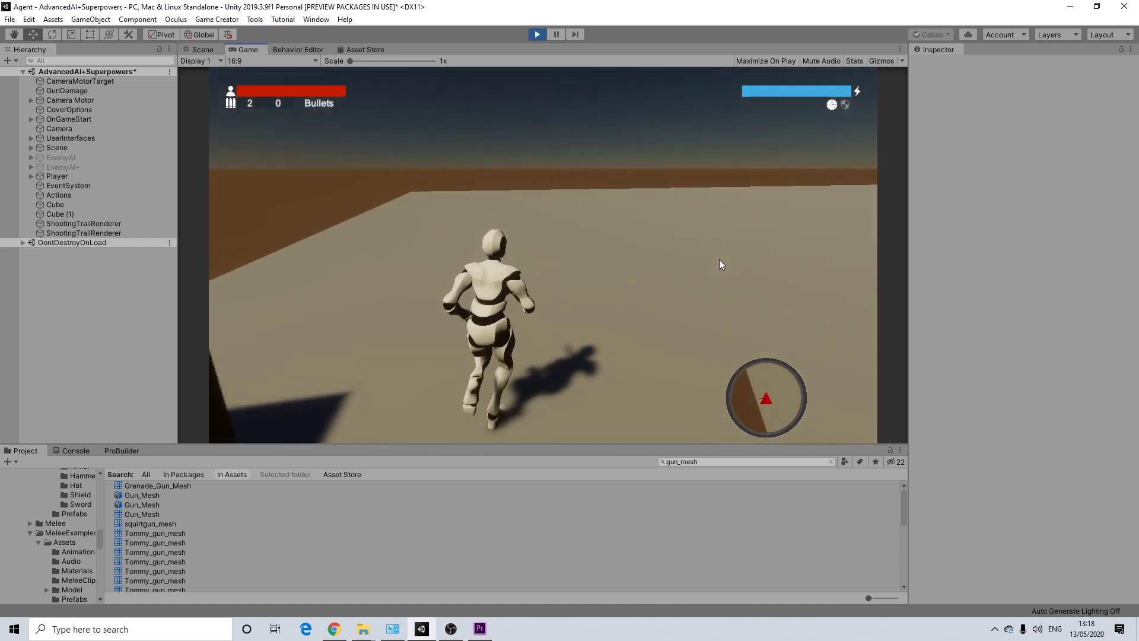
Test aiming the equipped pistol across the open ground away from the block.
right_drag(649, 255, 543, 255)
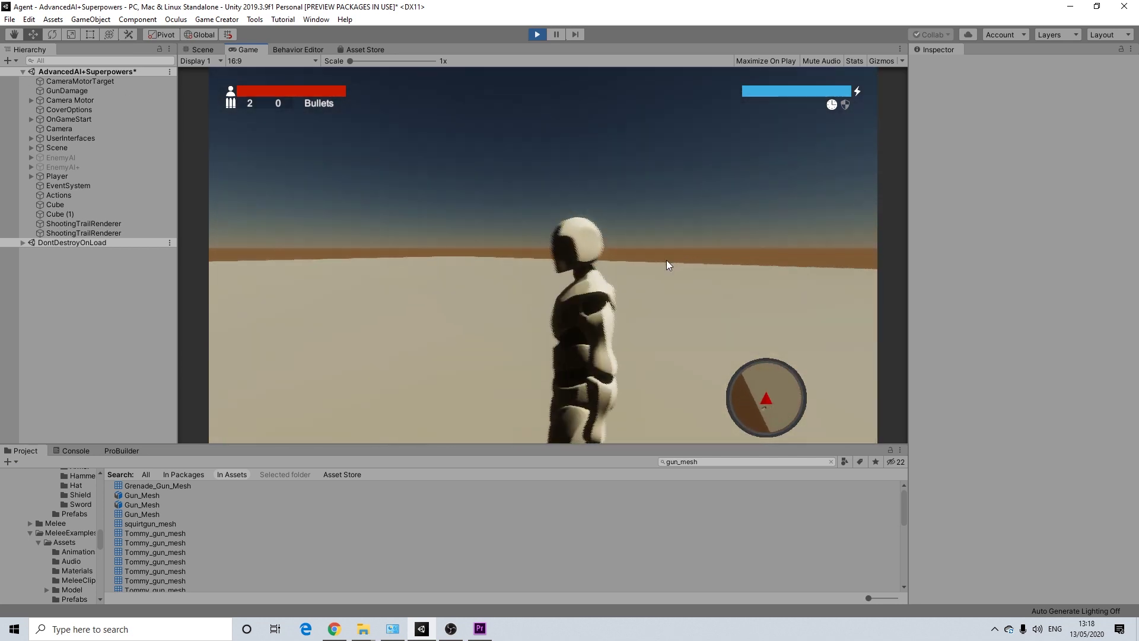
click(713, 265)
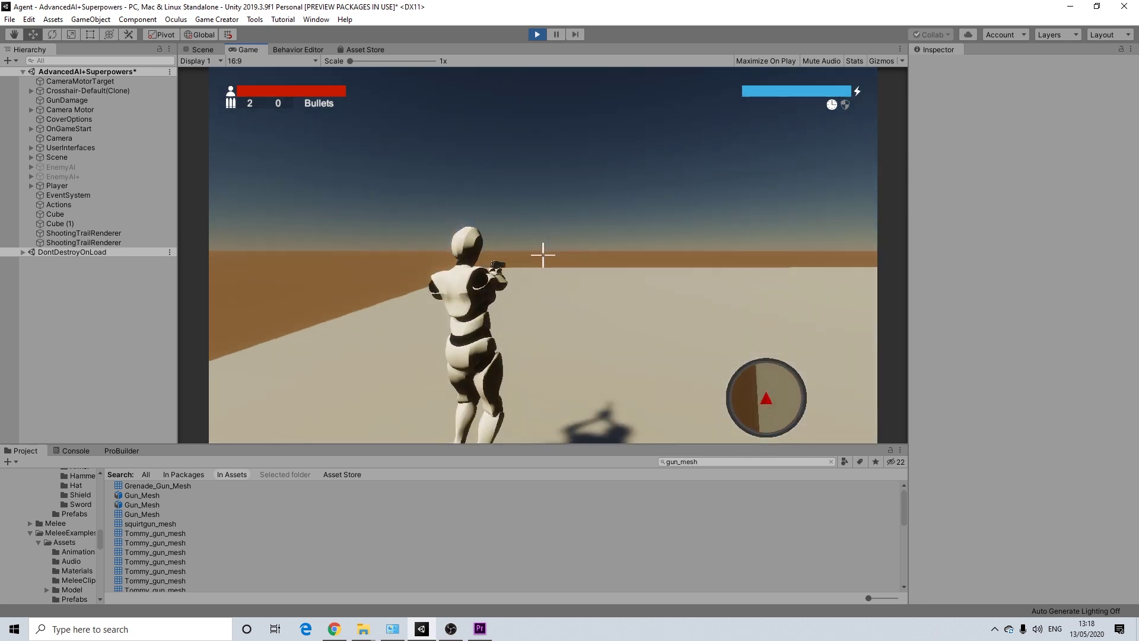
click(542, 255)
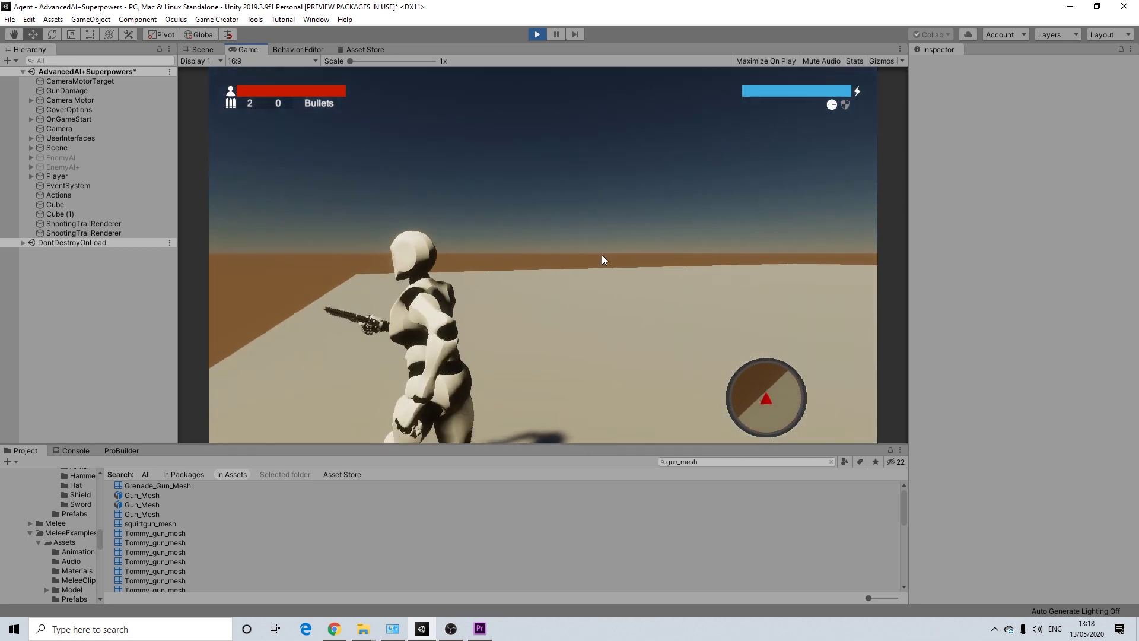